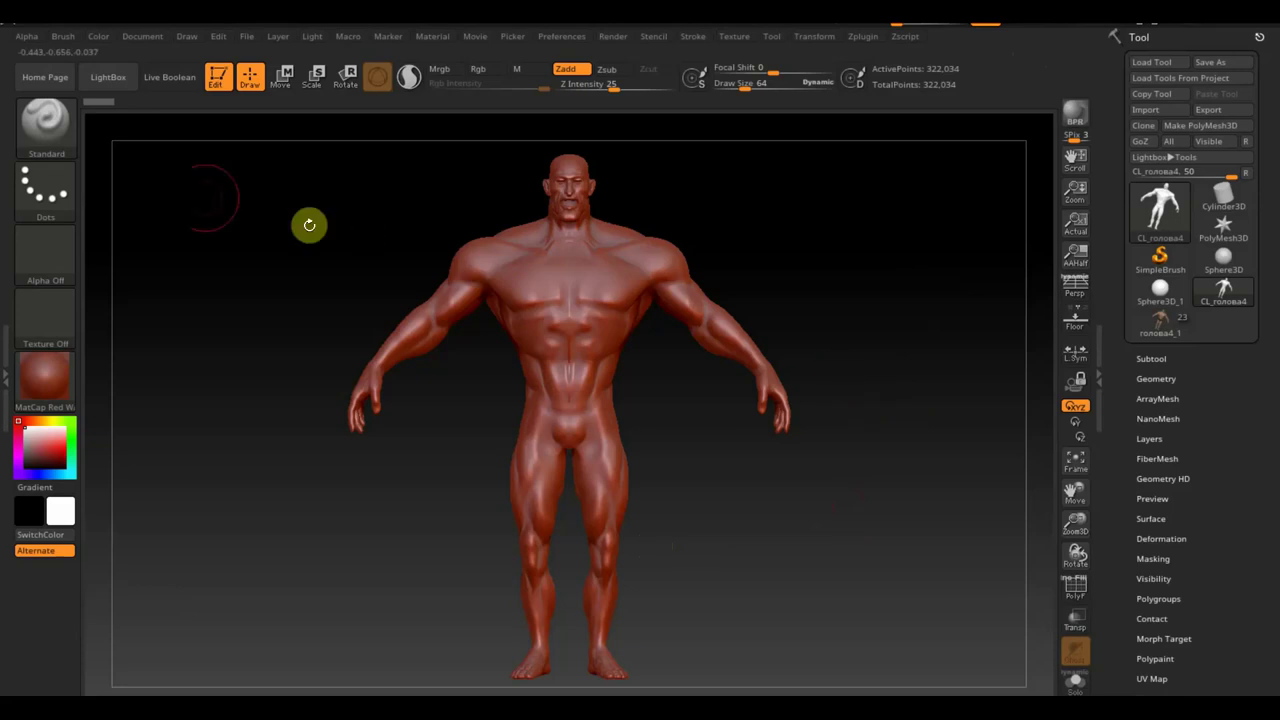
Load the Topology brush from the Brush palette's 3D sculpting brushes.
click(60, 127)
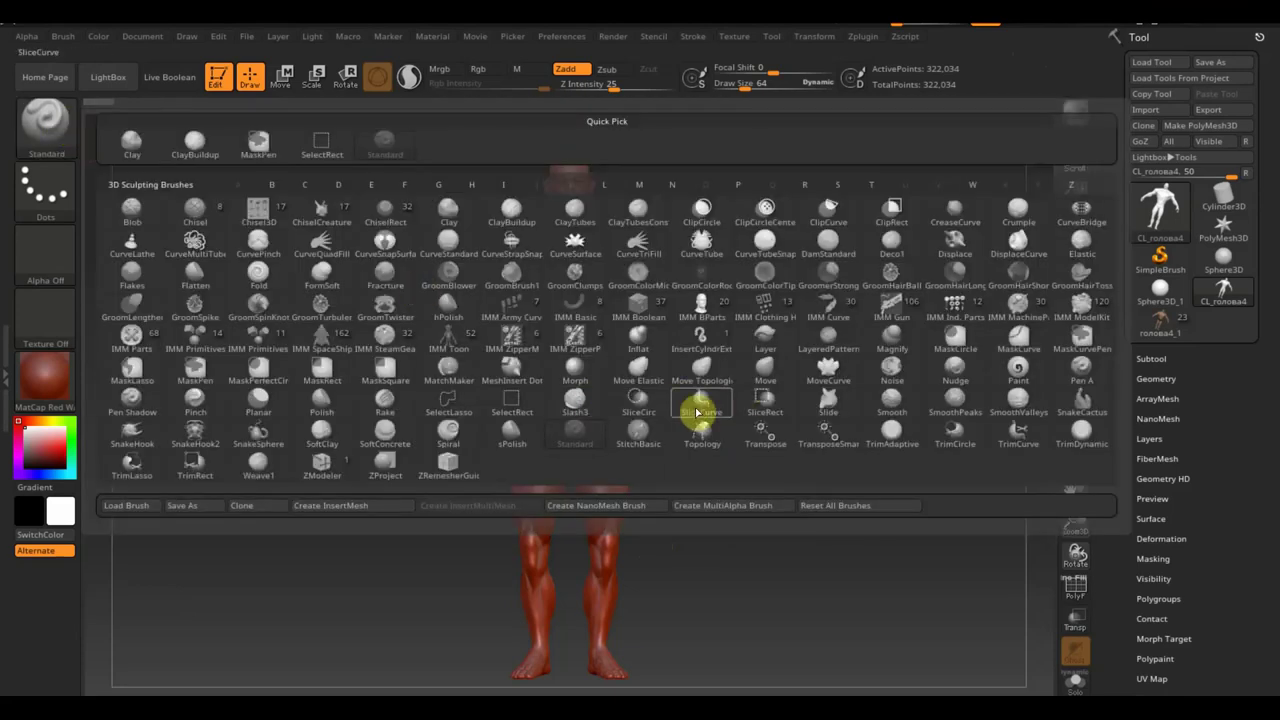
click(703, 433)
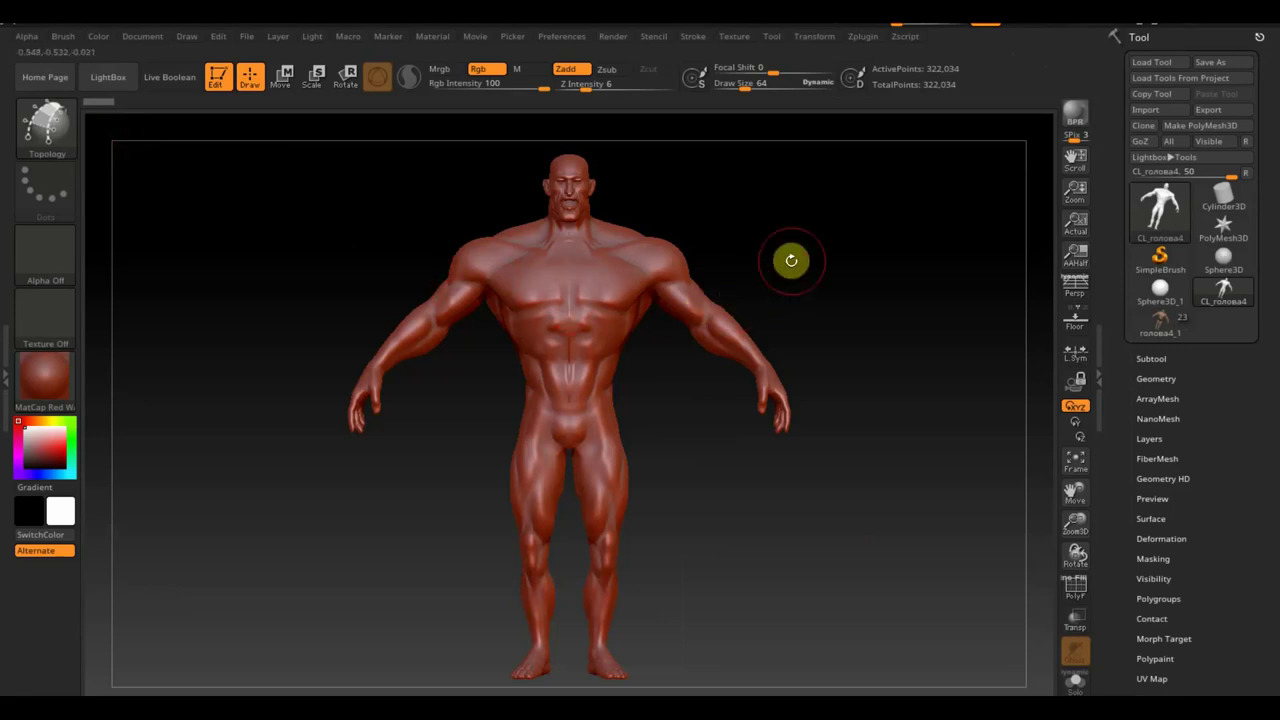
Draw a trial topology curve on the abdomen and undo it.
drag(530, 405, 607, 405)
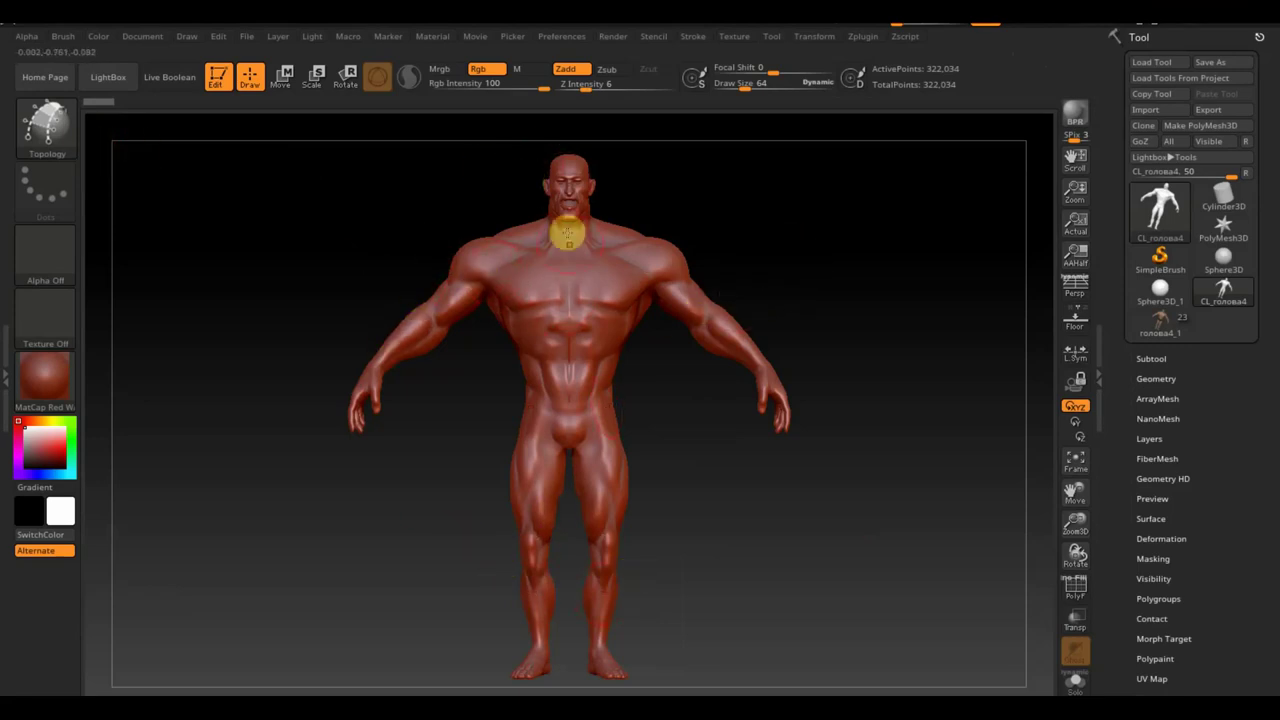
click(990, 480)
click(779, 515)
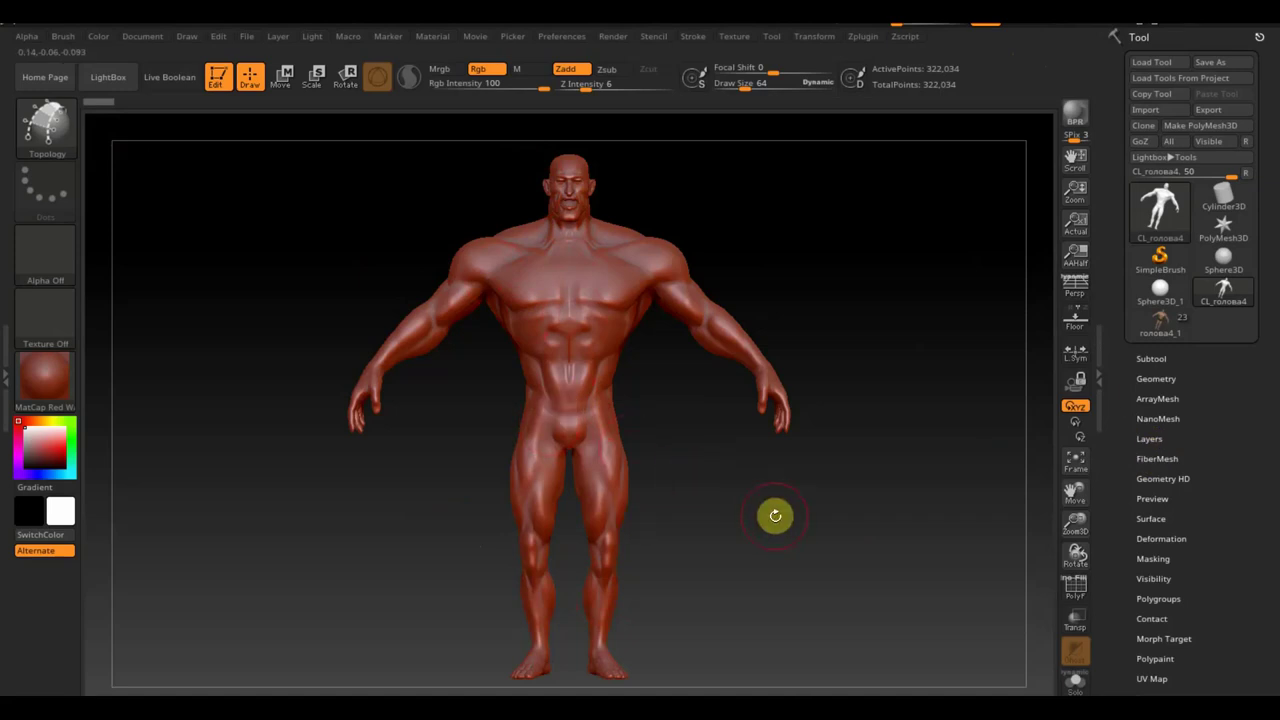
drag(768, 516, 757, 518)
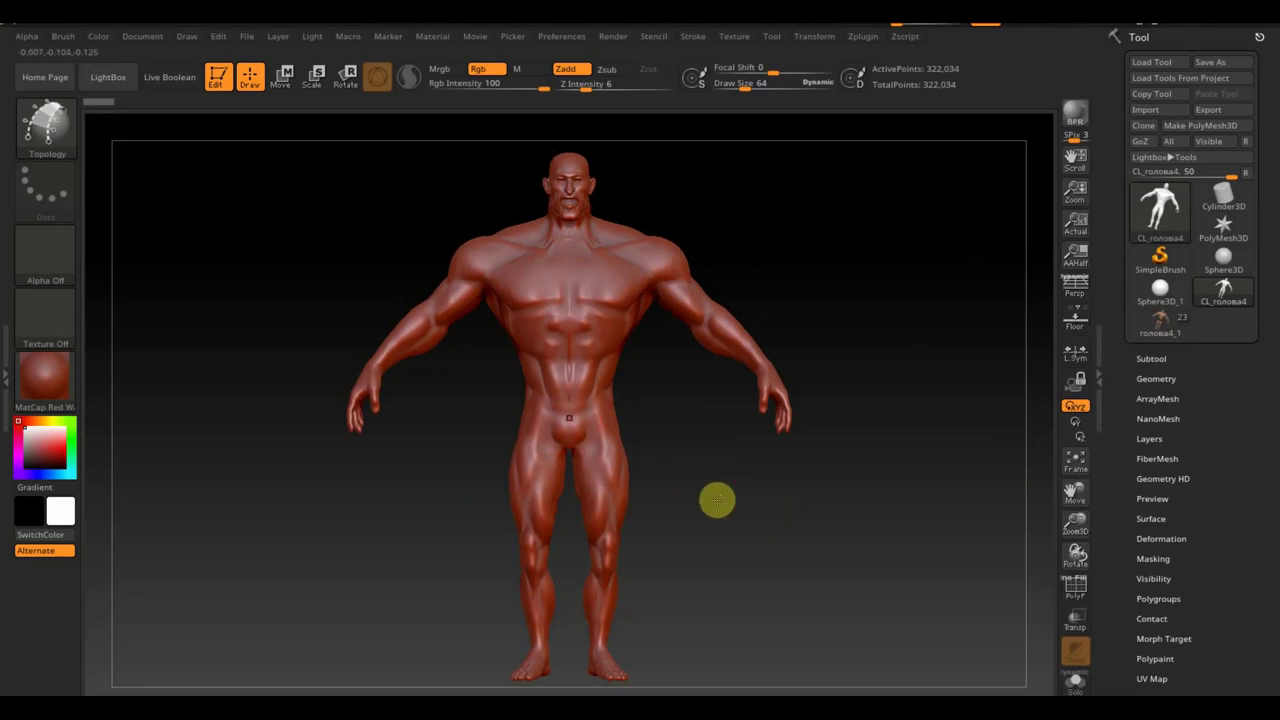
Zoom in on the torso, set Draw Size to 19, and start a curve at the shoulder beside the neck.
scroll(711, 460, up, 2)
scroll(711, 460, up, 2)
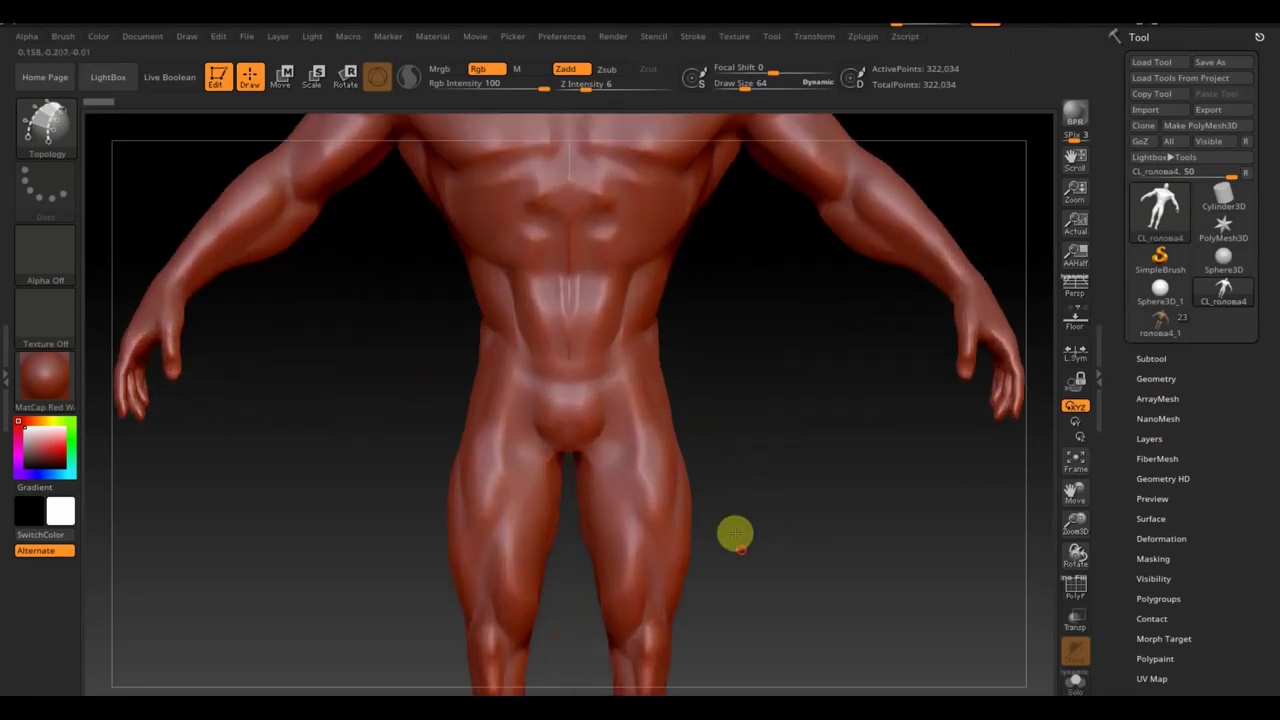
scroll(780, 397, up, 2)
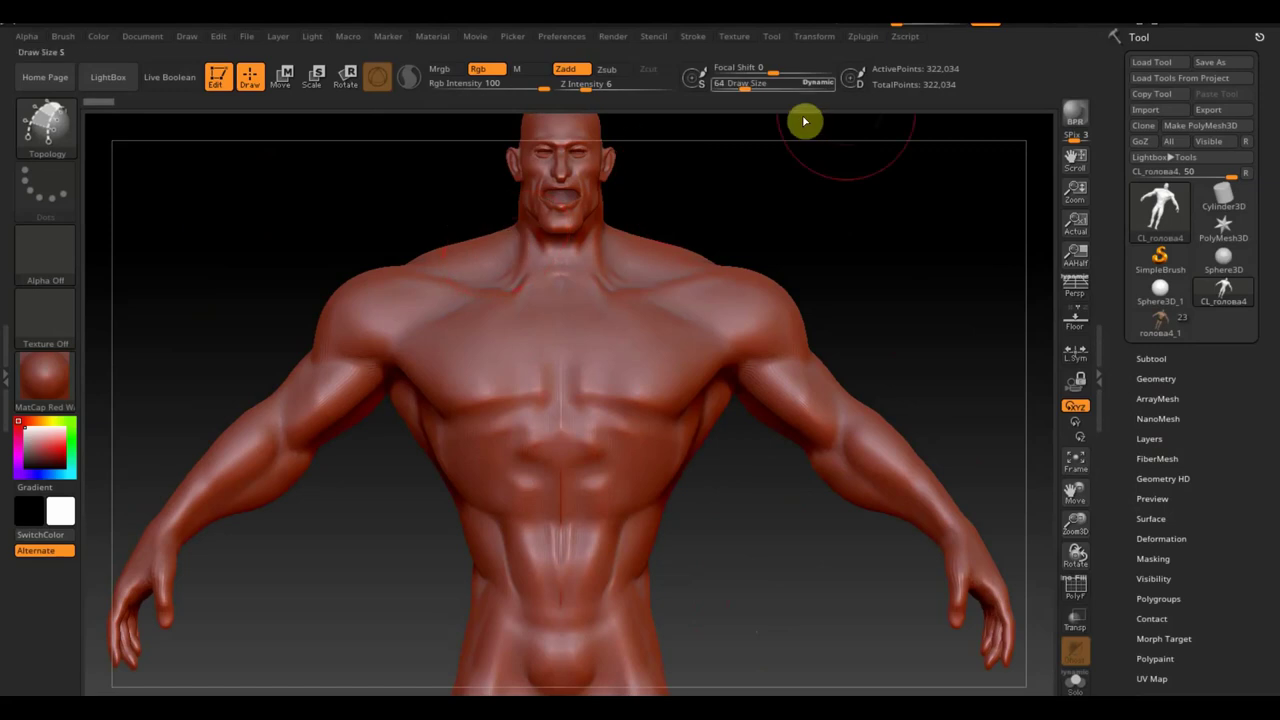
drag(745, 85, 735, 92)
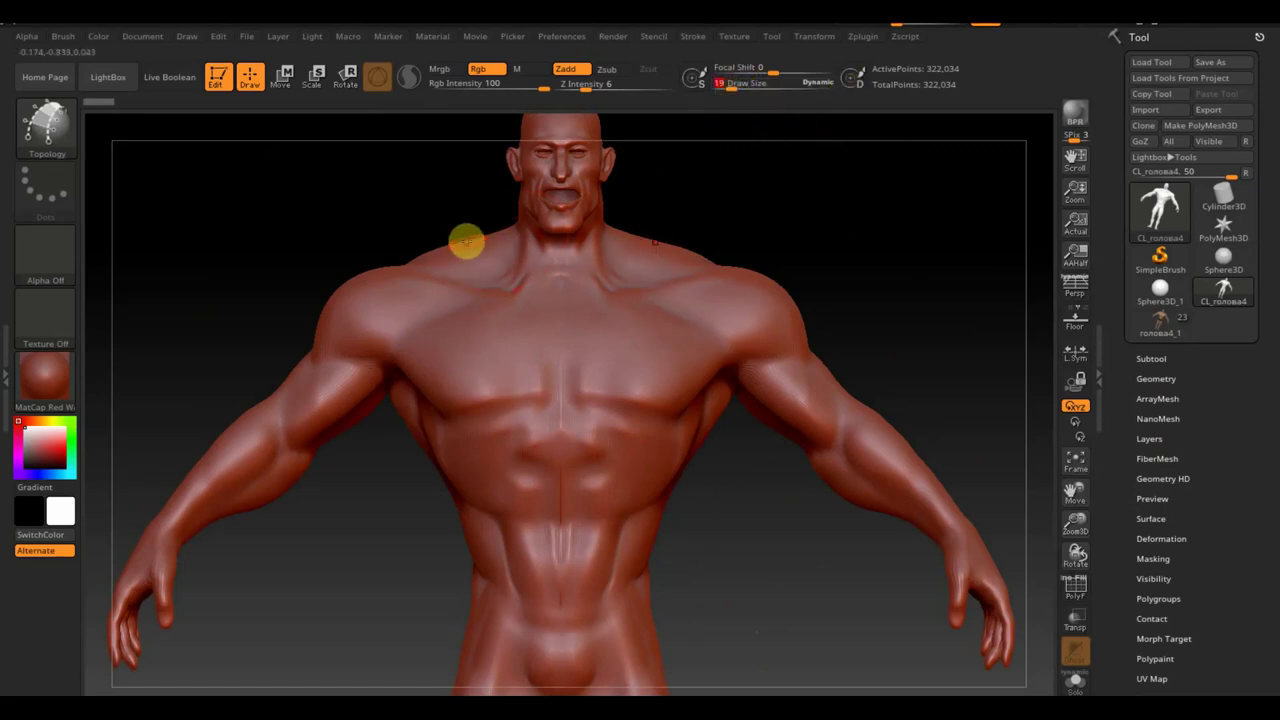
mouse_move(458, 261)
mouse_down()
mouse_move(430, 313)
mouse_move(466, 373)
mouse_move(507, 538)
mouse_up()
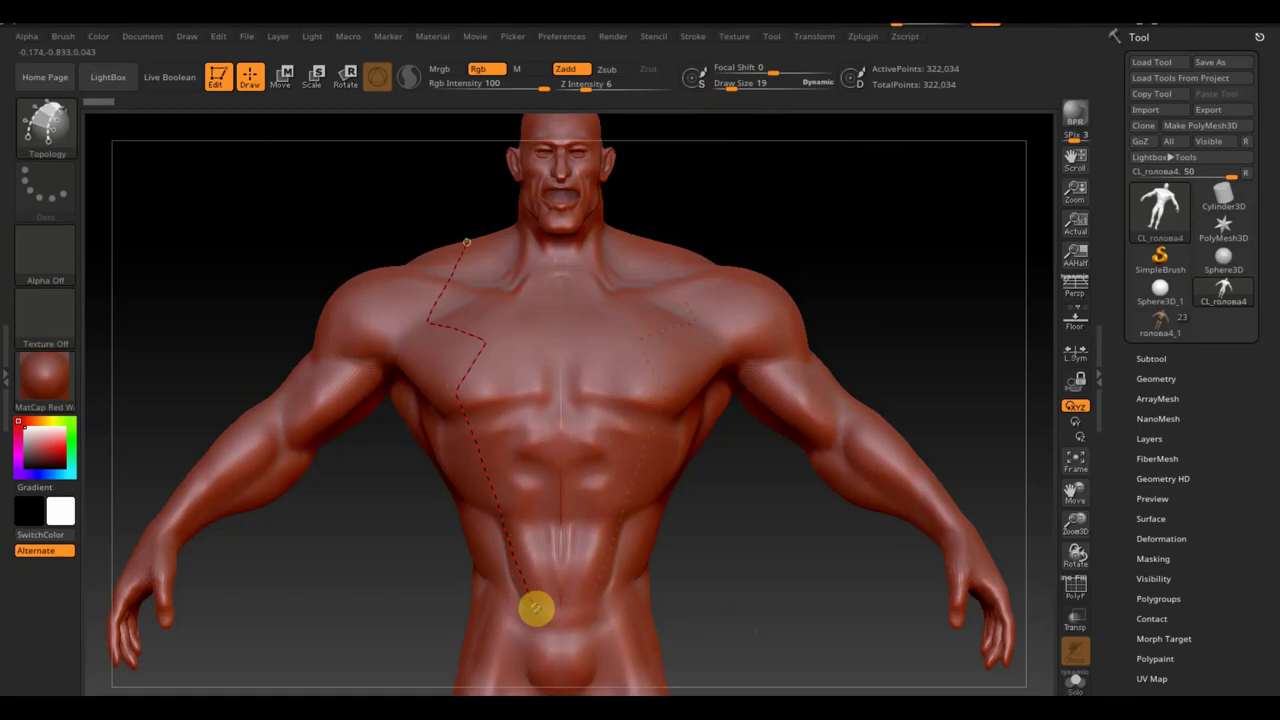
Extend the shoulder curve to the lower abdomen and draw a second curve alongside it.
drag(558, 626, 570, 640)
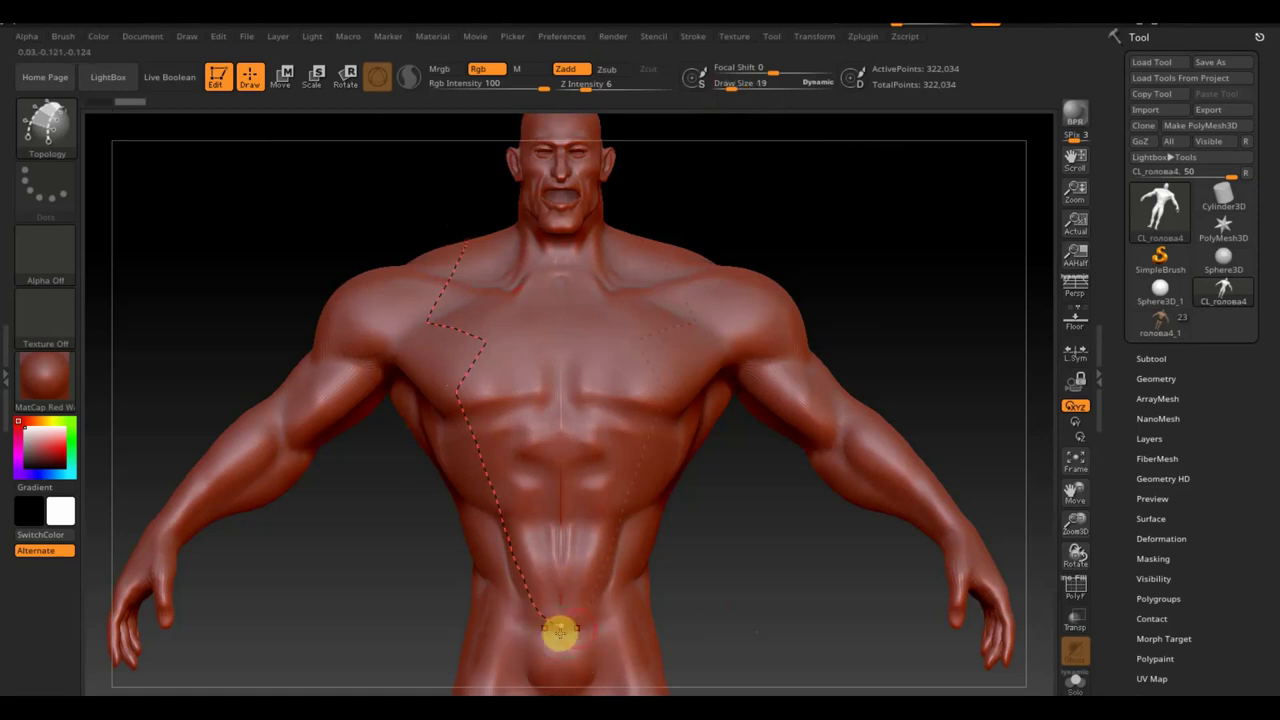
key(bracketright)
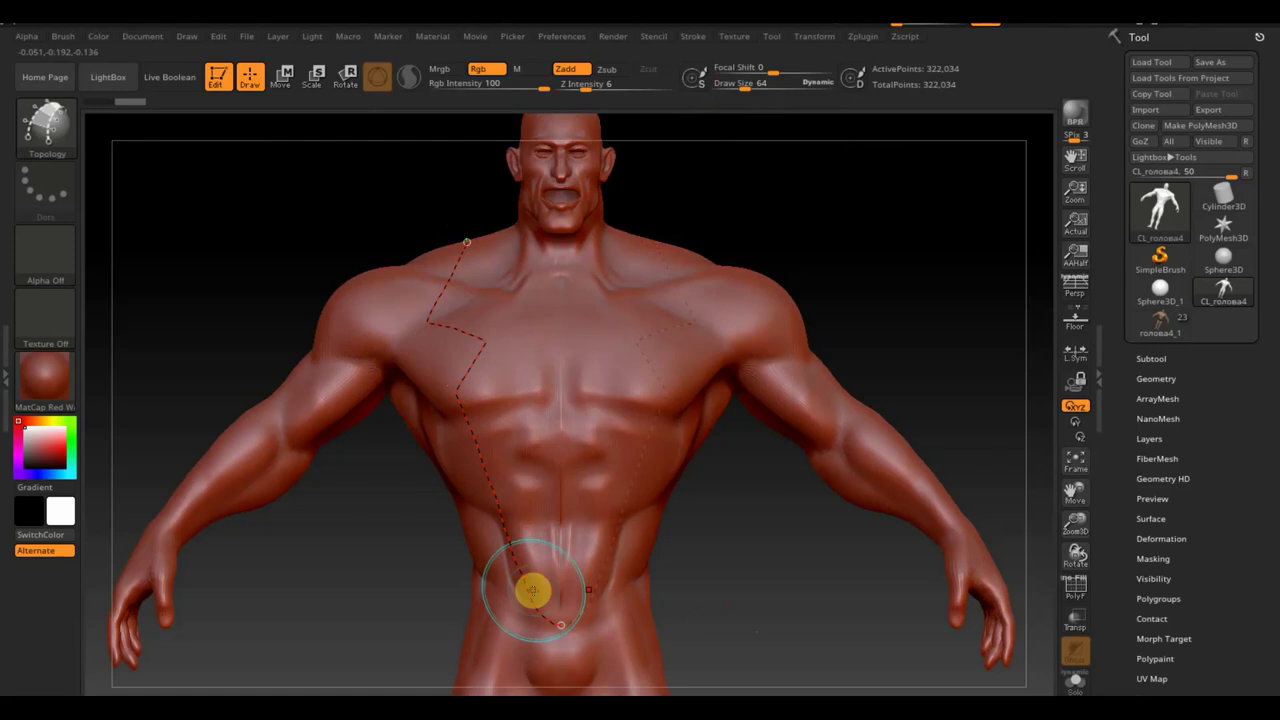
key(bracketleft)
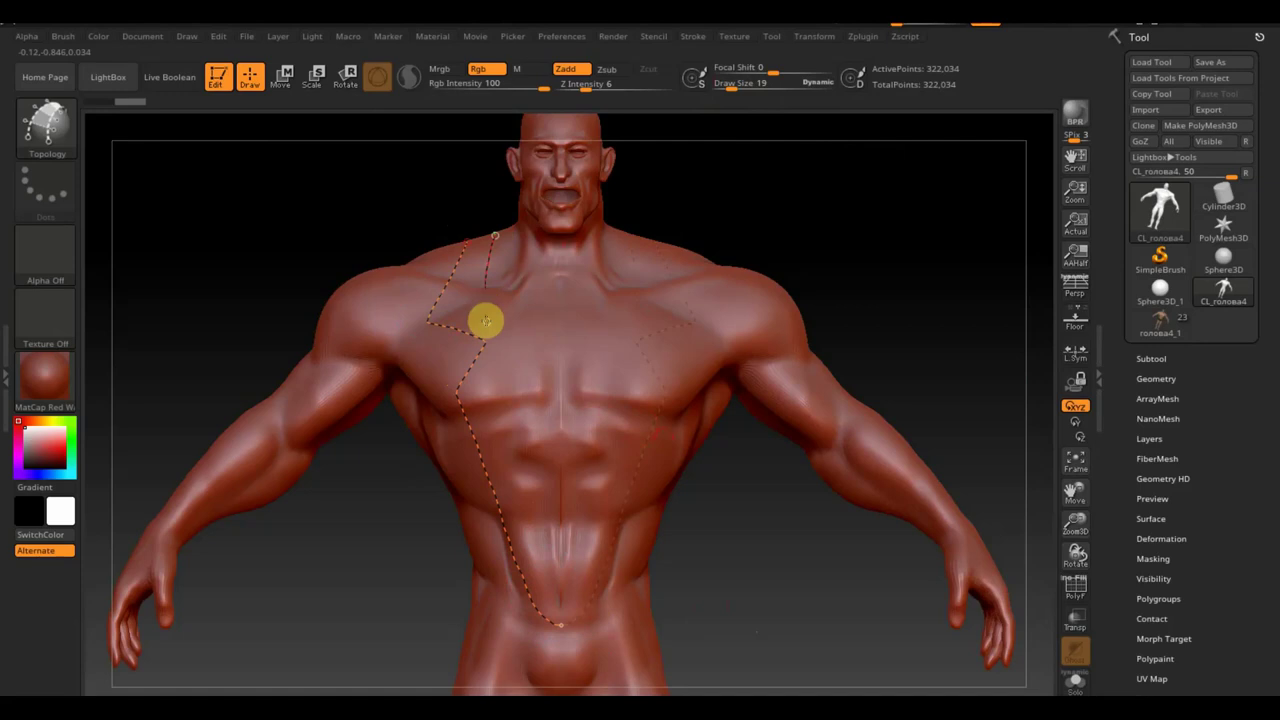
drag(509, 410, 528, 525)
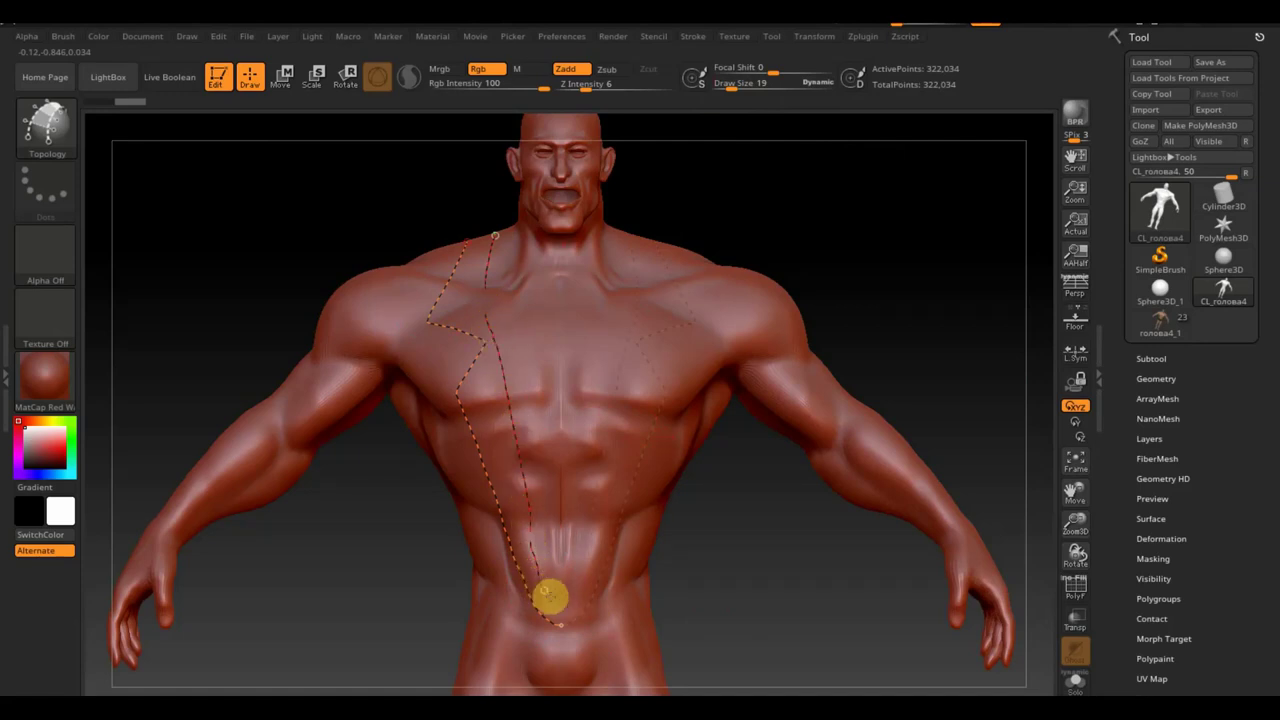
Join both vertical curves over the shoulder top and draw two crossing curves below.
mouse_move(762, 200)
mouse_down()
mouse_move(823, 408)
mouse_move(797, 437)
mouse_up()
drag(648, 307, 684, 274)
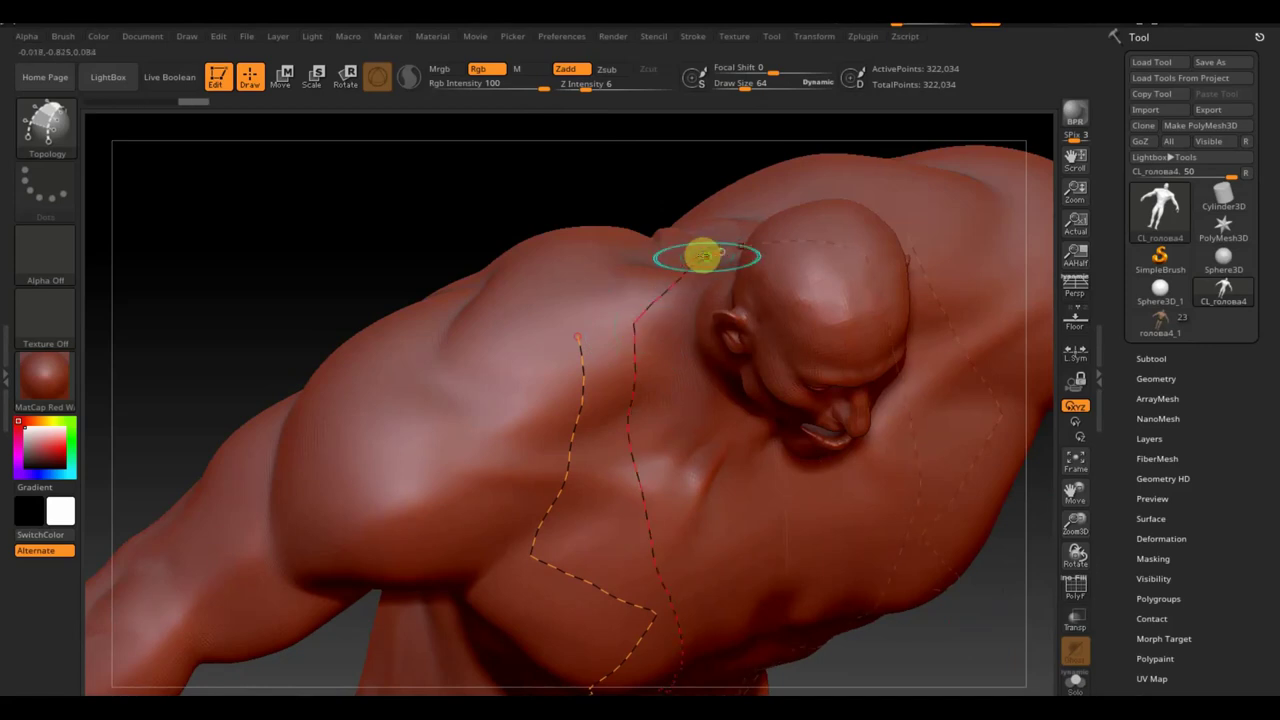
mouse_move(577, 335)
mouse_down()
mouse_move(608, 289)
mouse_move(709, 229)
mouse_up()
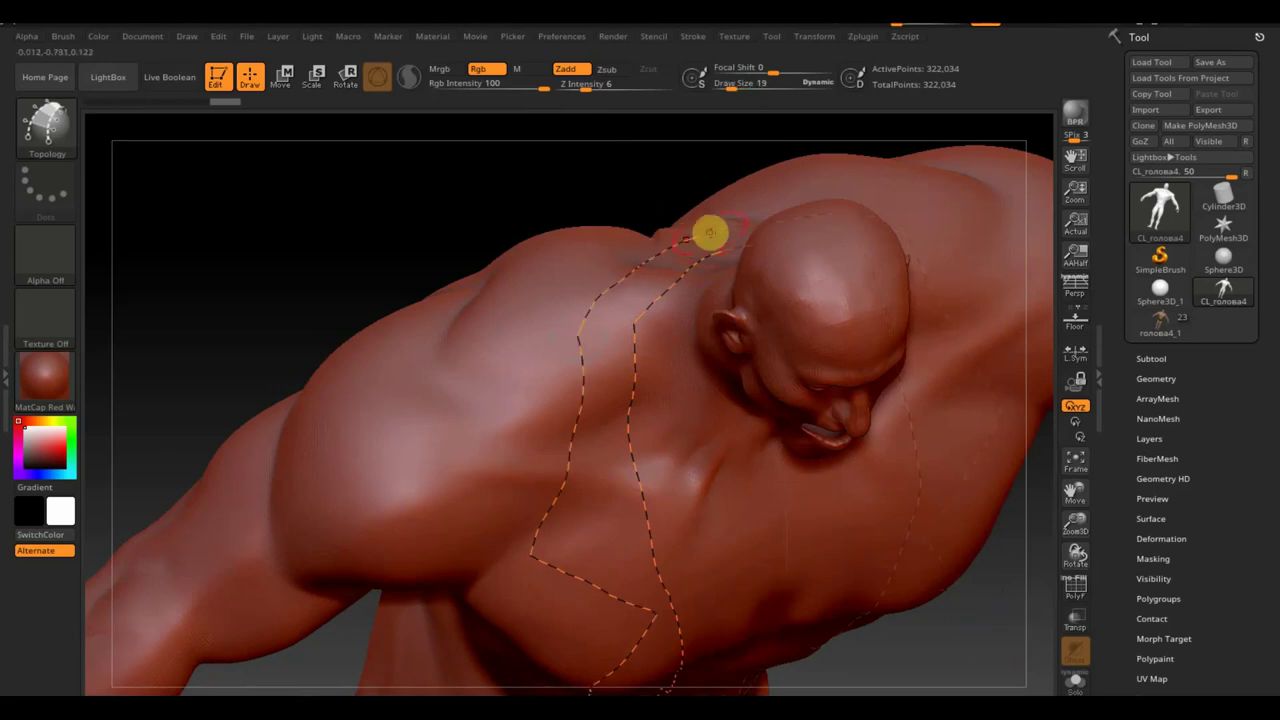
drag(505, 398, 662, 388)
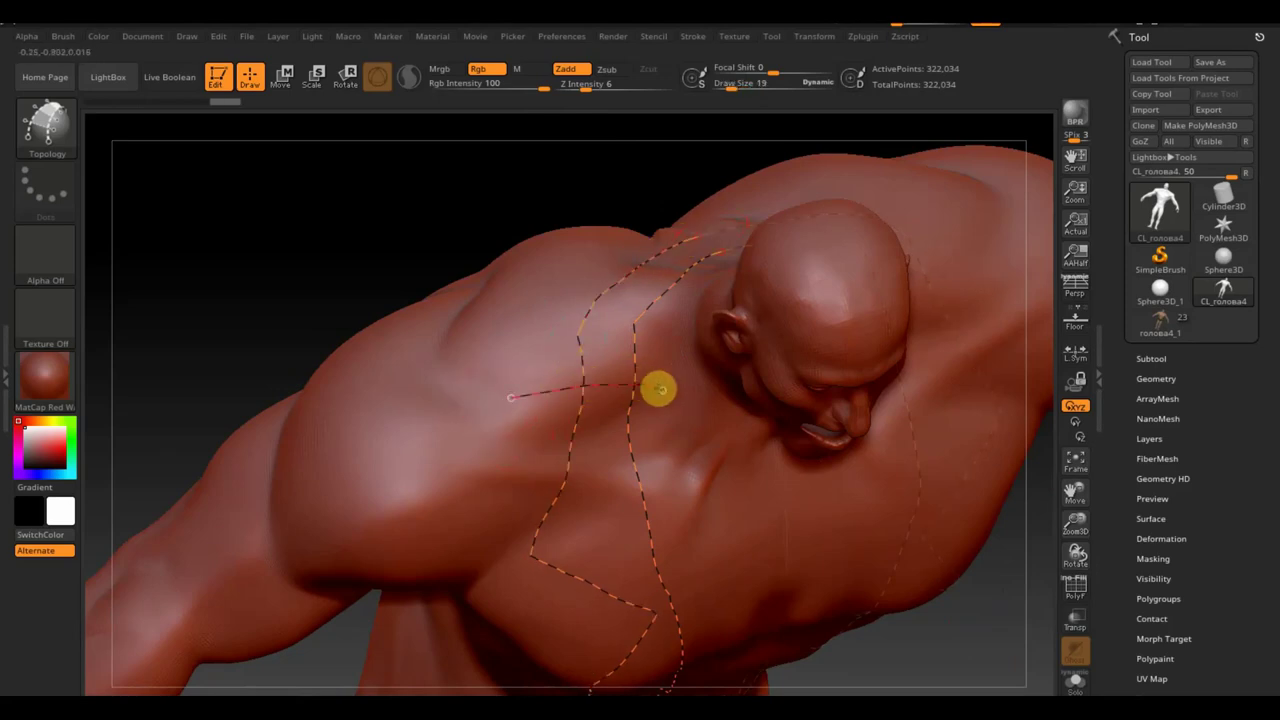
drag(500, 461, 692, 459)
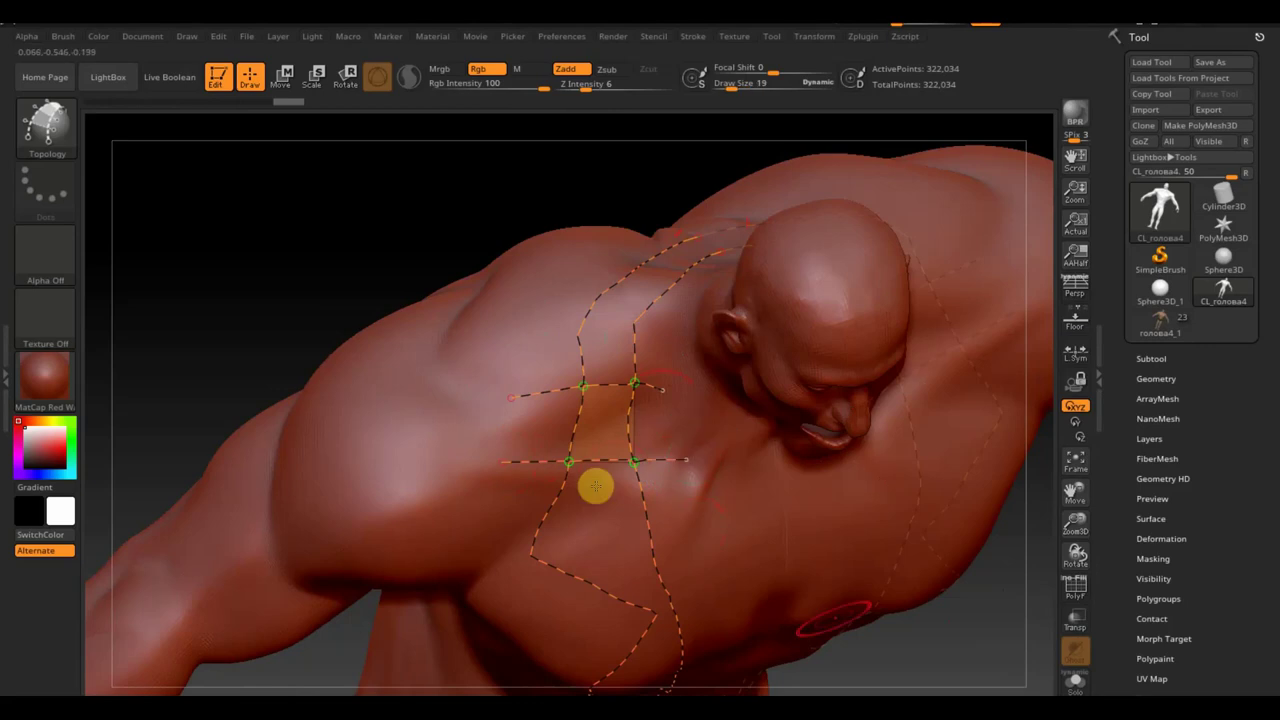
Draw crossing curves across the chest strip from the front view.
mouse_move(894, 651)
mouse_down()
mouse_move(895, 612)
mouse_move(929, 686)
mouse_up()
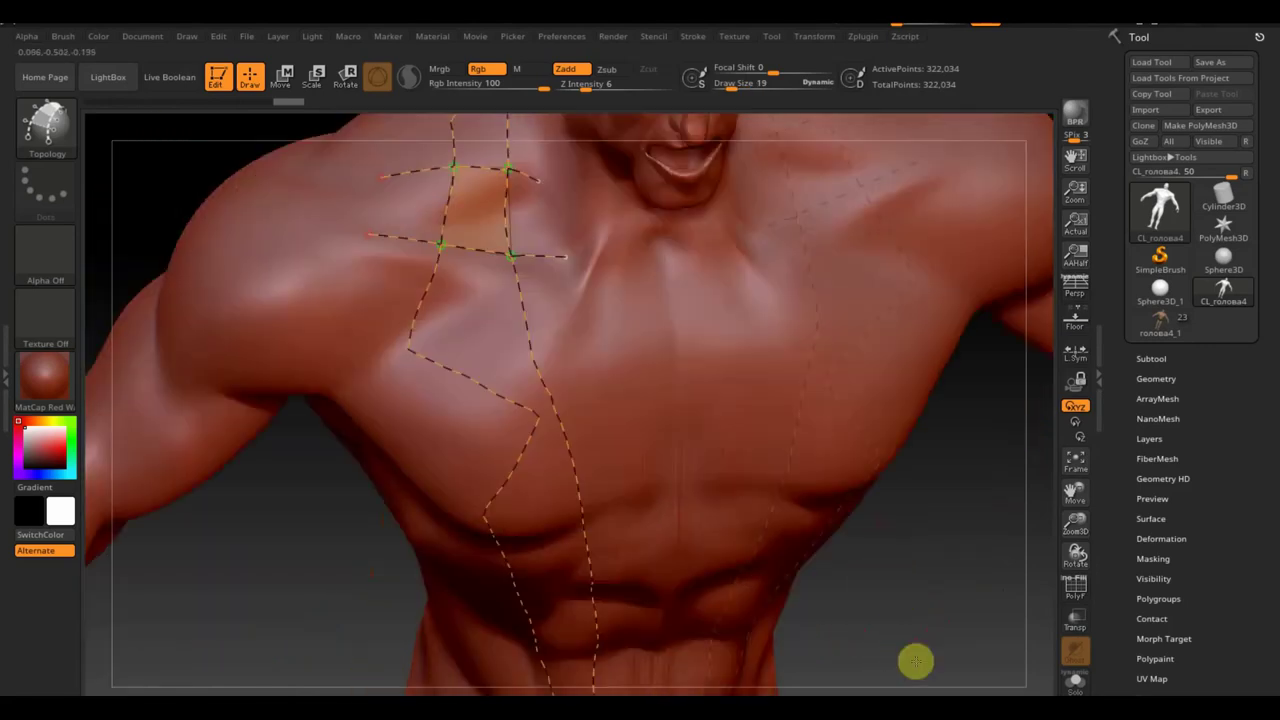
drag(376, 373, 605, 381)
drag(443, 462, 589, 432)
click(621, 430)
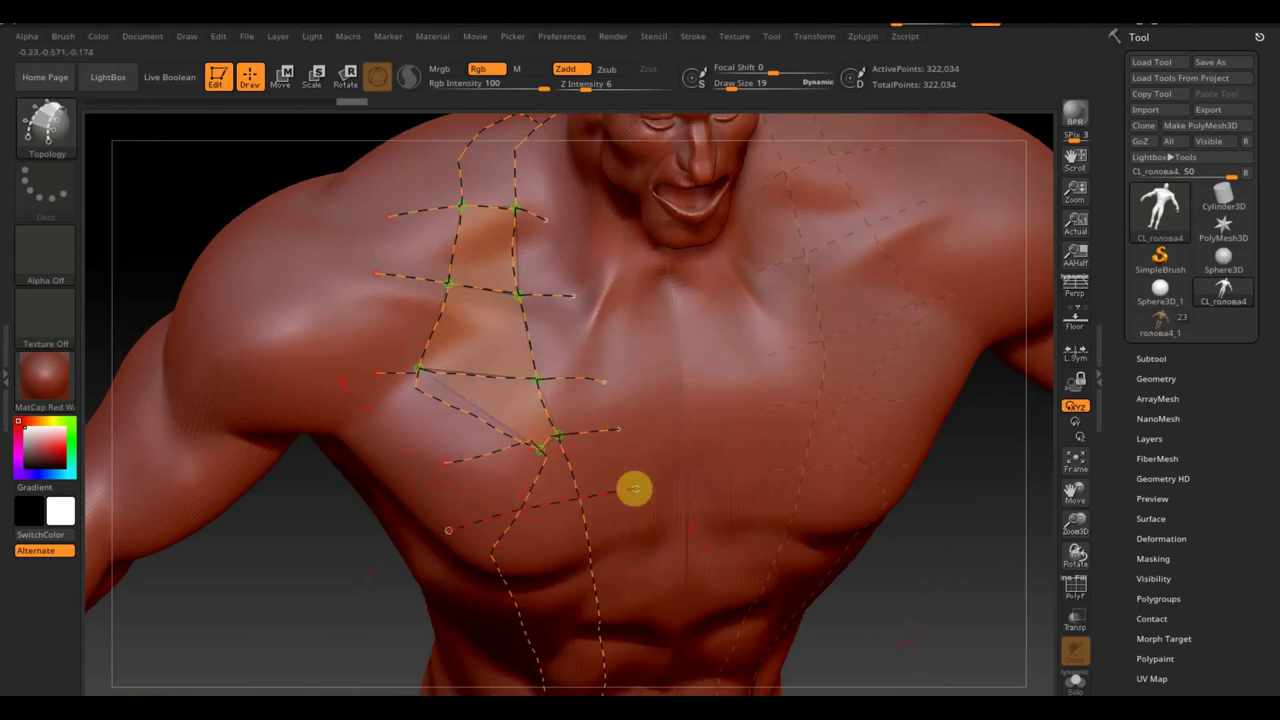
drag(446, 531, 630, 487)
mouse_move(430, 590)
mouse_down()
mouse_move(361, 592)
mouse_move(334, 529)
mouse_up()
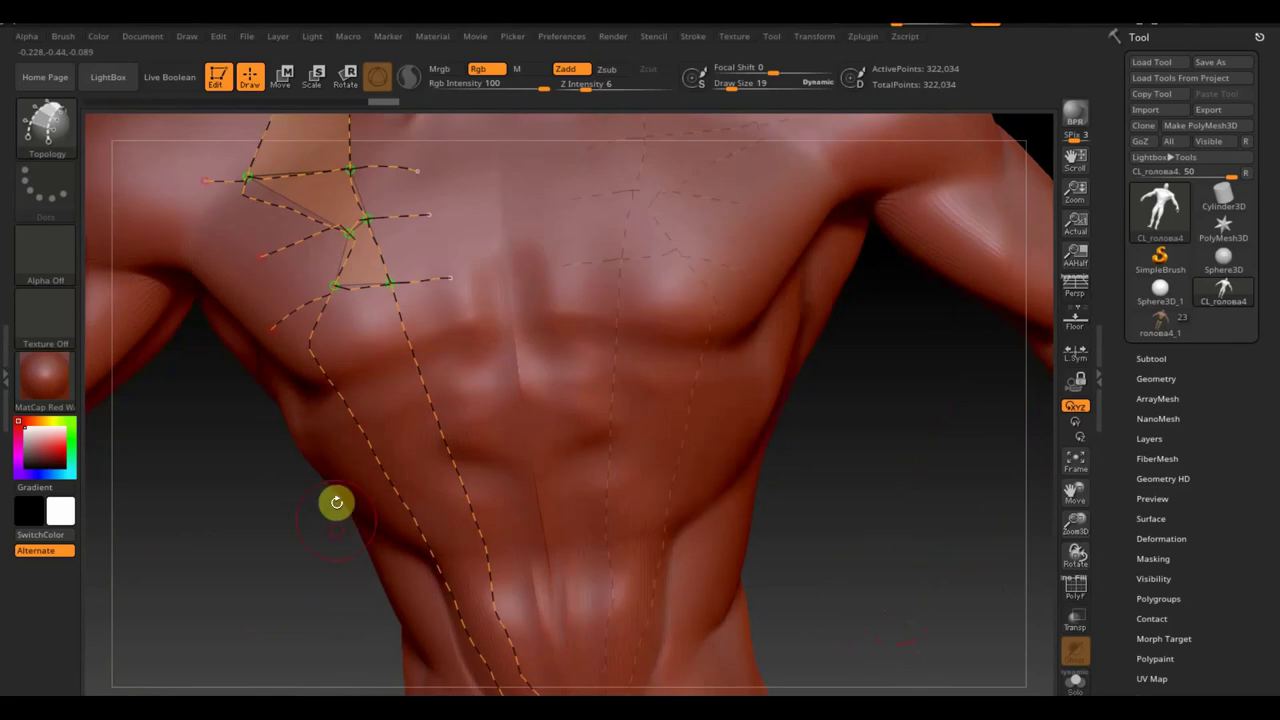
drag(310, 436, 443, 374)
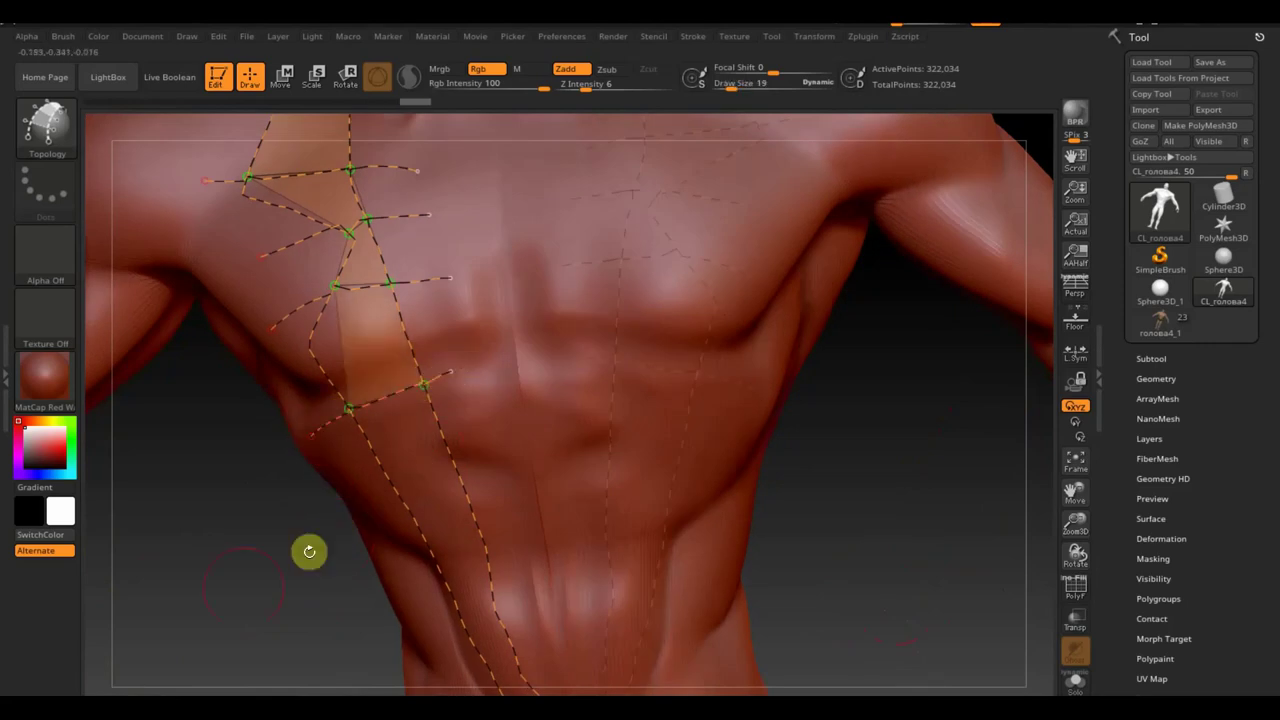
drag(423, 477, 251, 566)
drag(254, 504, 274, 549)
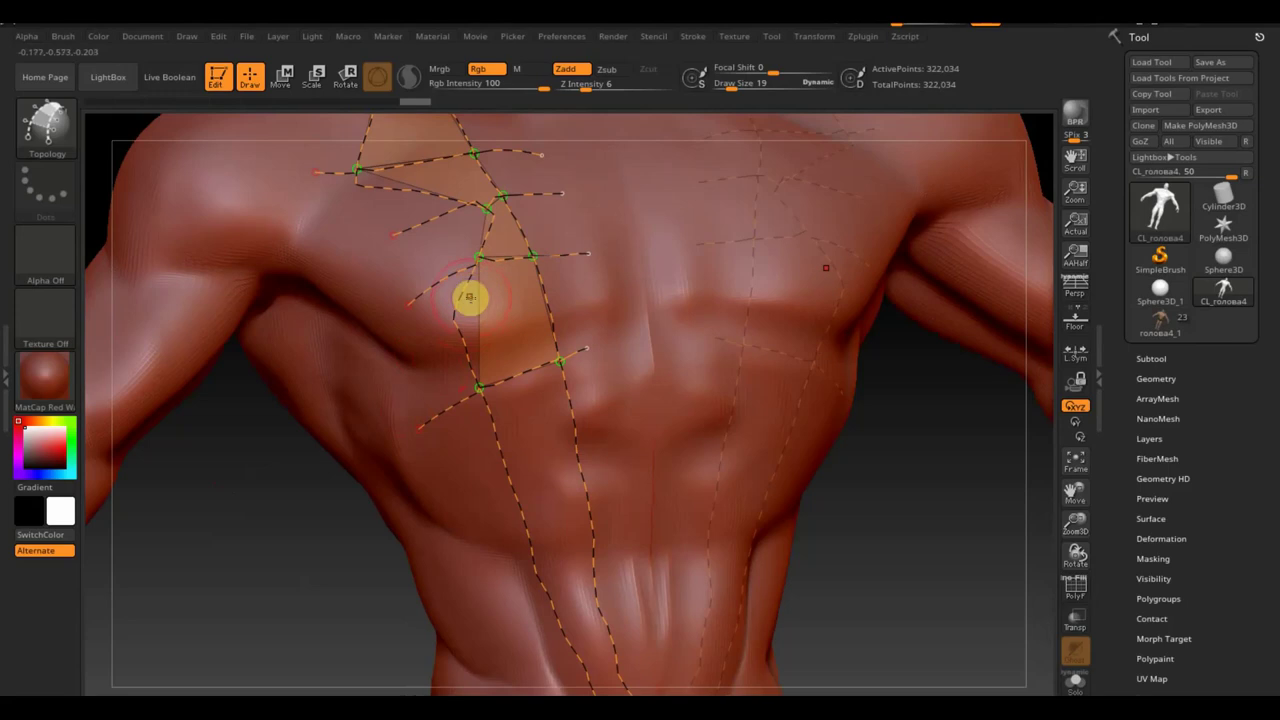
Add five crossing rungs down the strip toward the abdomen.
ctrl+click(470, 297)
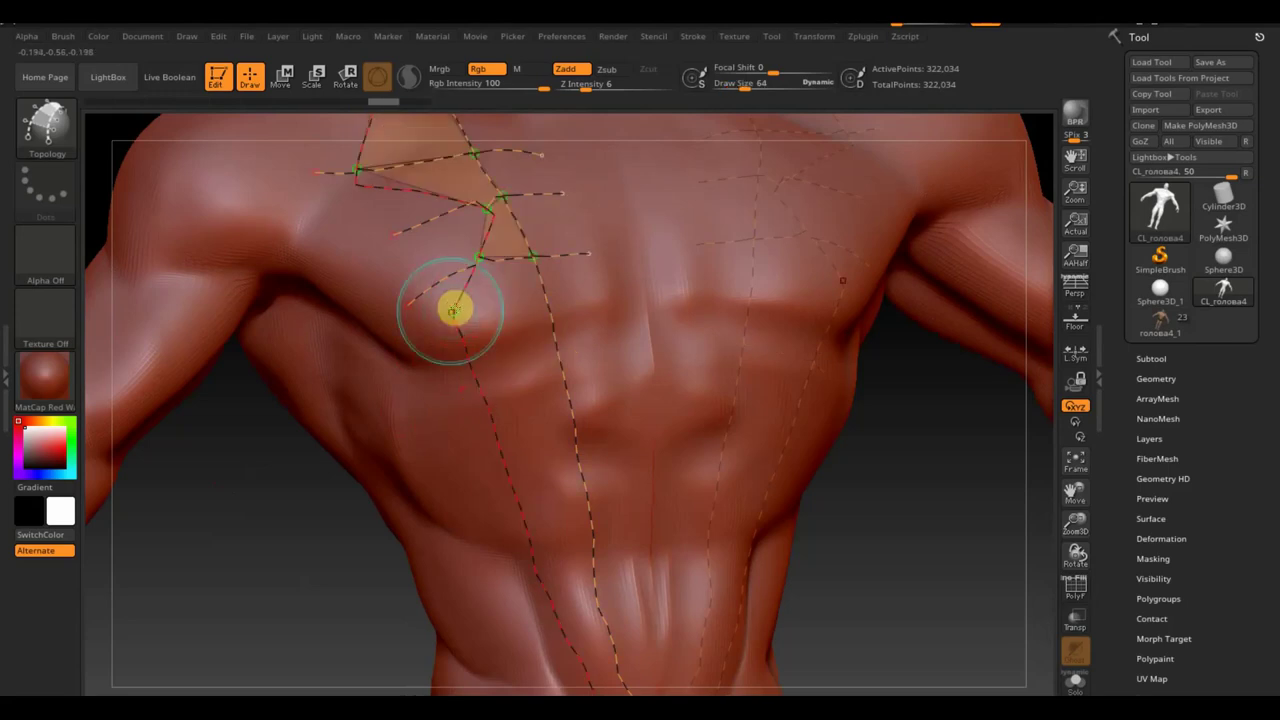
drag(422, 325, 541, 295)
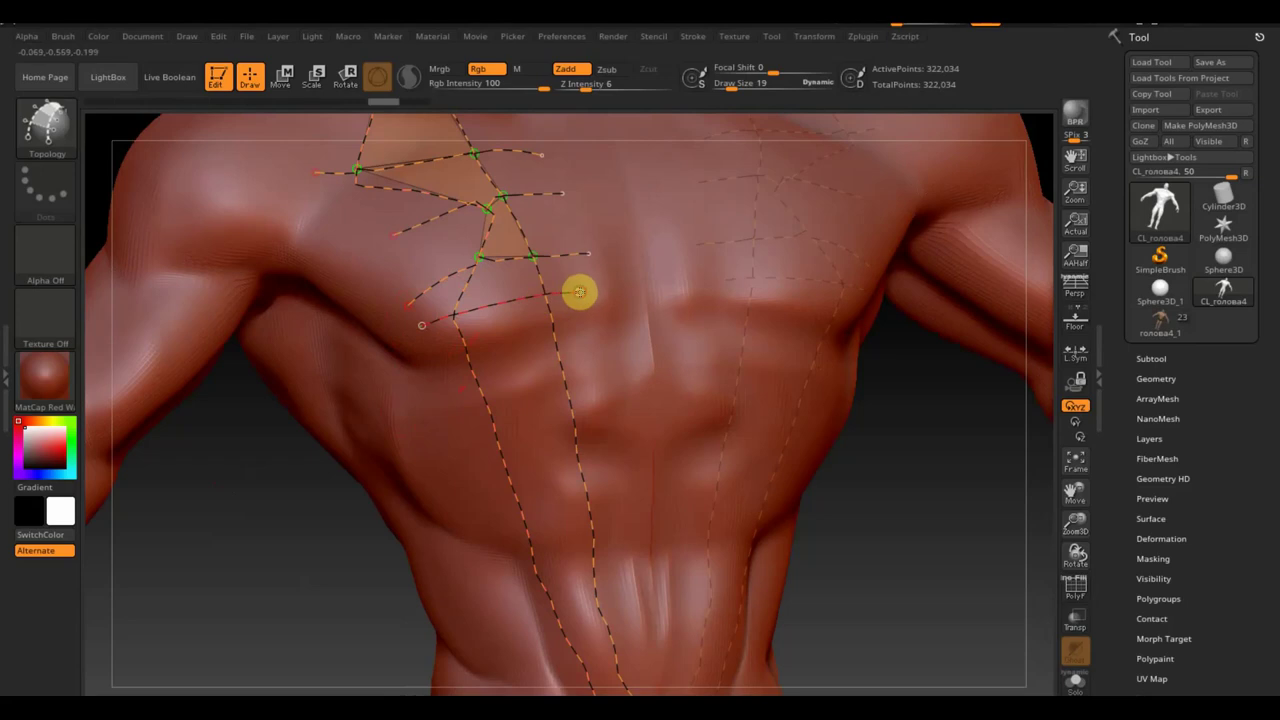
drag(428, 391, 594, 347)
drag(451, 444, 605, 407)
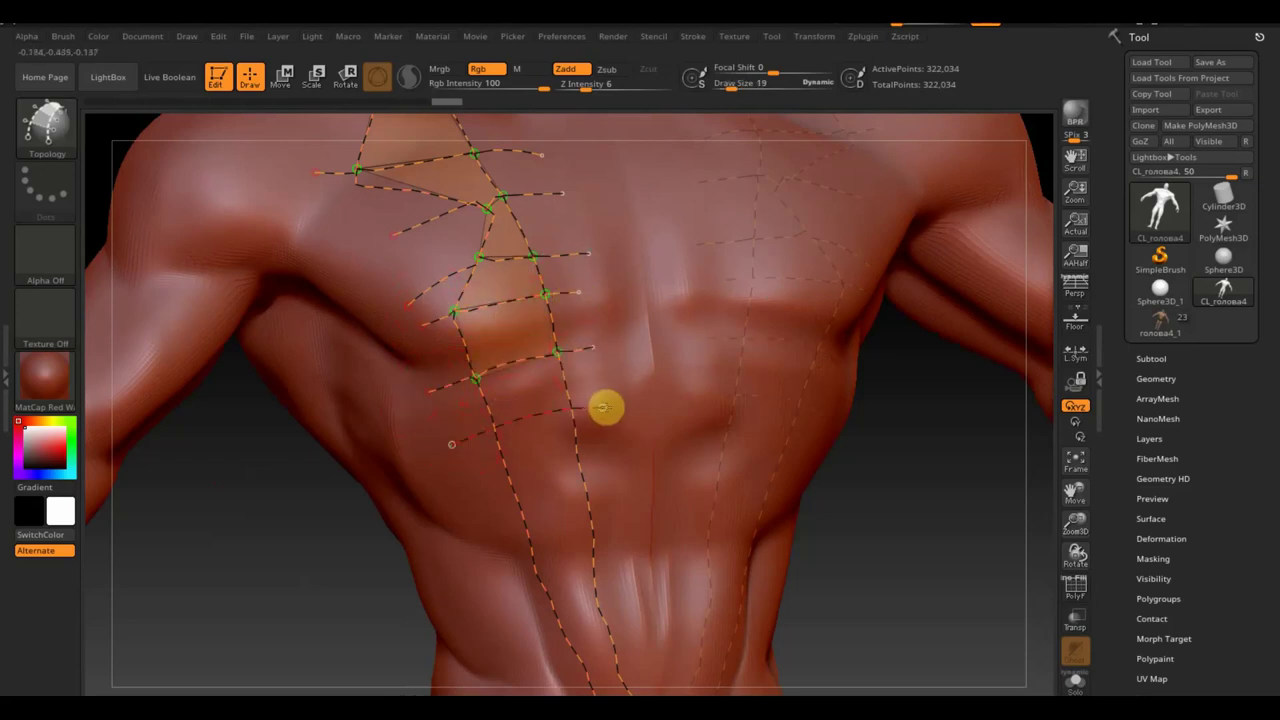
drag(480, 517, 616, 488)
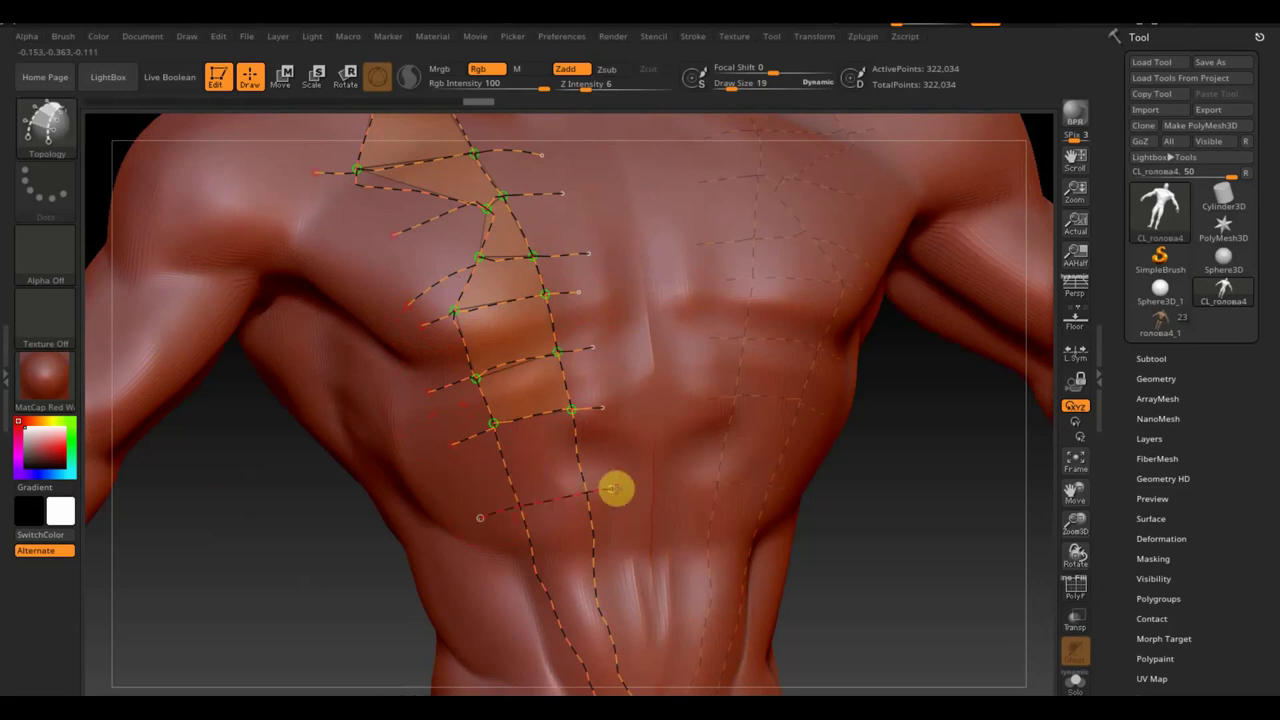
drag(500, 581, 618, 569)
Add topology vertices and rungs at the strip's lower end near the abdomen.
alt+drag(869, 587, 869, 403)
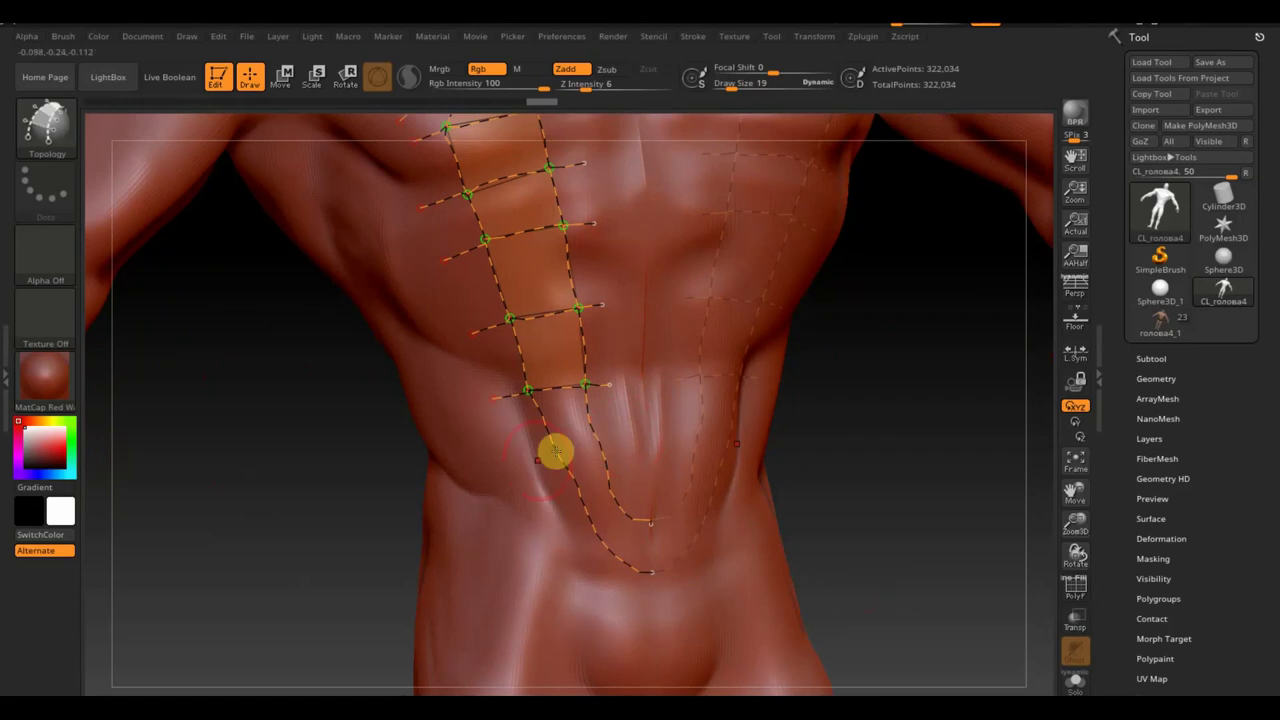
click(601, 449)
click(566, 560)
click(638, 491)
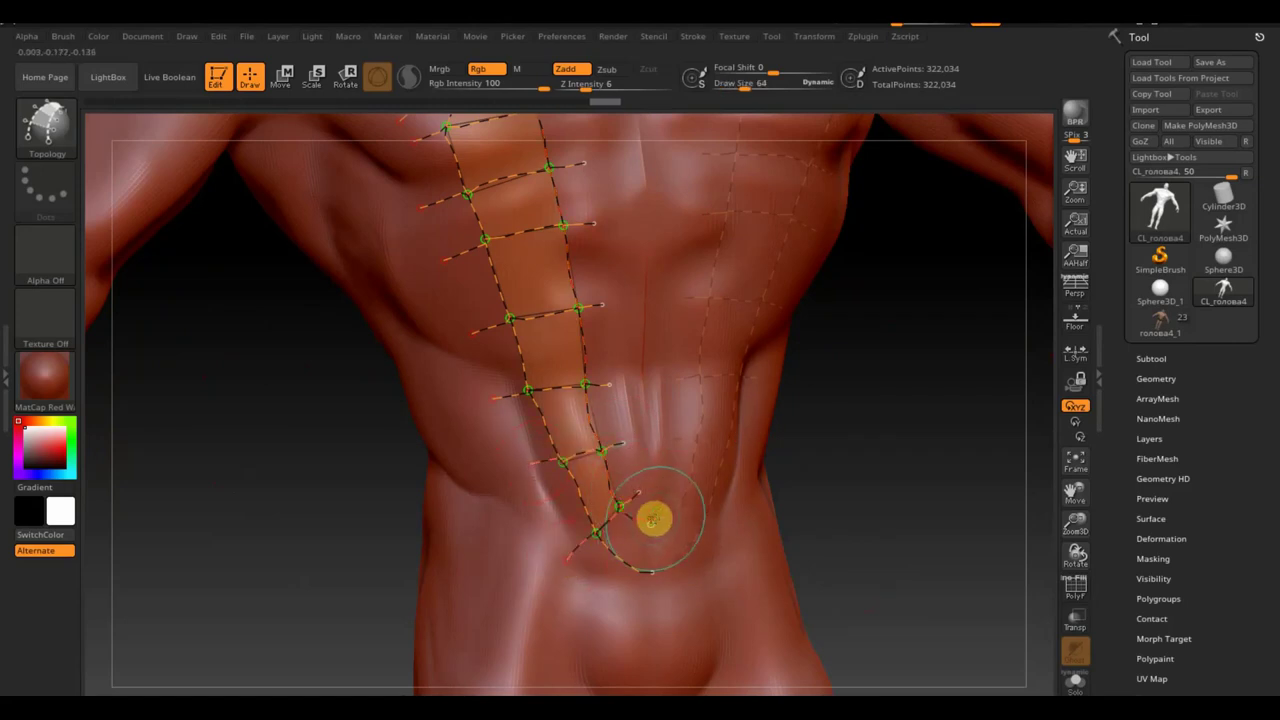
click(652, 520)
mouse_move(840, 591)
mouse_down()
mouse_move(840, 554)
mouse_move(877, 574)
mouse_up()
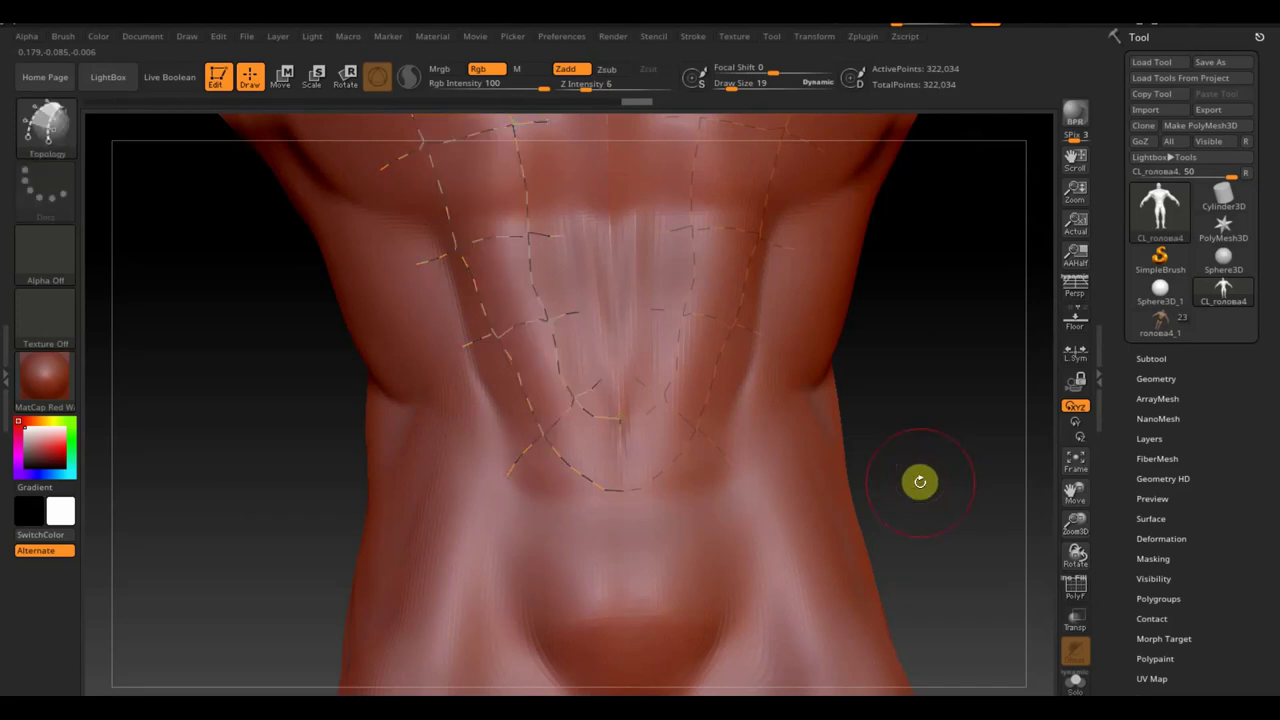
Undo the faulty lower vertices and redraw the strip's lower edge with a new vertex.
key(ctrl+z)
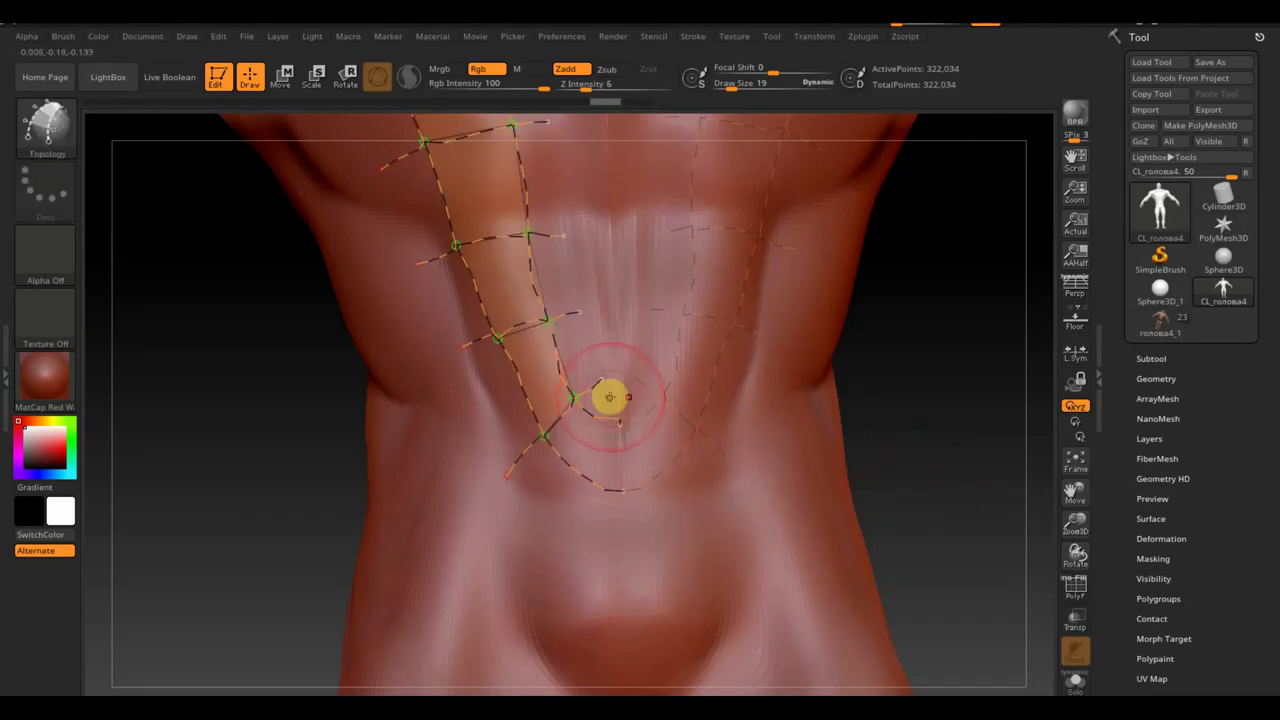
click(591, 483)
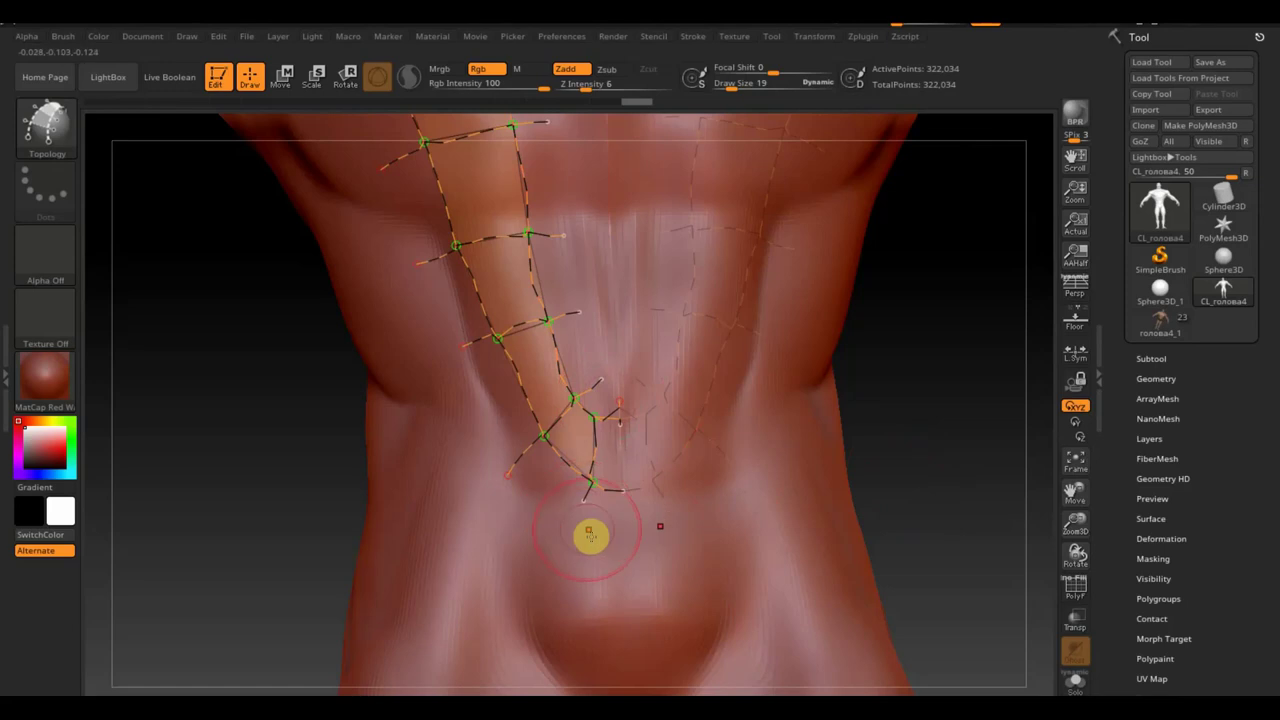
drag(617, 402, 619, 500)
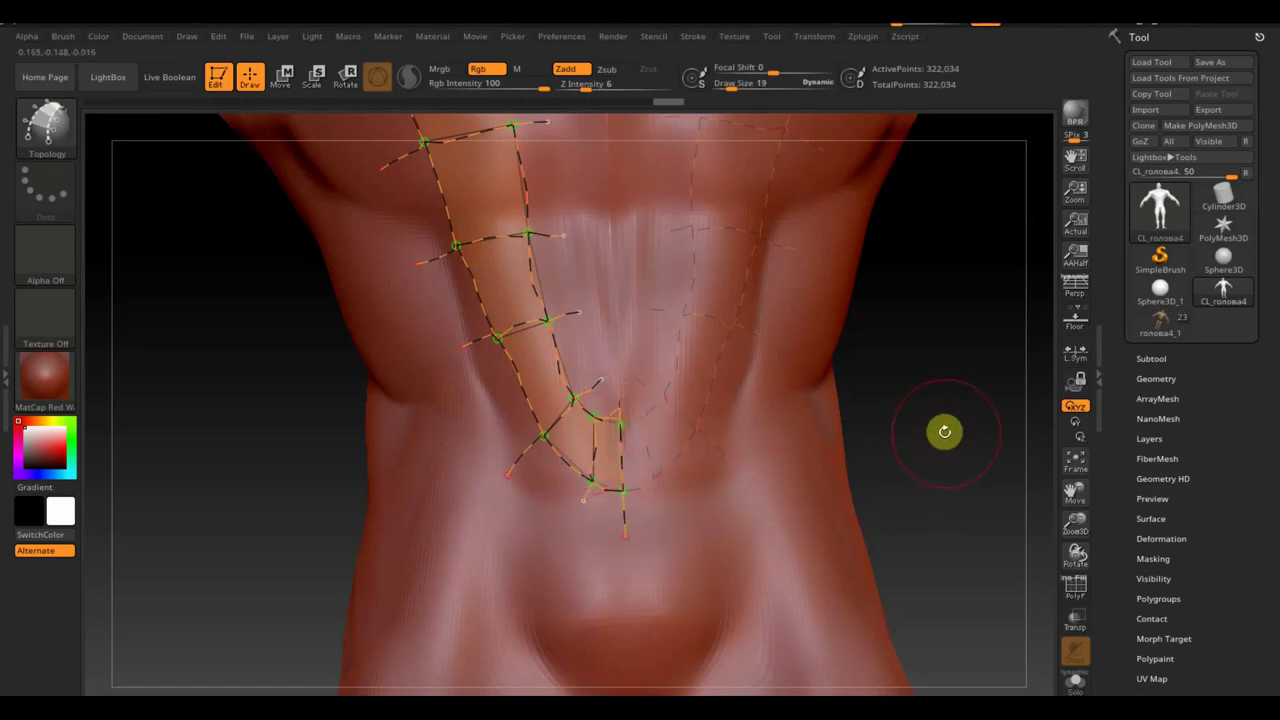
mouse_move(953, 427)
mouse_down()
mouse_move(926, 489)
mouse_move(936, 672)
mouse_move(949, 663)
mouse_move(929, 557)
mouse_move(871, 386)
mouse_move(875, 280)
mouse_move(917, 457)
mouse_up()
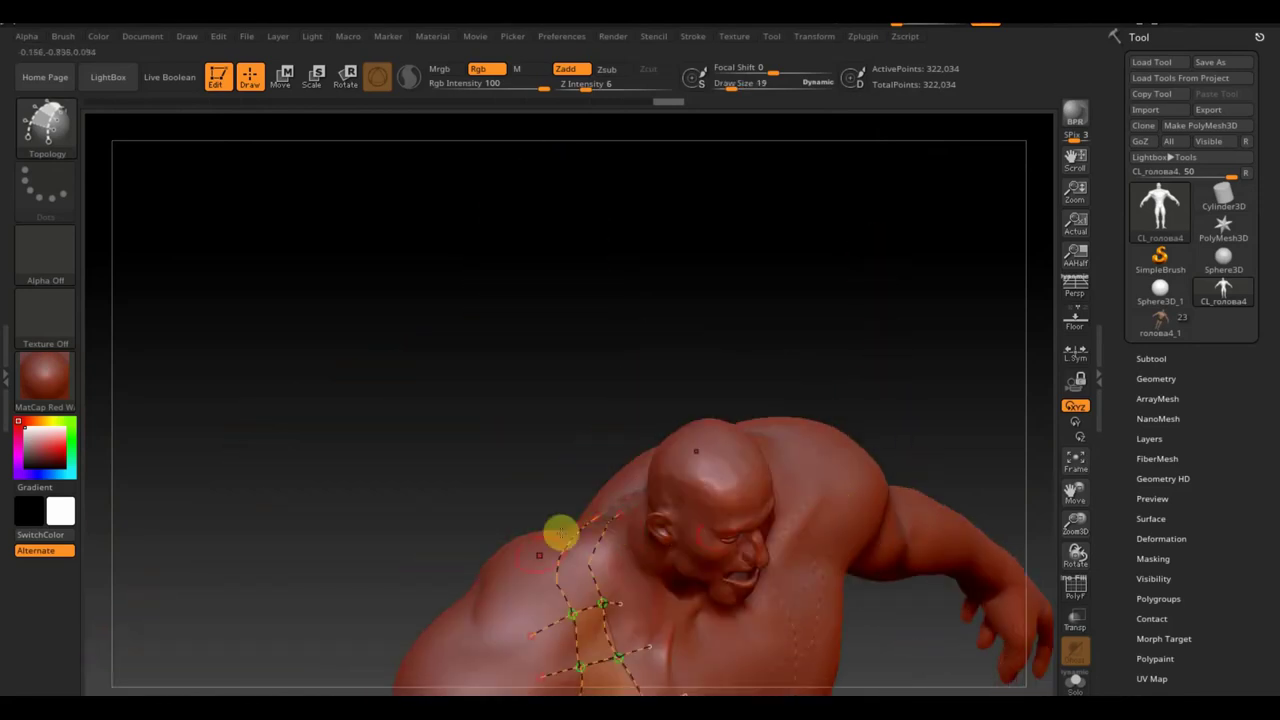
Add cross edges over the shoulder top so the strip reaches the neck.
mouse_move(516, 464)
mouse_down()
mouse_move(563, 470)
mouse_move(434, 386)
mouse_up()
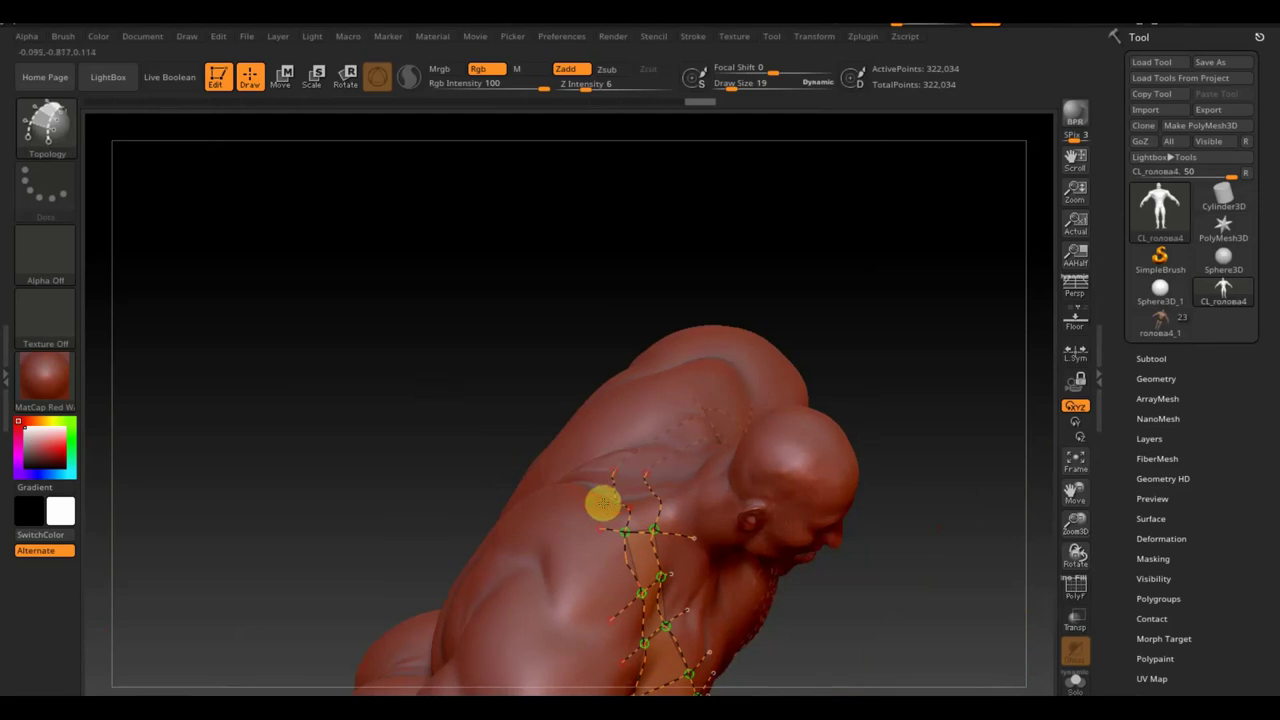
mouse_move(509, 428)
mouse_down()
mouse_move(489, 423)
mouse_move(463, 503)
mouse_move(446, 186)
mouse_up()
mouse_move(866, 406)
mouse_down()
mouse_move(891, 491)
mouse_move(874, 503)
mouse_up()
drag(594, 305, 727, 327)
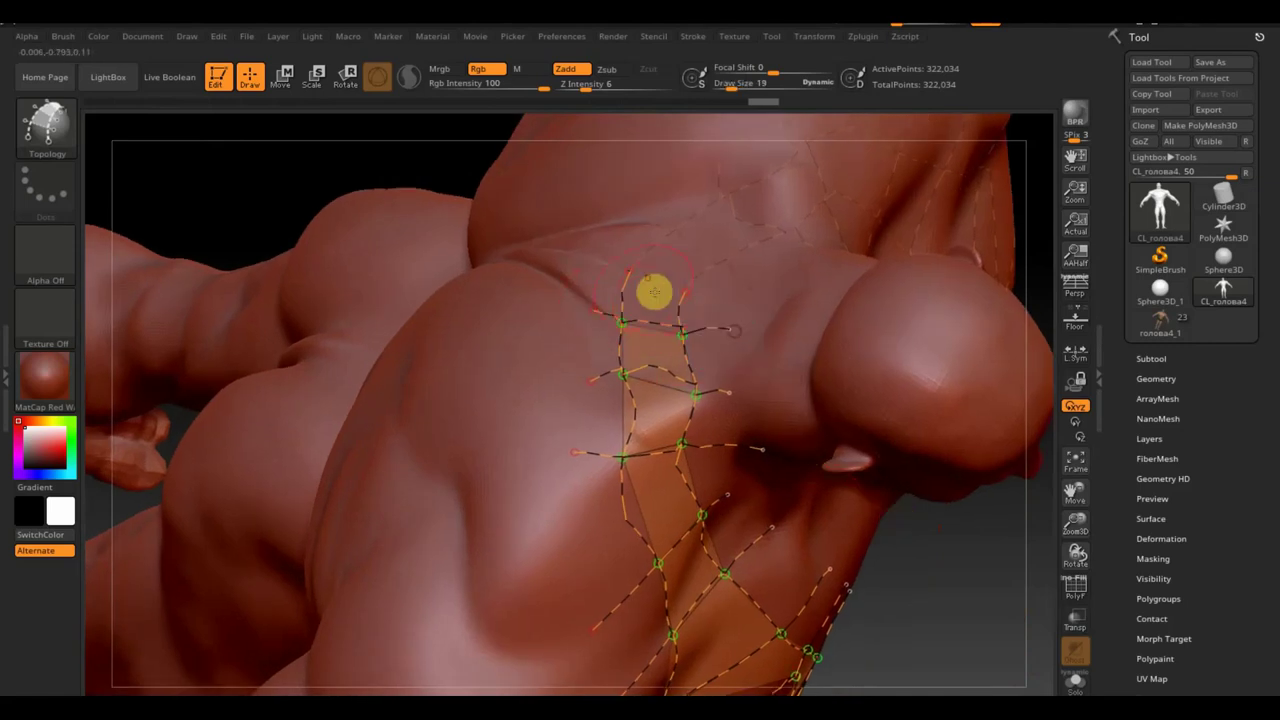
drag(694, 291, 775, 375)
mouse_move(976, 597)
mouse_down()
mouse_move(956, 598)
mouse_move(857, 403)
mouse_move(871, 434)
mouse_move(801, 397)
mouse_move(903, 591)
mouse_move(849, 426)
mouse_up()
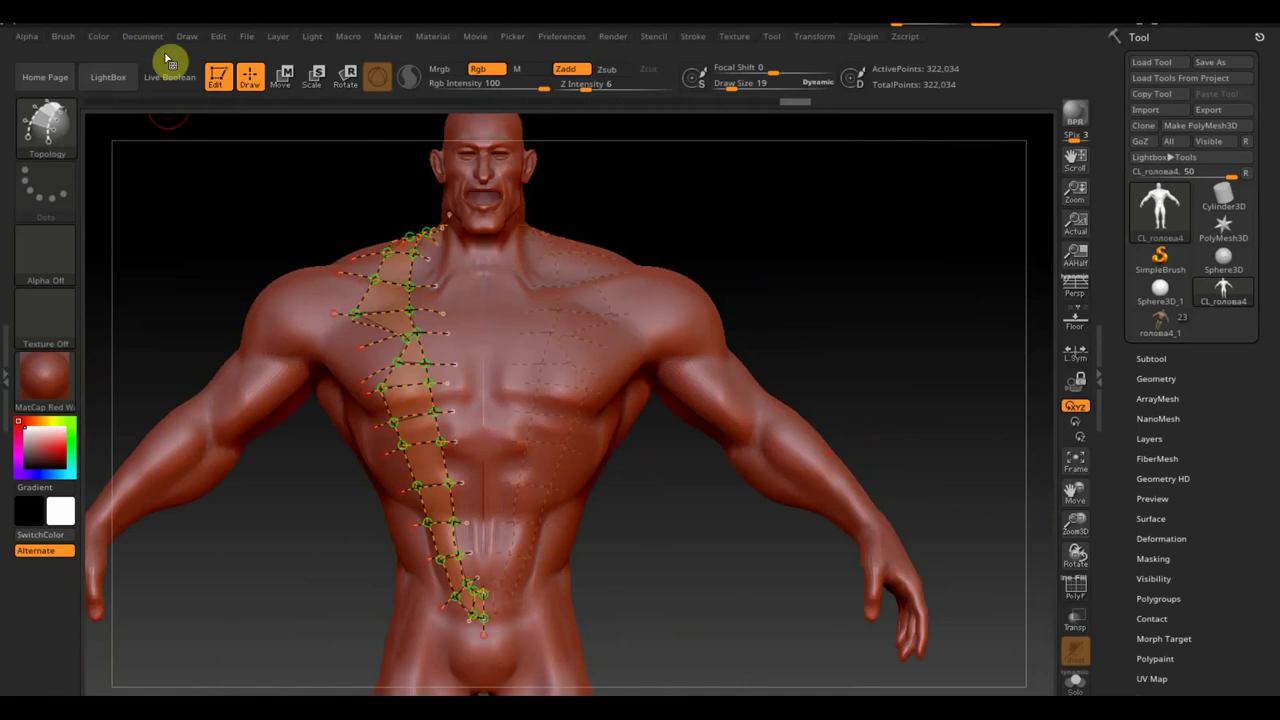
Save the project to the Desktop as QS_3528.zpr and preview the topology mesh.
click(245, 42)
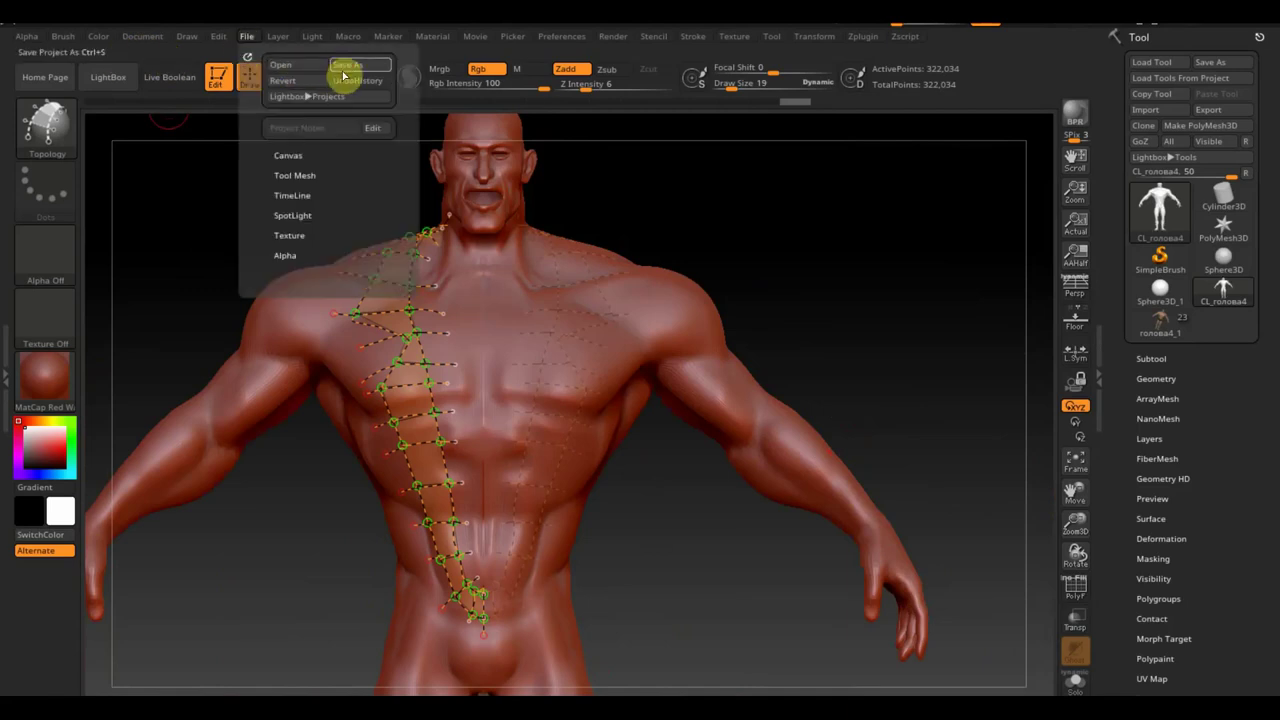
click(349, 68)
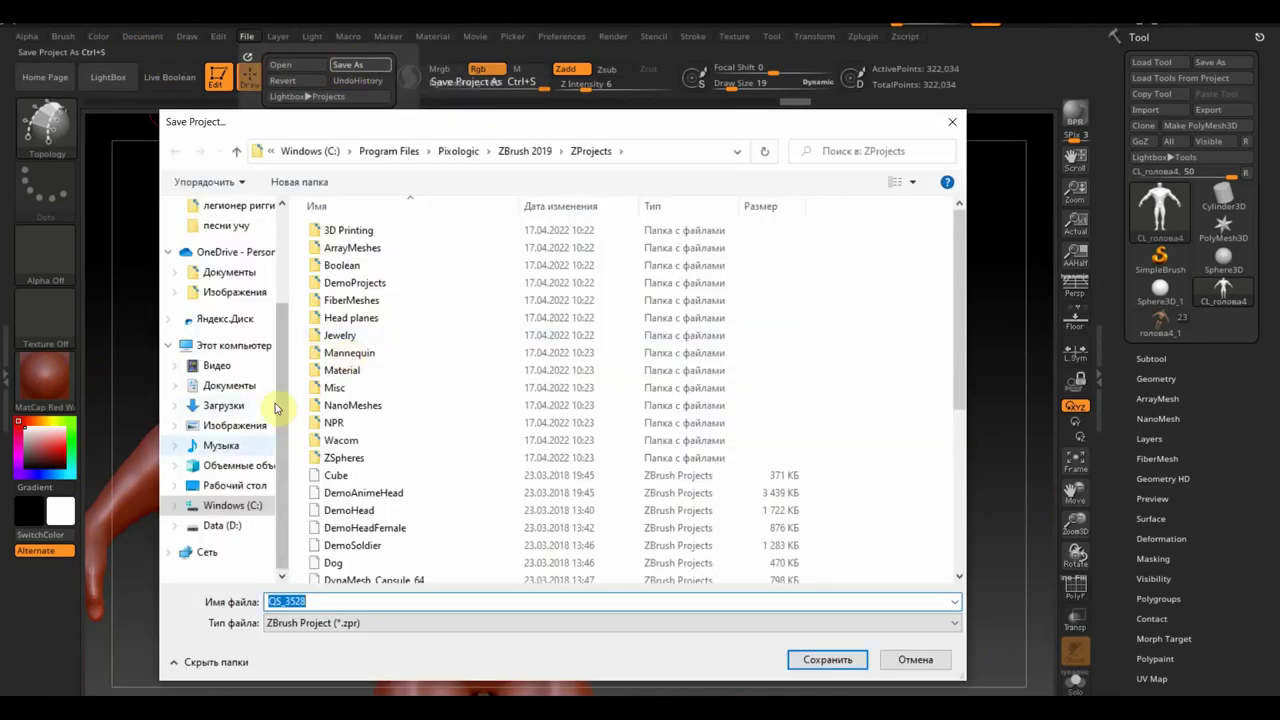
click(237, 487)
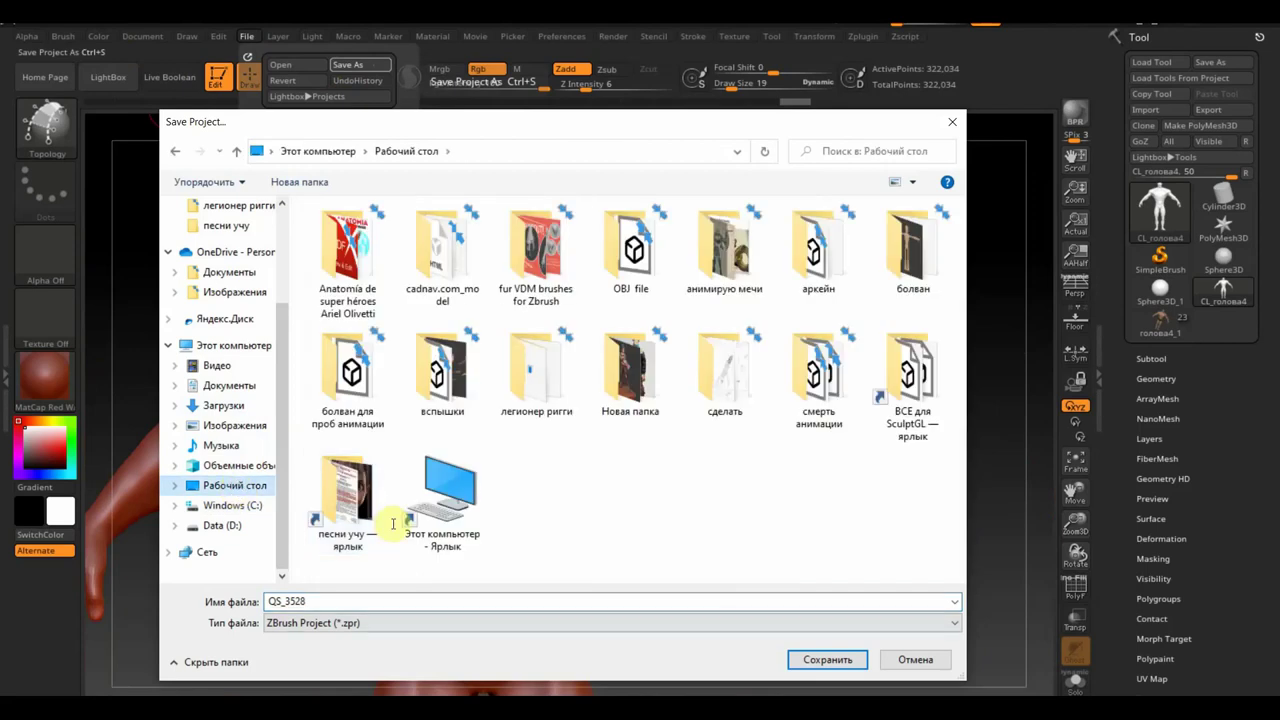
click(833, 667)
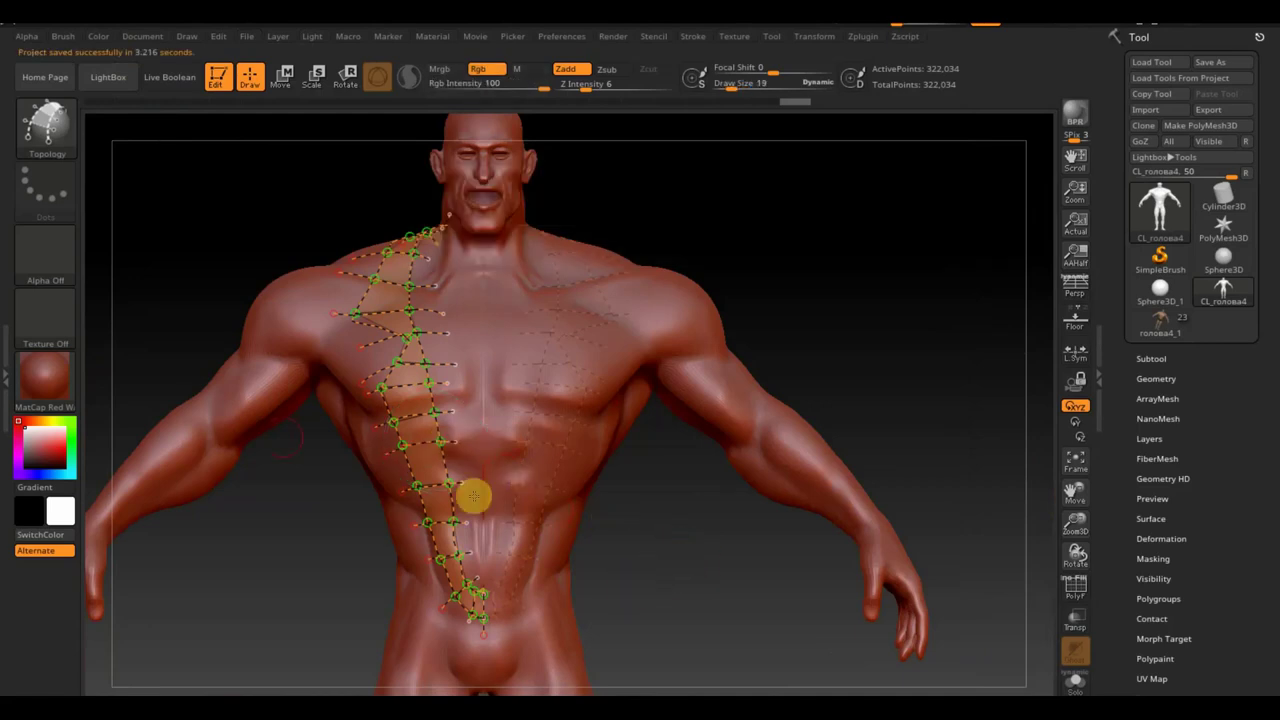
click(251, 388)
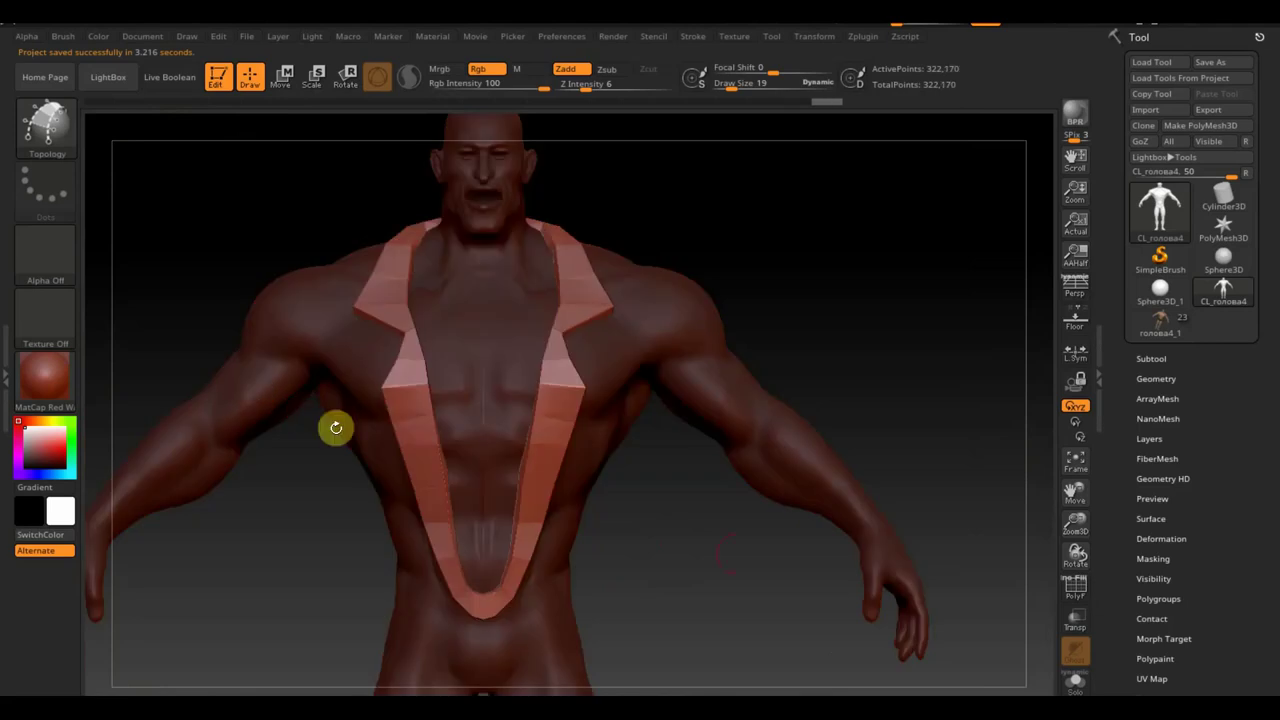
Undo the preview strap and regenerate it at thickness 48.
drag(777, 551, 838, 552)
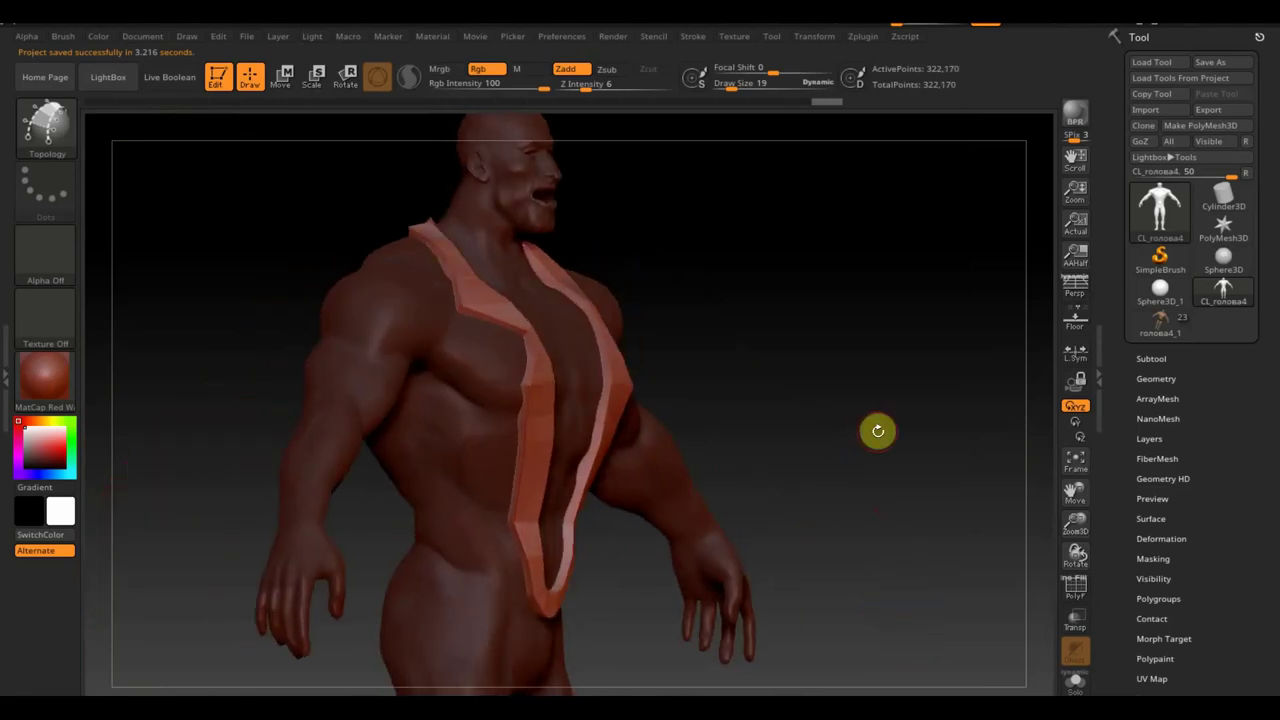
key(ctrl+z)
key(ctrl+z)
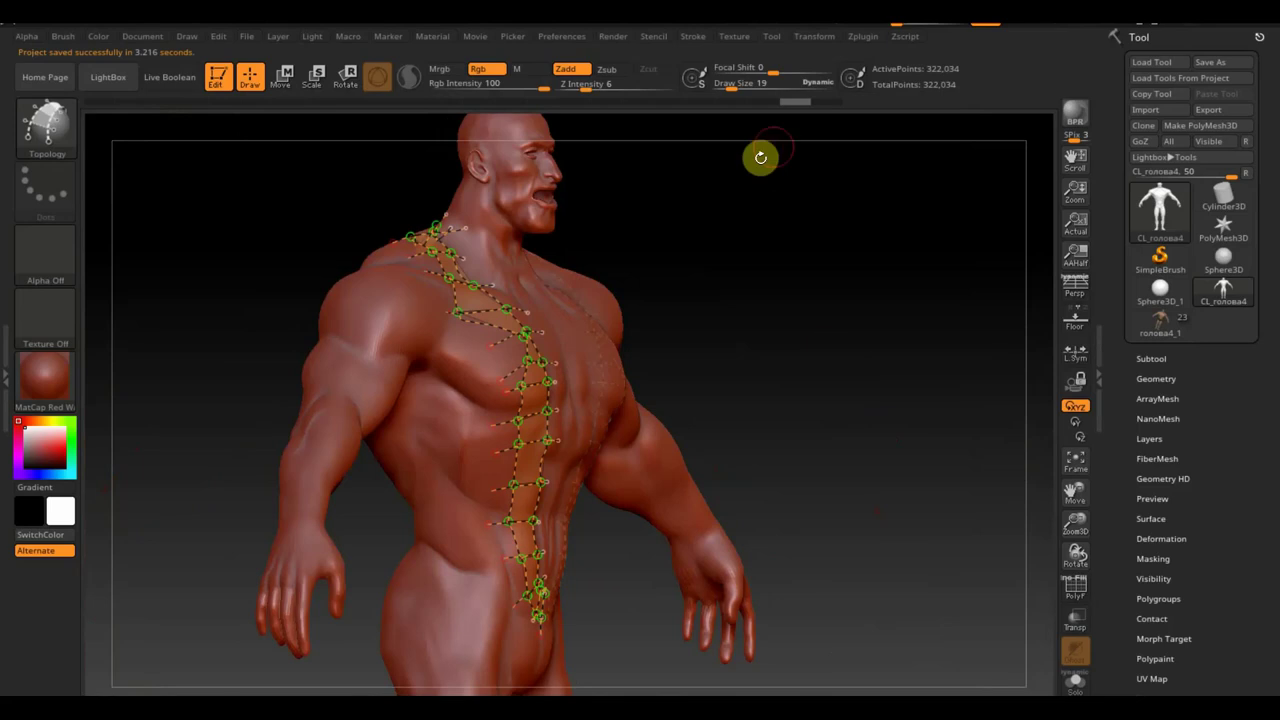
key(ctrl+z)
drag(731, 87, 741, 87)
click(336, 322)
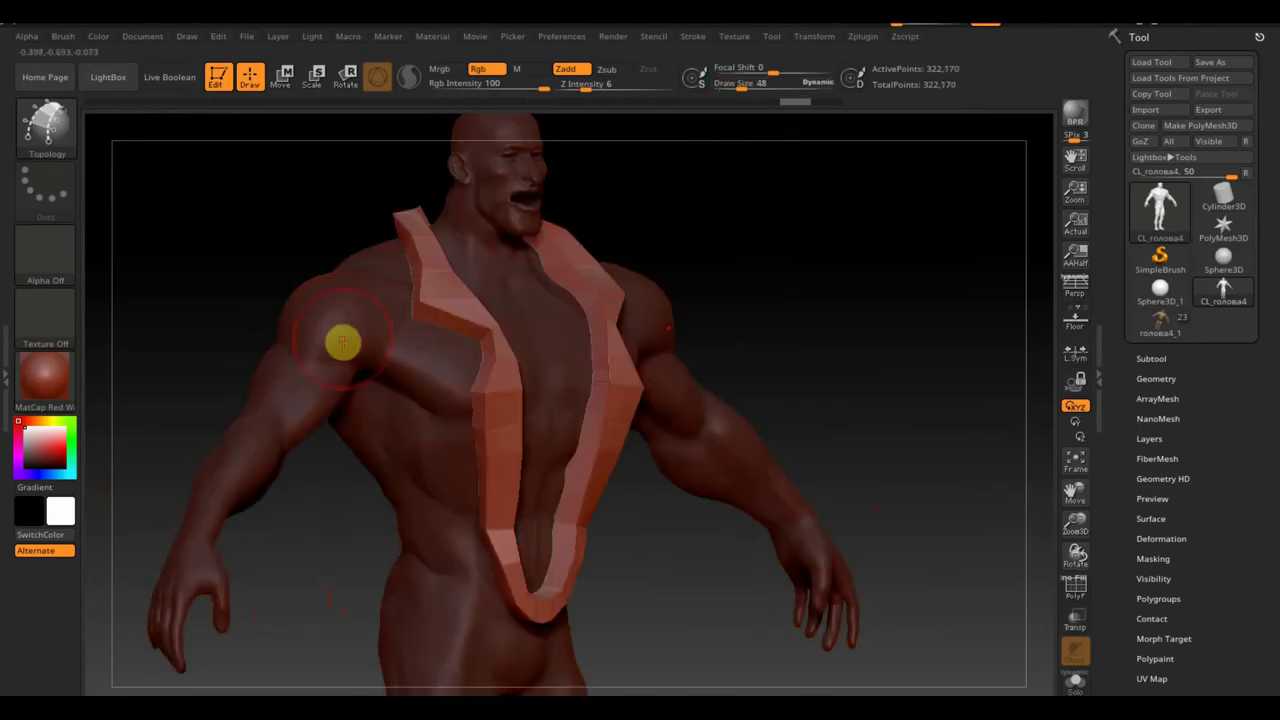
Rebuild the strap mesh at thickness 21 and clear the mask from the body.
drag(792, 290, 754, 297)
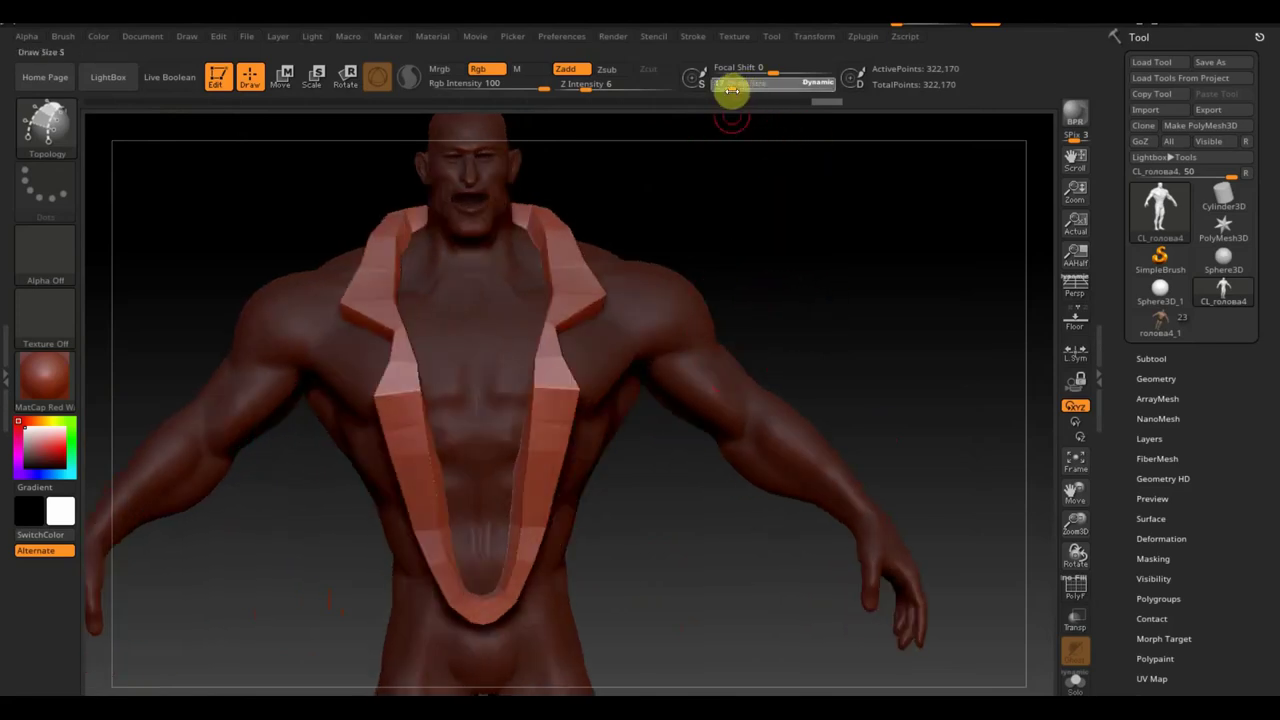
drag(733, 90, 737, 88)
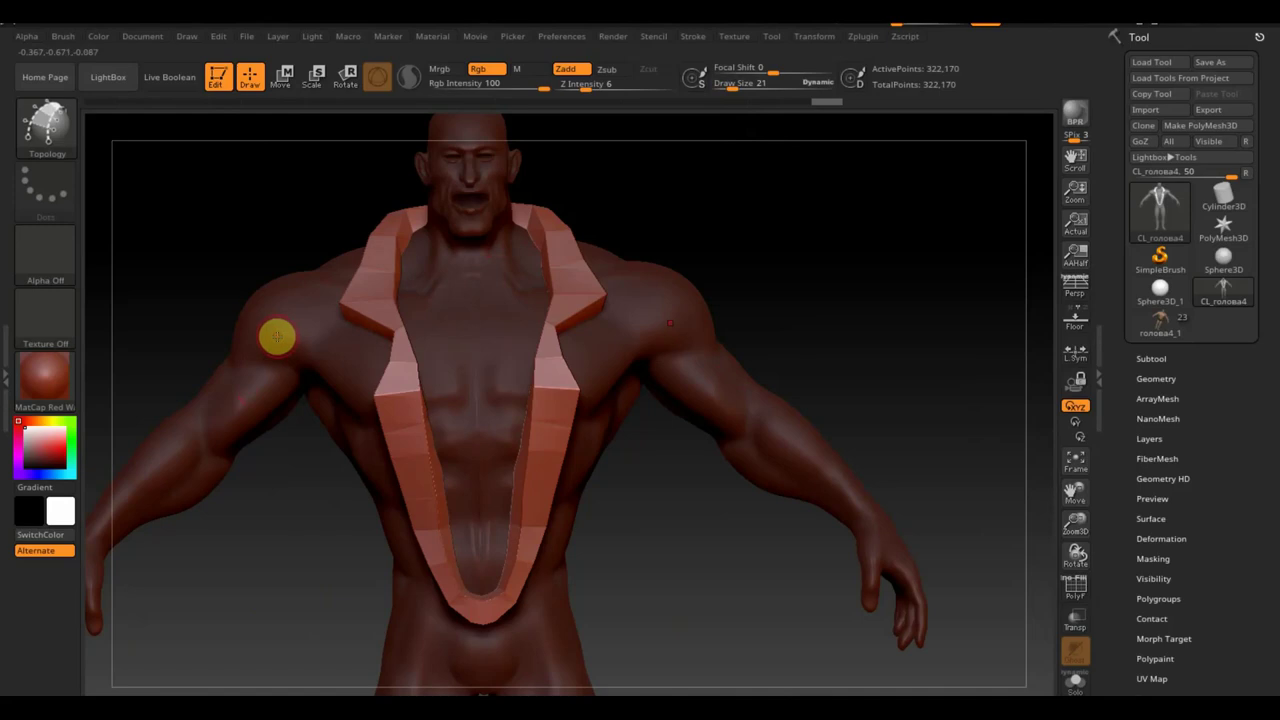
key(ctrl+z)
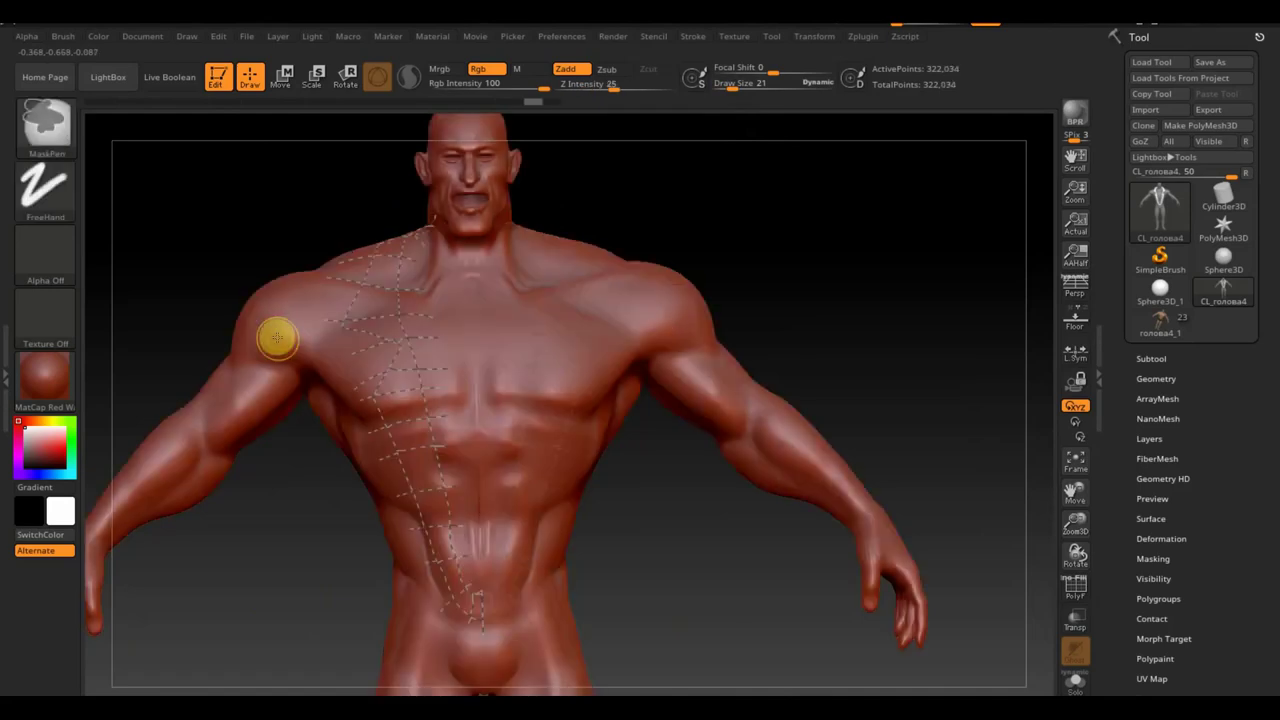
click(277, 337)
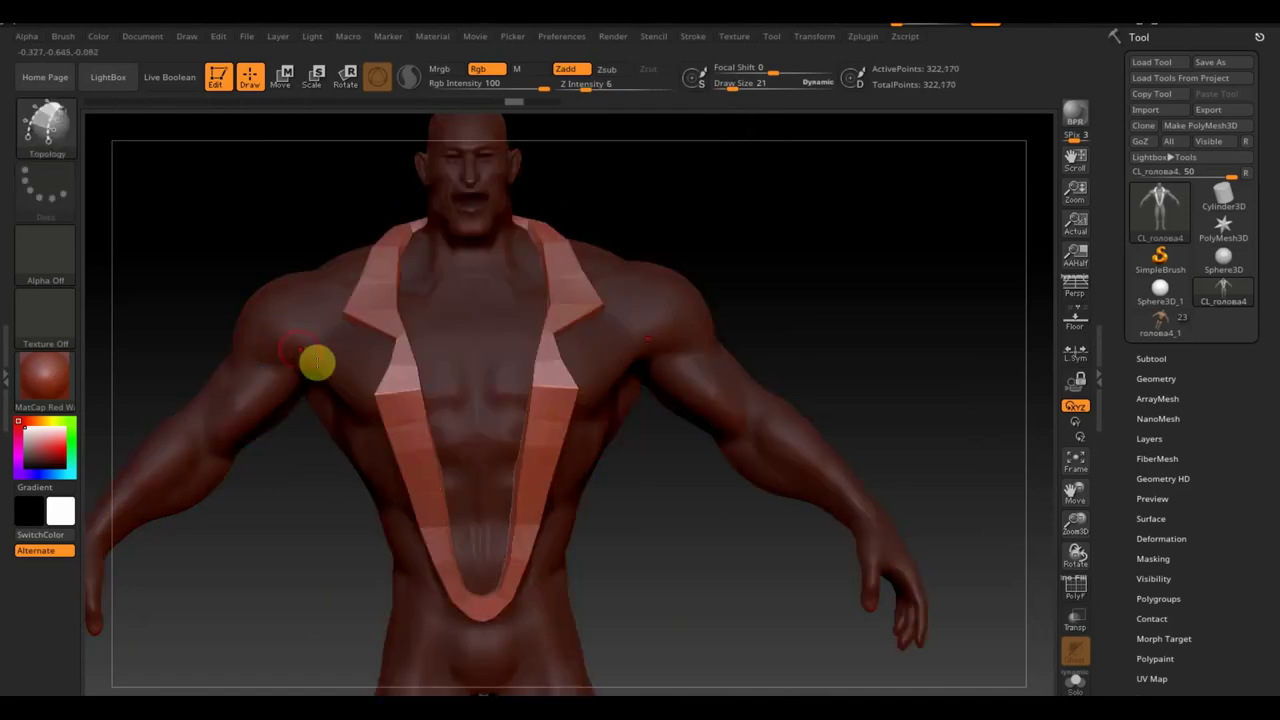
mouse_move(629, 506)
mouse_down()
mouse_move(733, 516)
mouse_move(671, 517)
mouse_move(663, 531)
mouse_move(686, 498)
mouse_up()
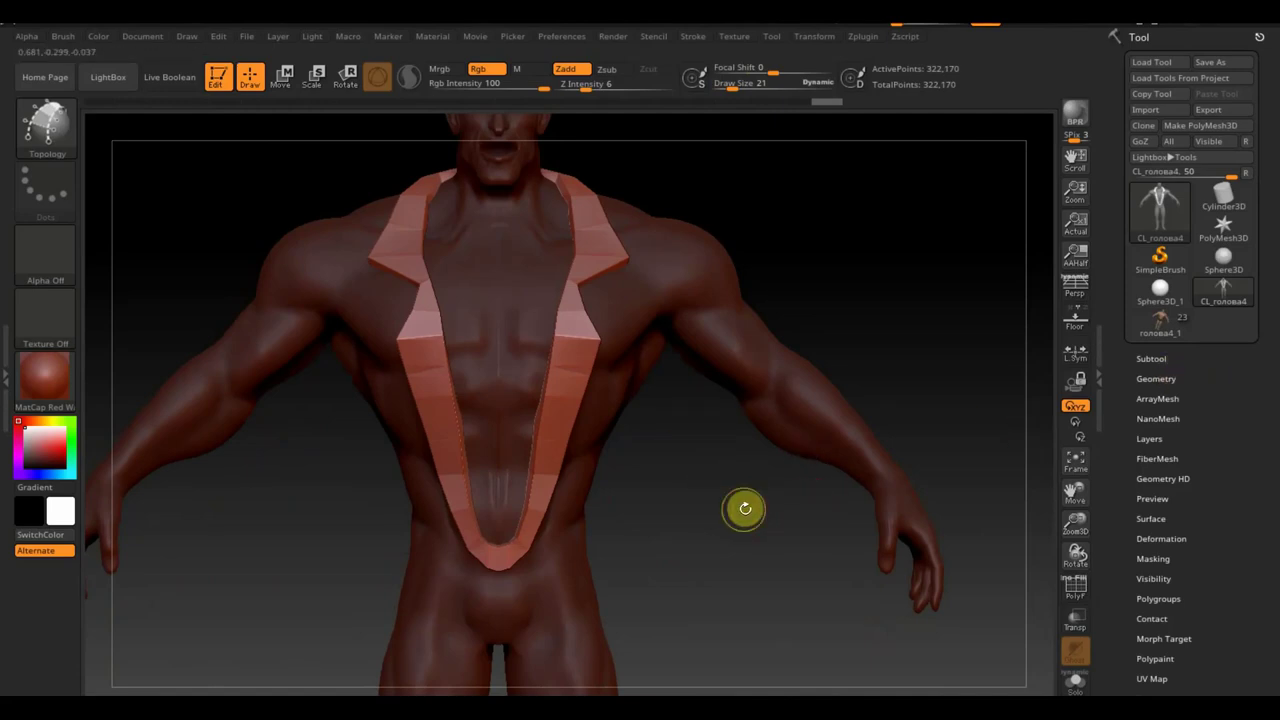
key(ctrl)
ctrl+drag(745, 513, 745, 508)
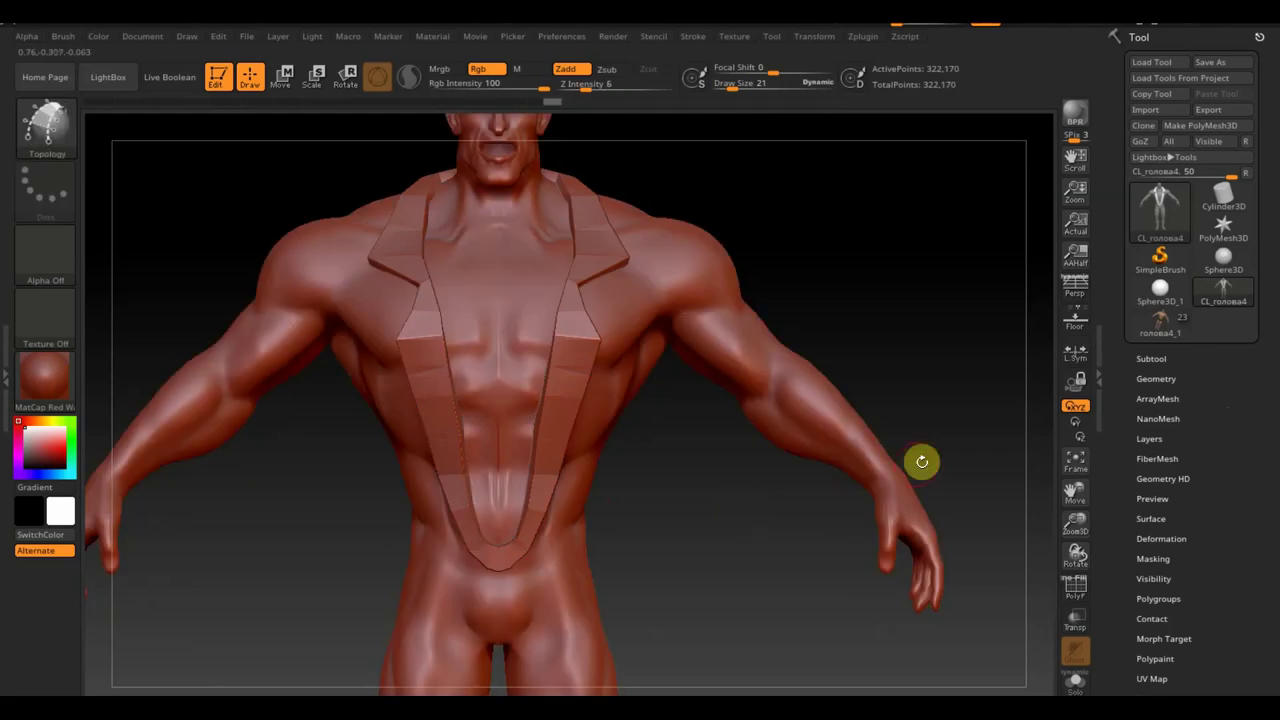
Split the mesh into separate parts as subtools.
click(1025, 370)
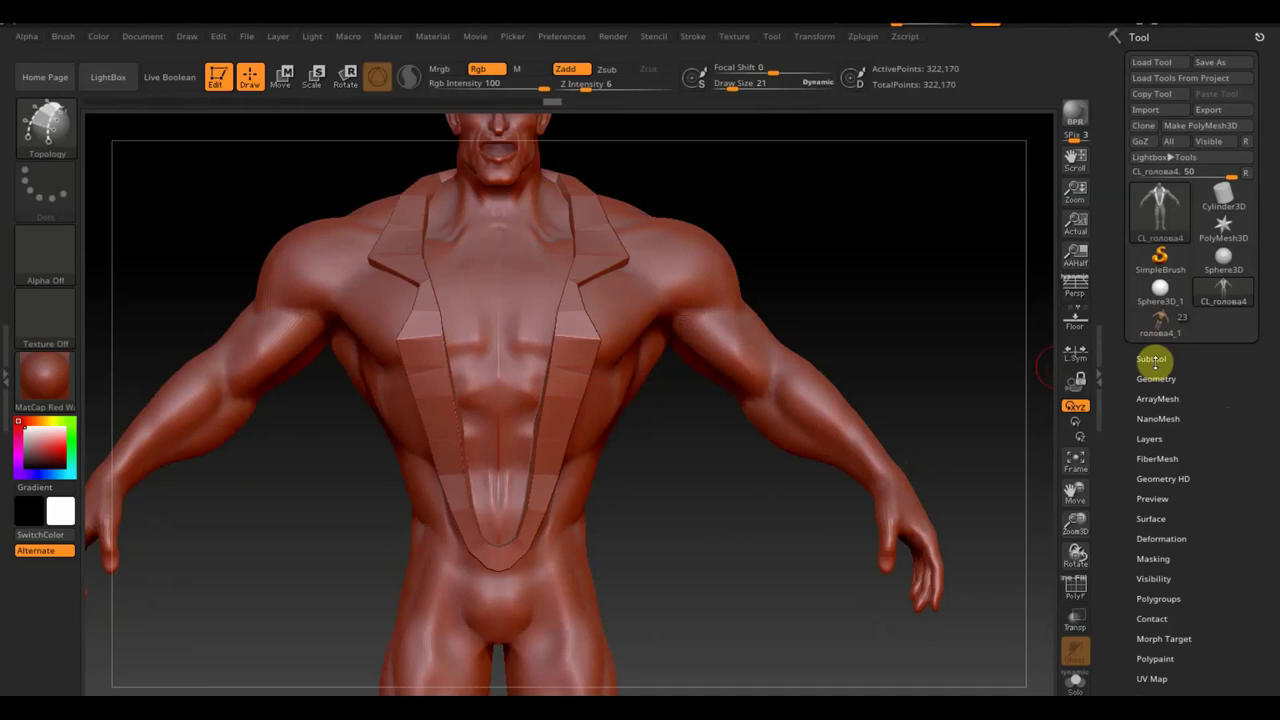
click(1152, 360)
drag(1268, 614, 1275, 517)
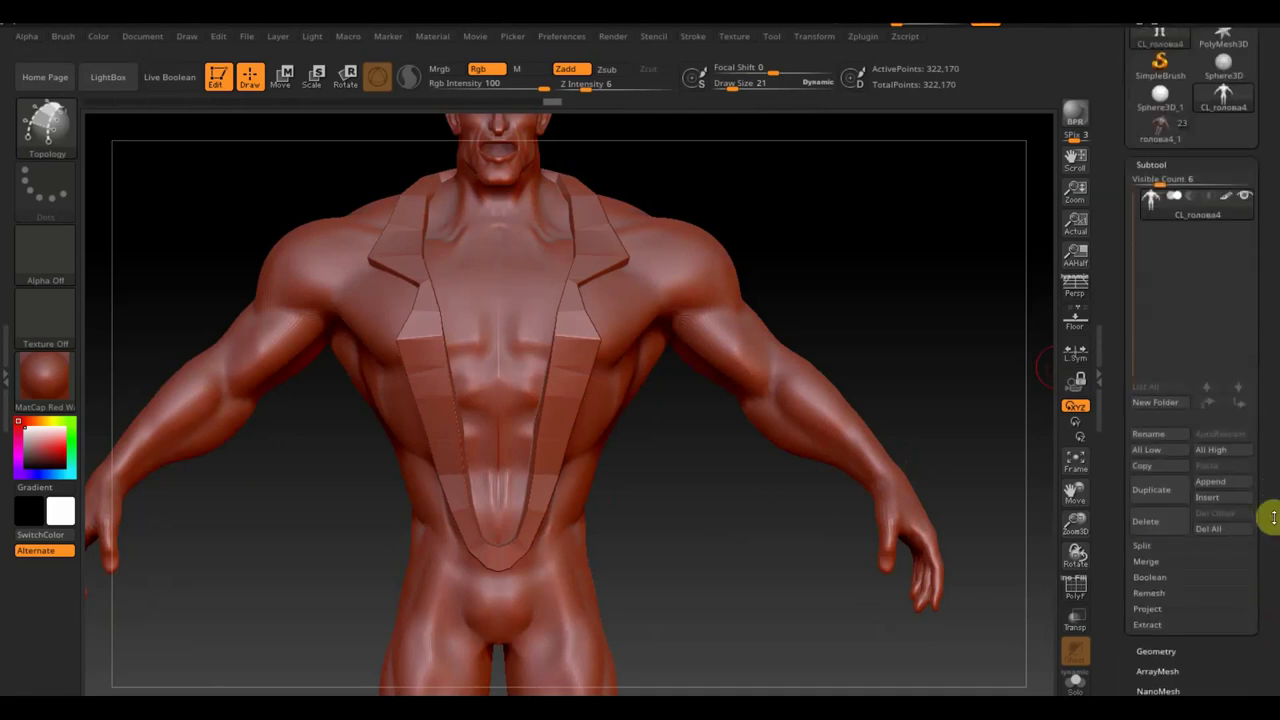
click(1157, 551)
click(1224, 563)
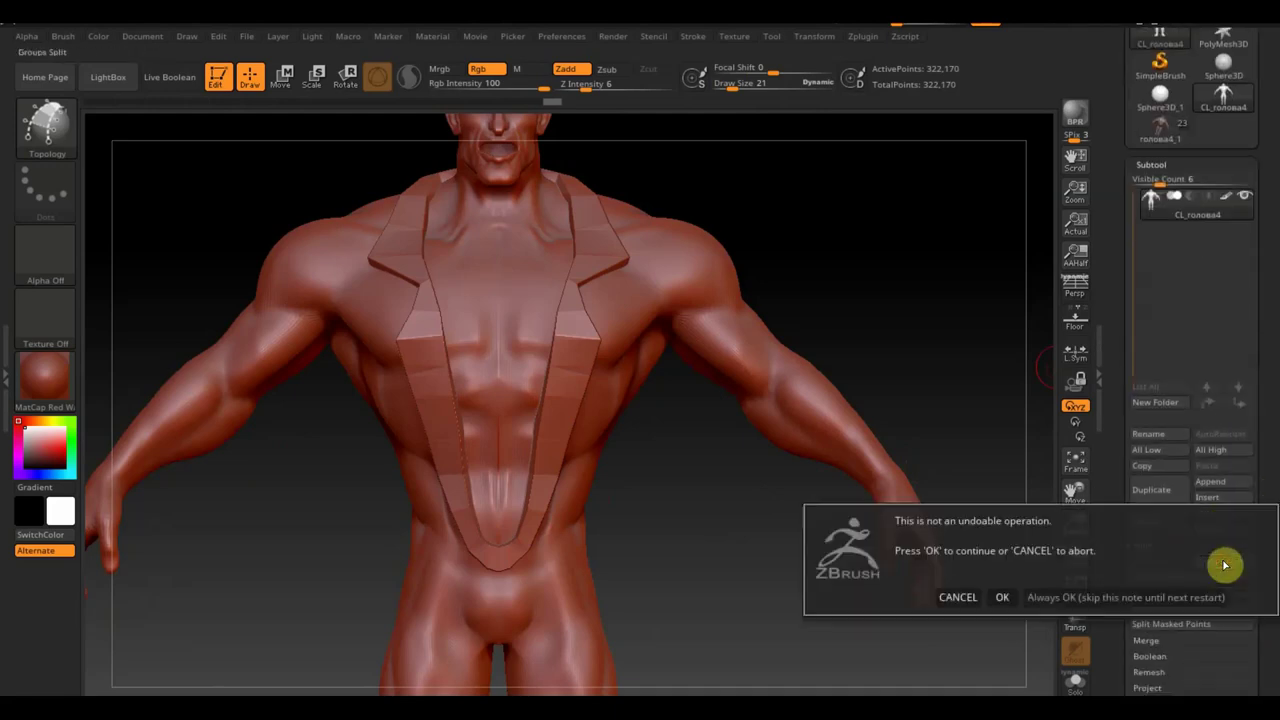
click(1004, 596)
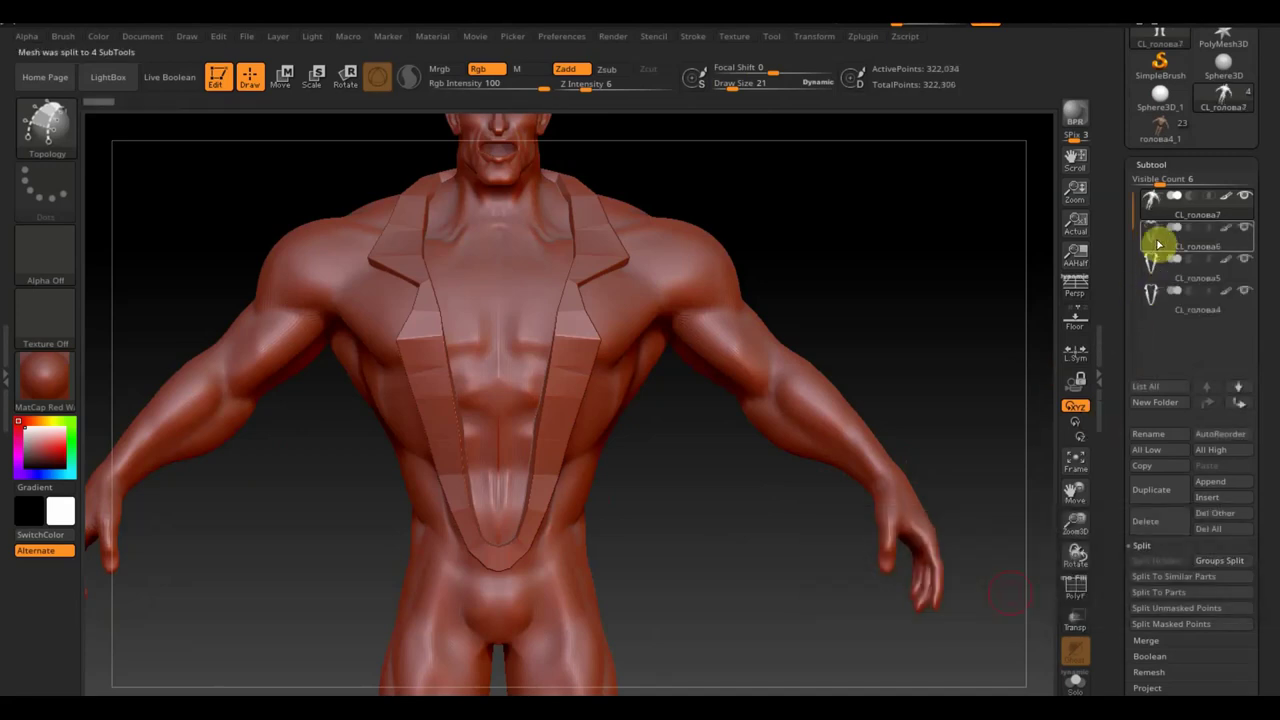
mouse_move(1196, 240)
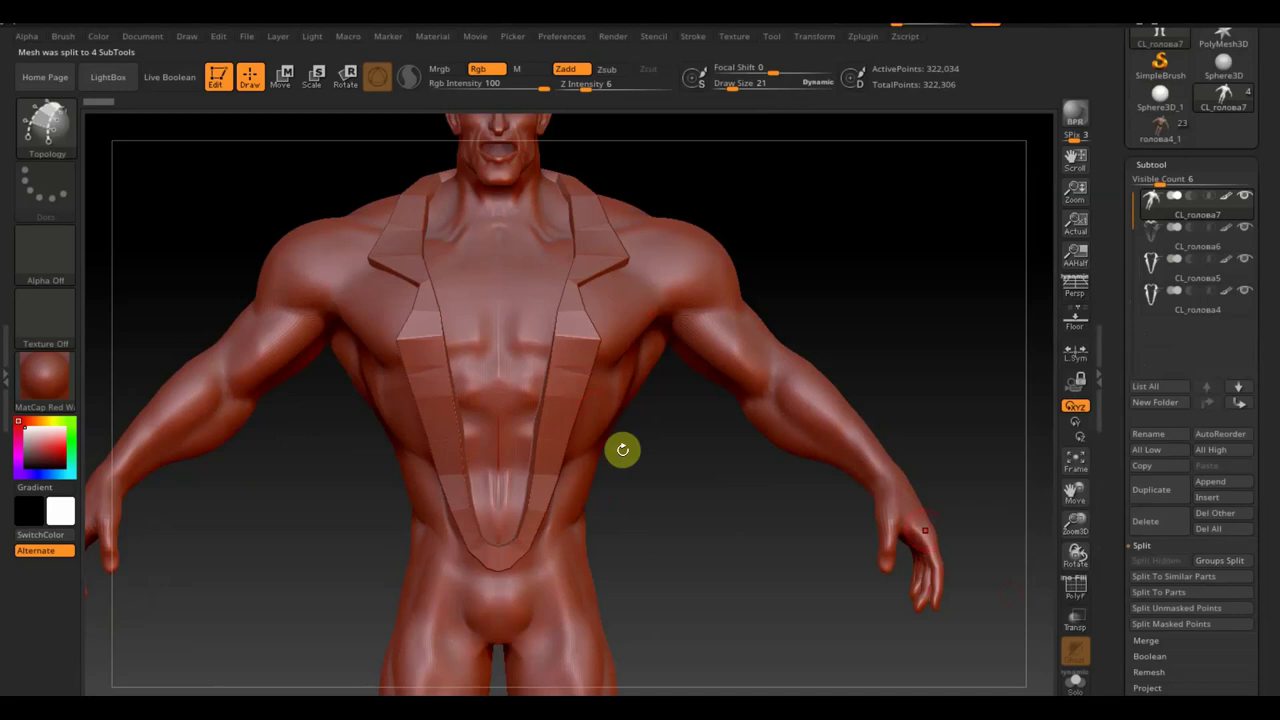
mouse_move(1196, 200)
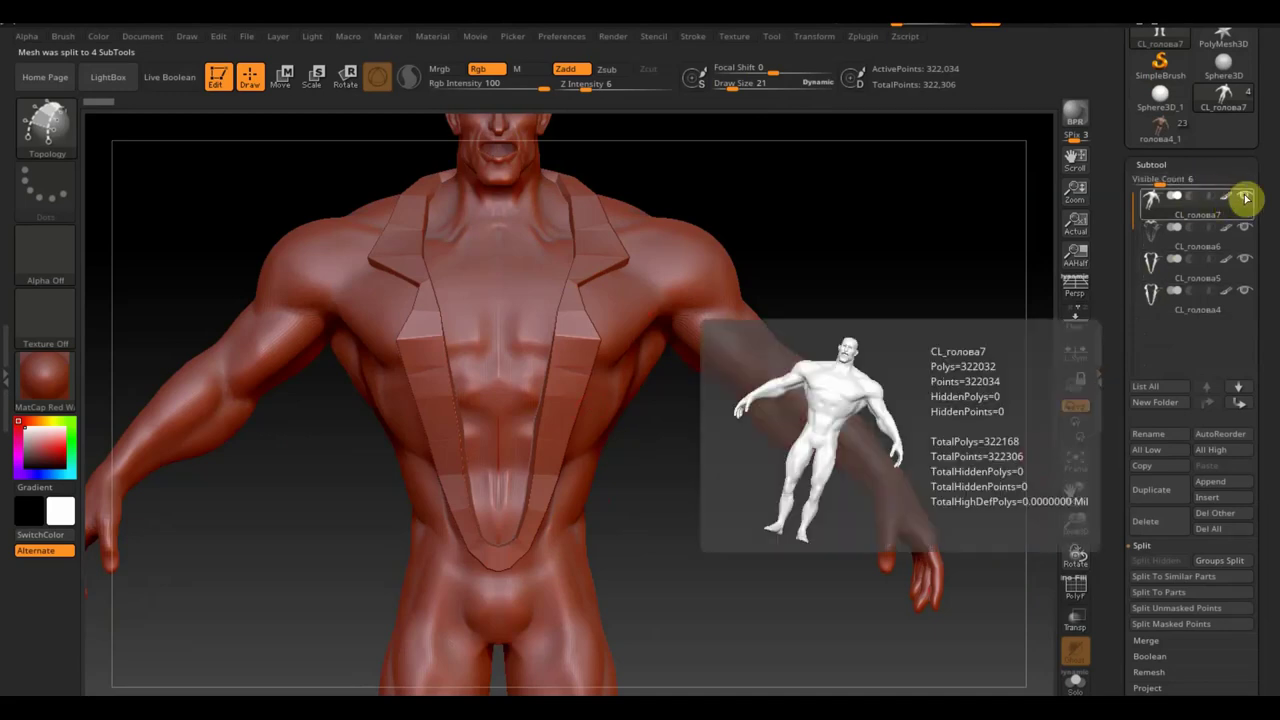
Merge the two lower lapel pieces into the second subtool and solo the lapel.
click(1168, 244)
click(1247, 201)
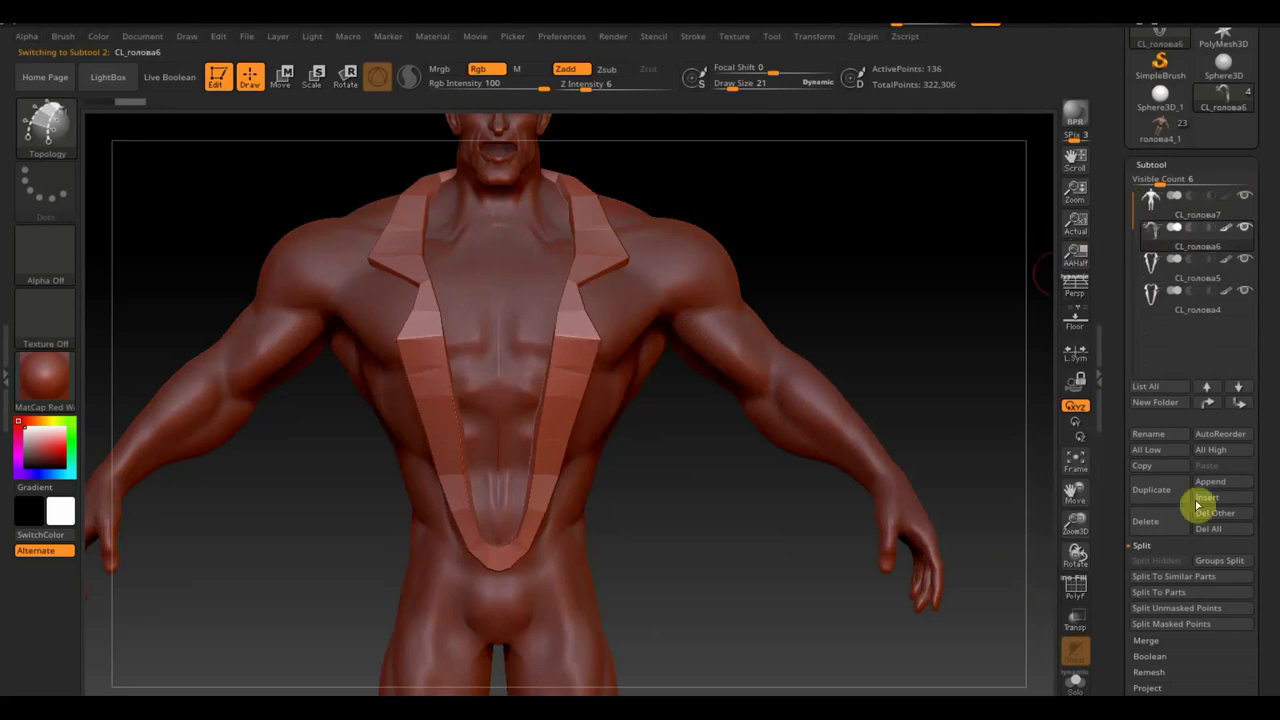
click(1155, 641)
click(1175, 580)
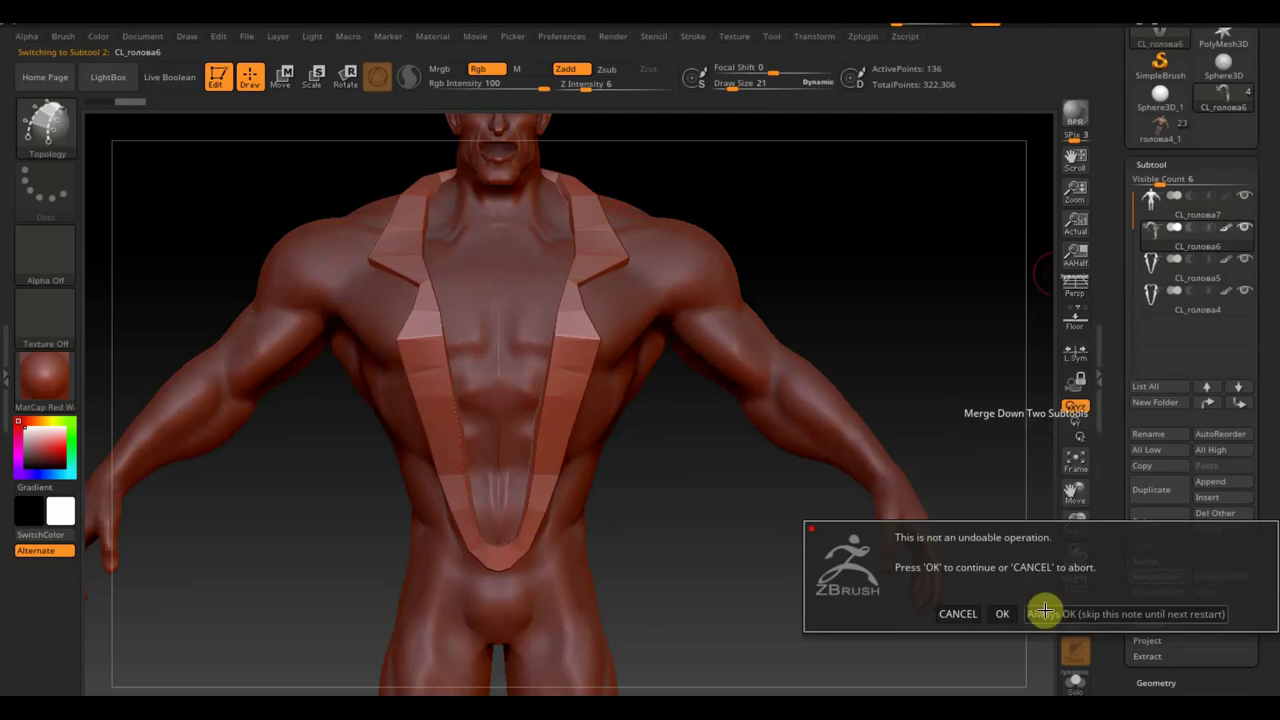
click(1006, 613)
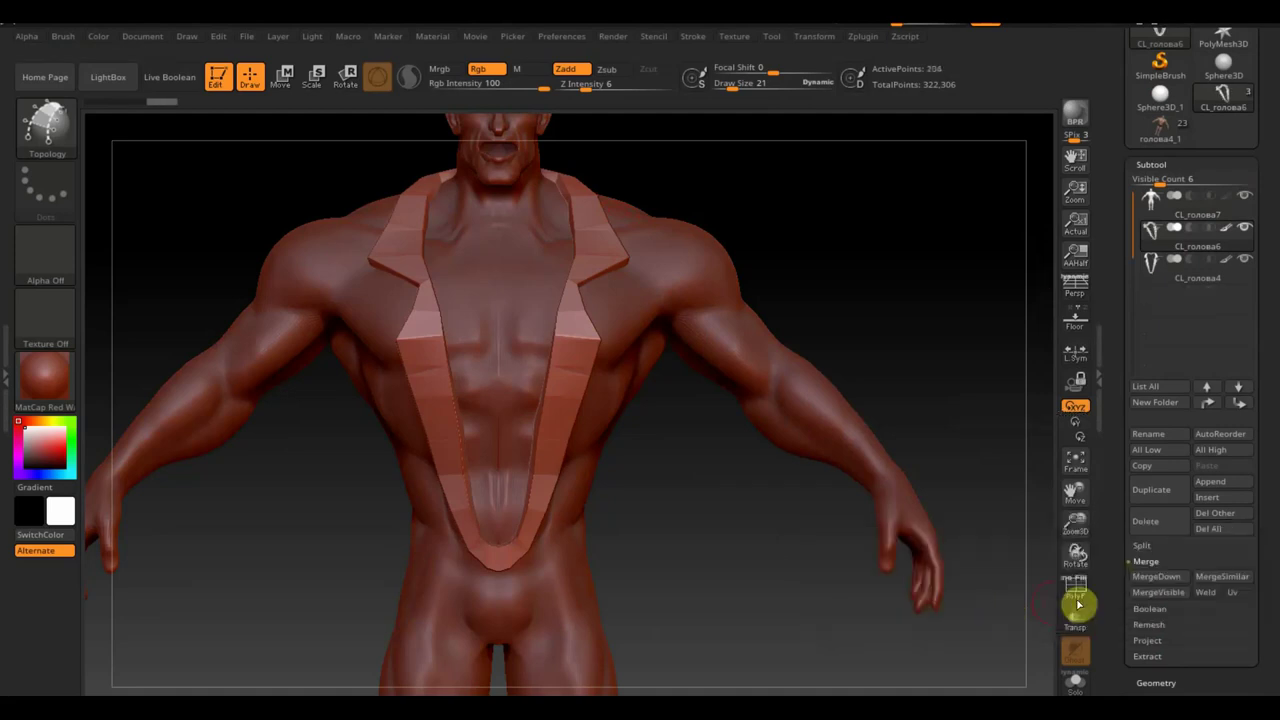
click(1160, 578)
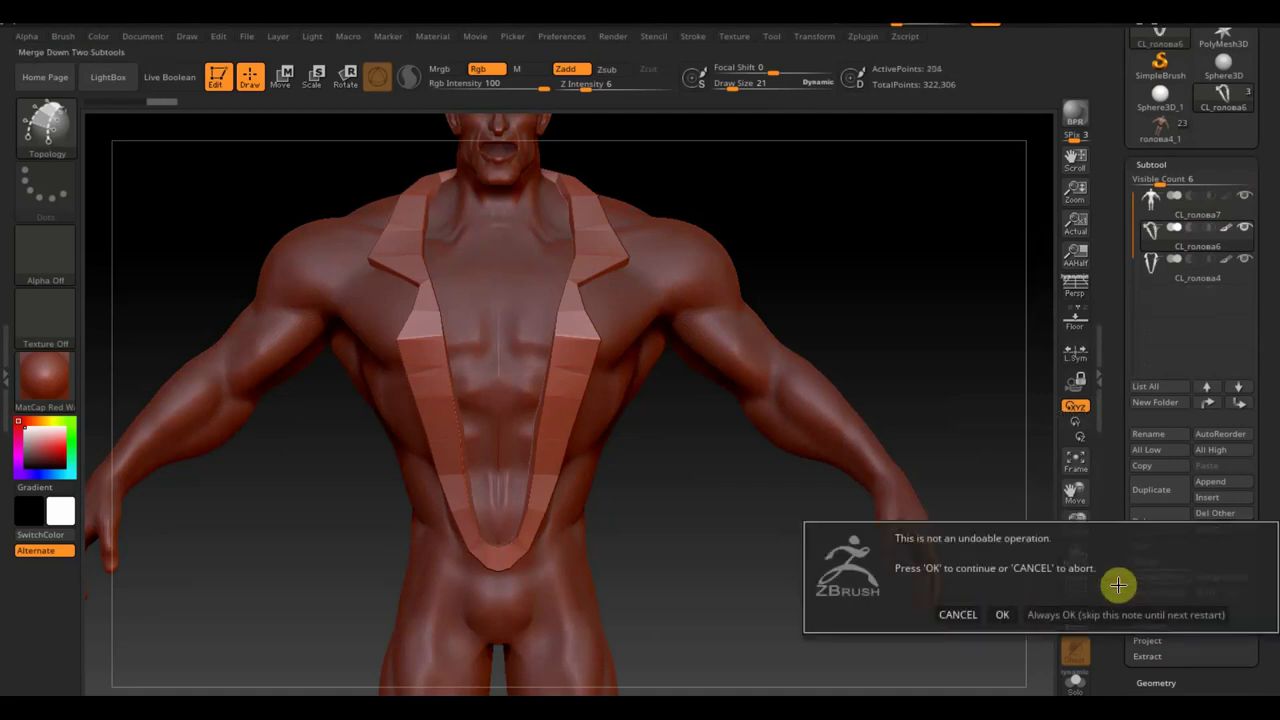
click(1006, 615)
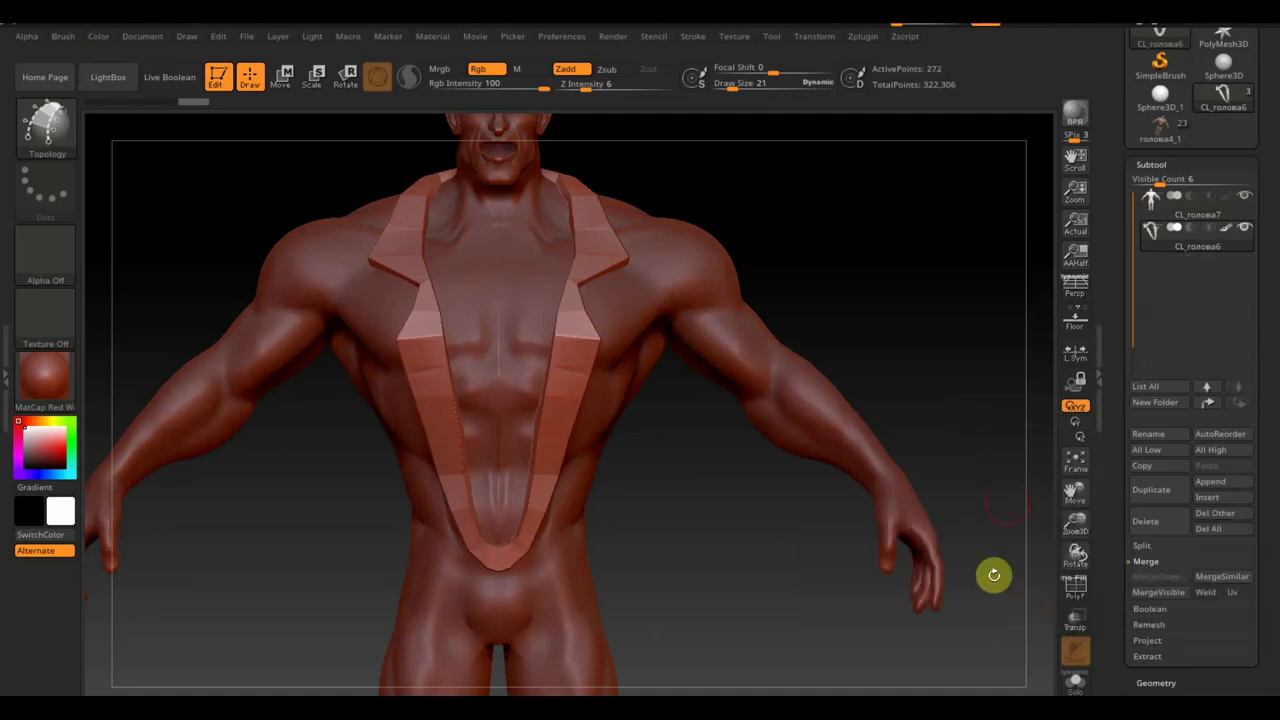
click(1245, 202)
drag(780, 385, 909, 391)
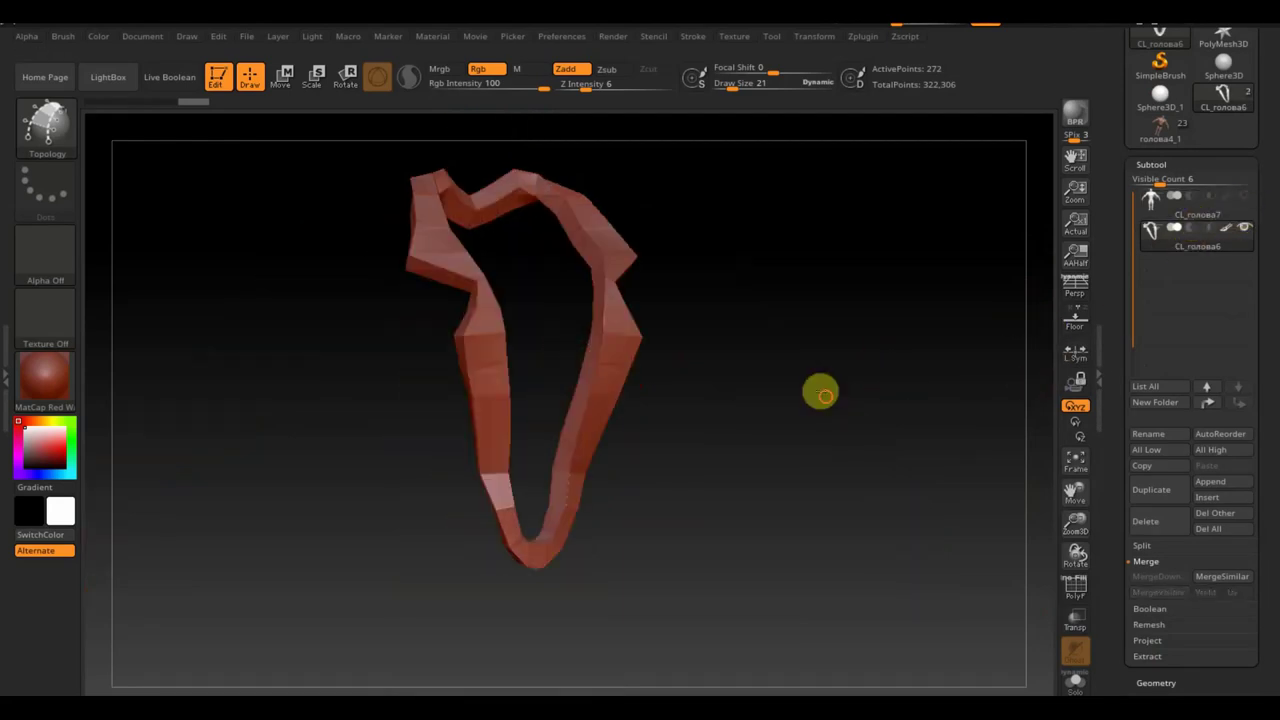
Turn on PolyF to show the lapel's polygon wireframe and orbit toward a front view.
click(1076, 590)
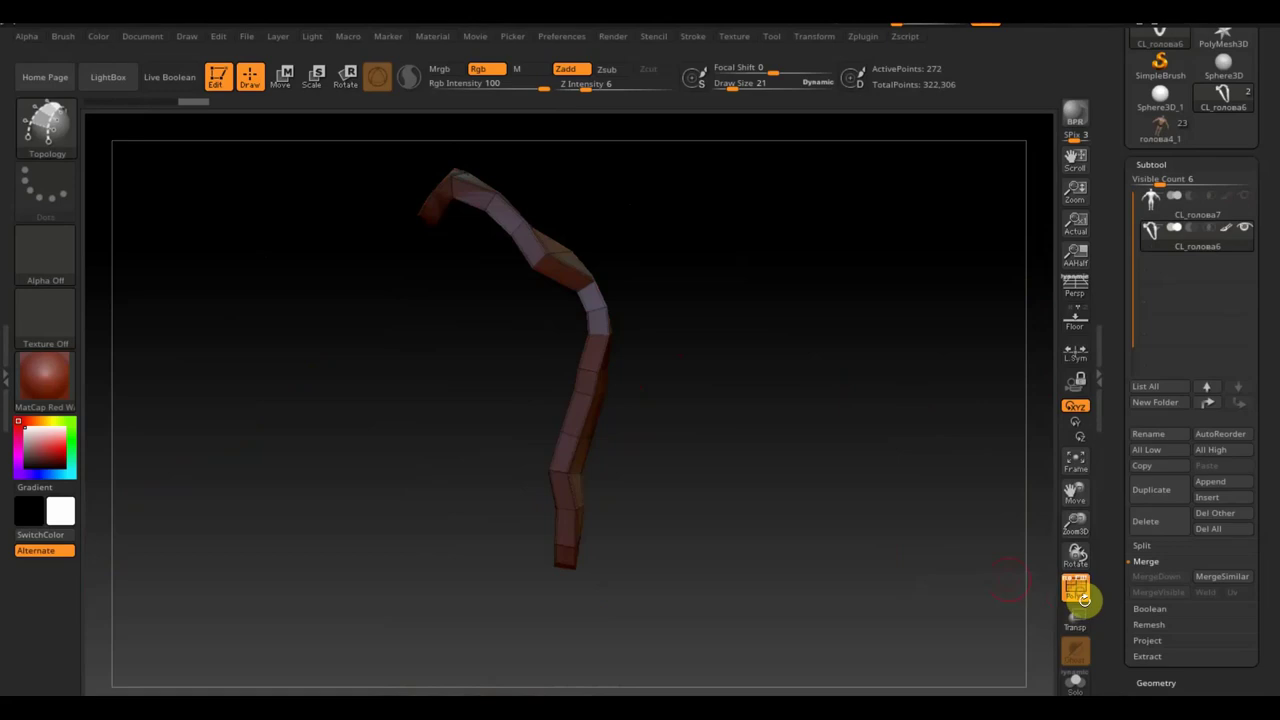
drag(1030, 578, 935, 557)
ctrl+shift+click(614, 360)
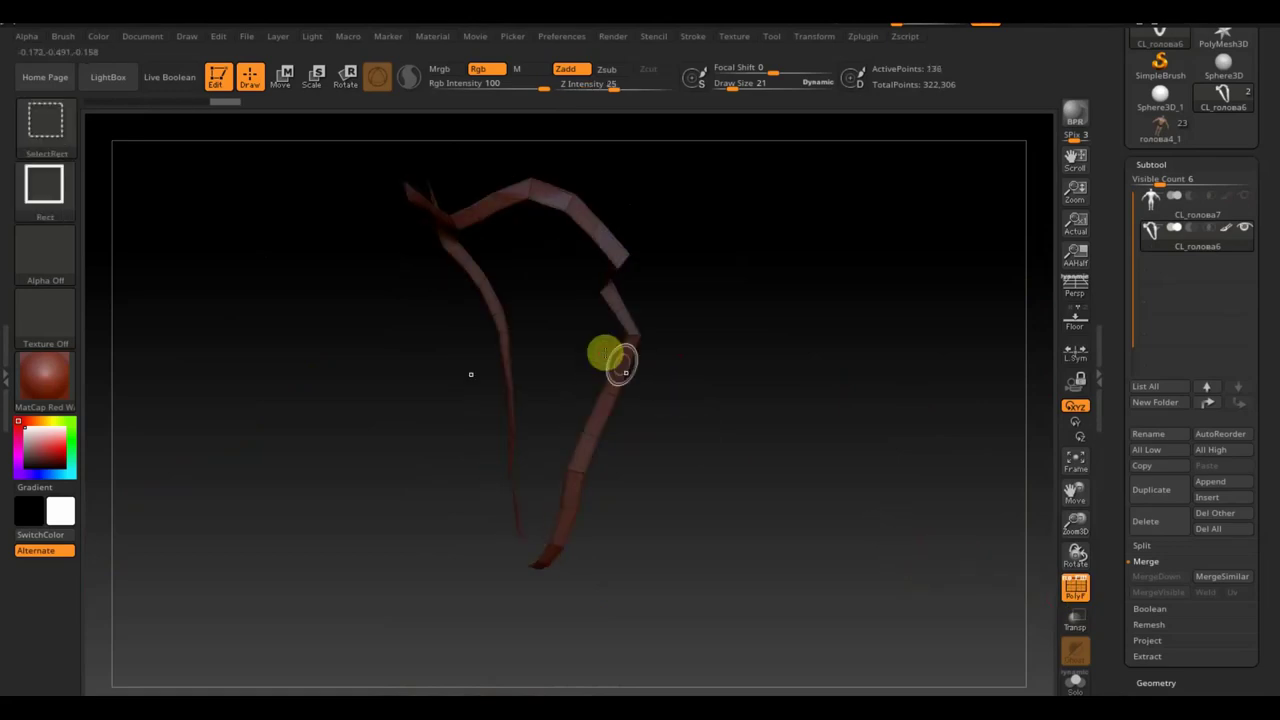
mouse_move(795, 440)
mouse_down()
mouse_move(886, 463)
mouse_move(823, 463)
mouse_move(851, 471)
mouse_move(836, 486)
mouse_up()
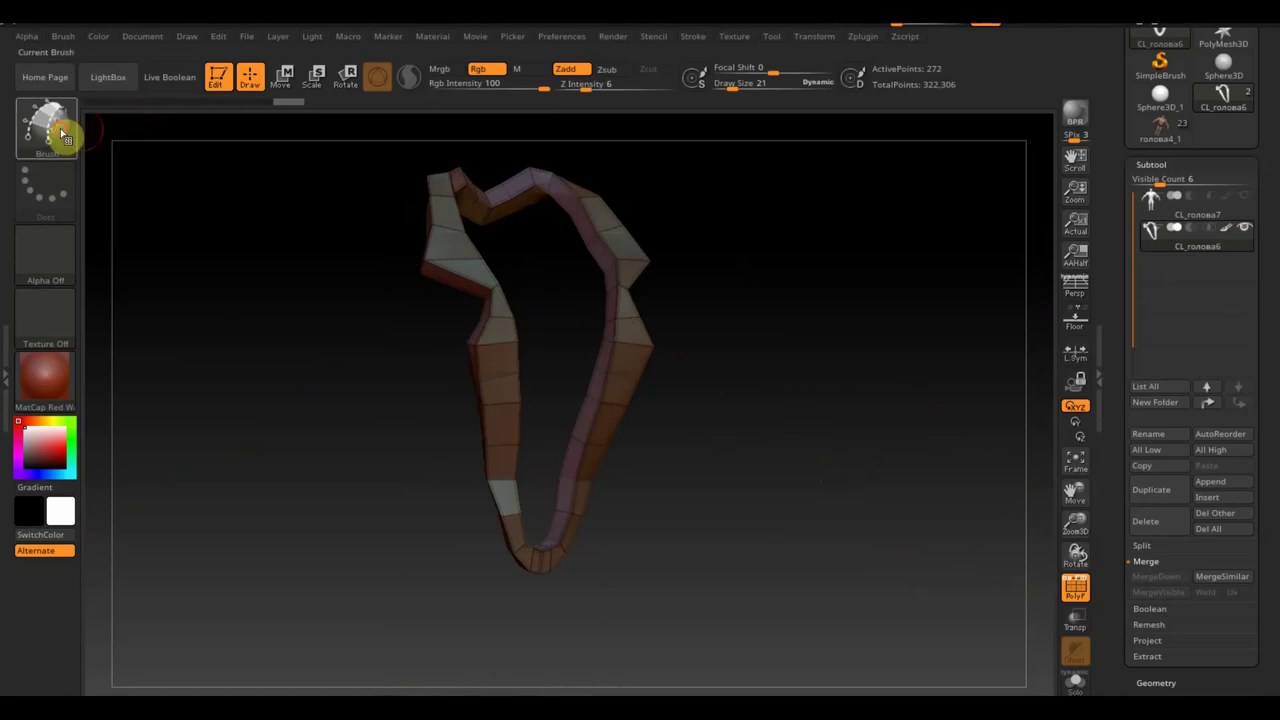
Switch to the ZModeler brush and trial a polygon extrusion on the lapel, then undo it.
click(62, 135)
click(345, 461)
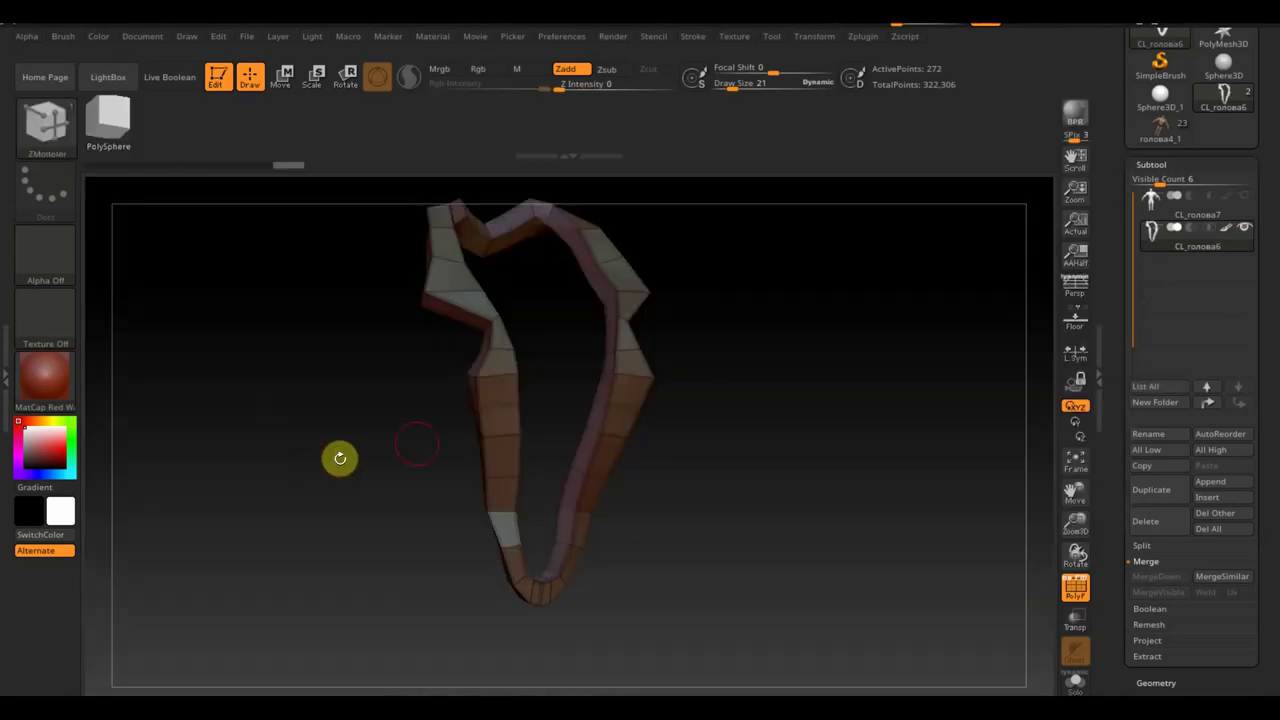
drag(637, 429, 706, 426)
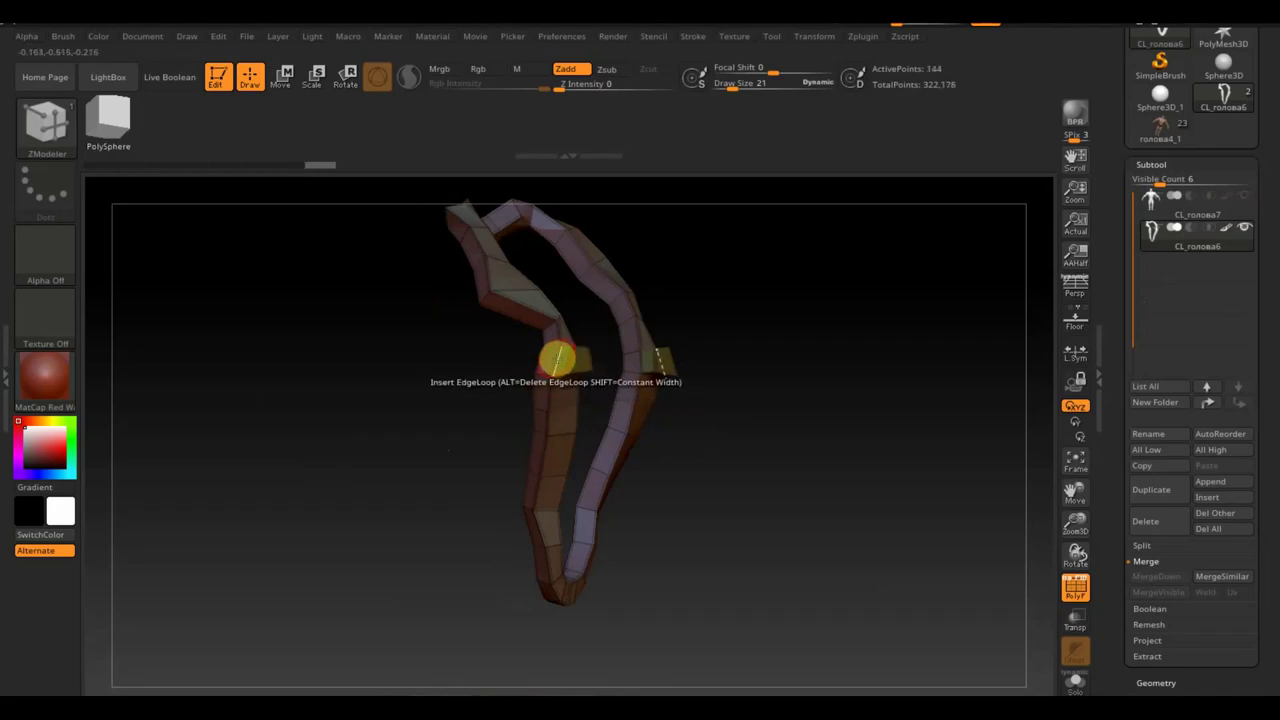
drag(525, 354, 628, 451)
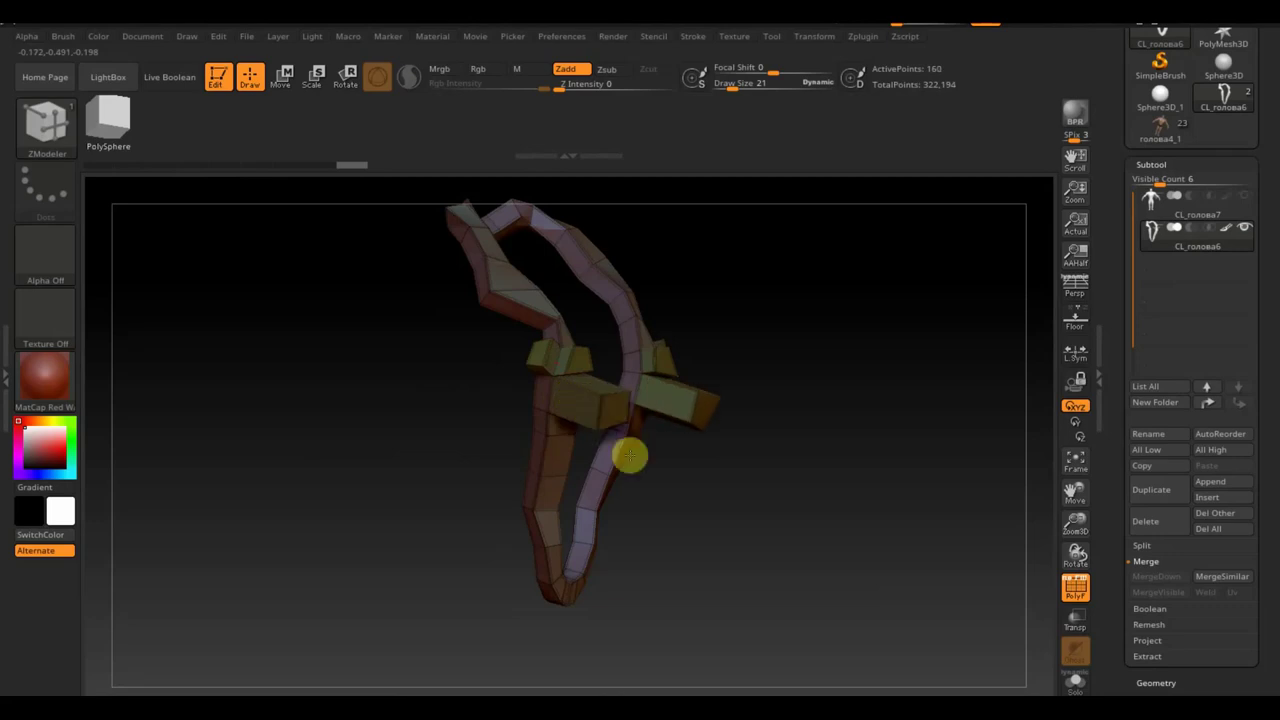
drag(720, 471, 691, 465)
key(ctrl+z)
key(ctrl+z)
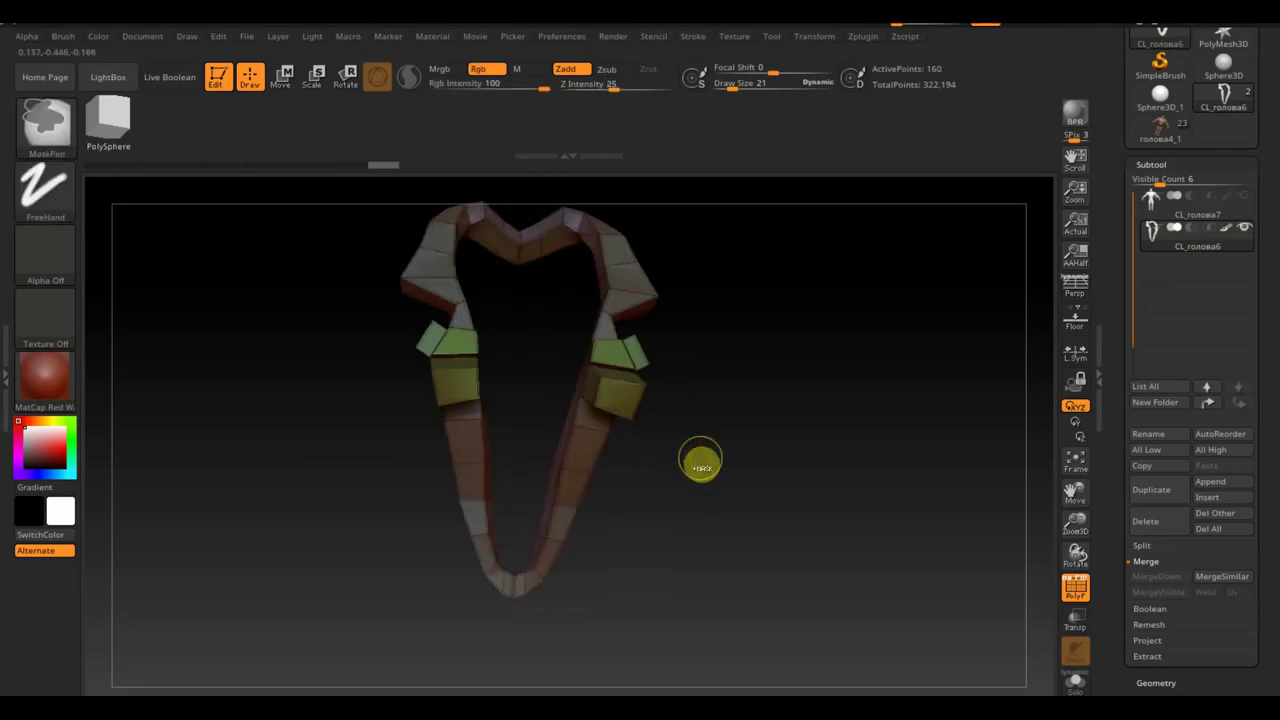
key(ctrl+z)
key(ctrl+z)
key(ctrl+z)
key(ctrl+z)
key(ctrl+z)
key(ctrl+z)
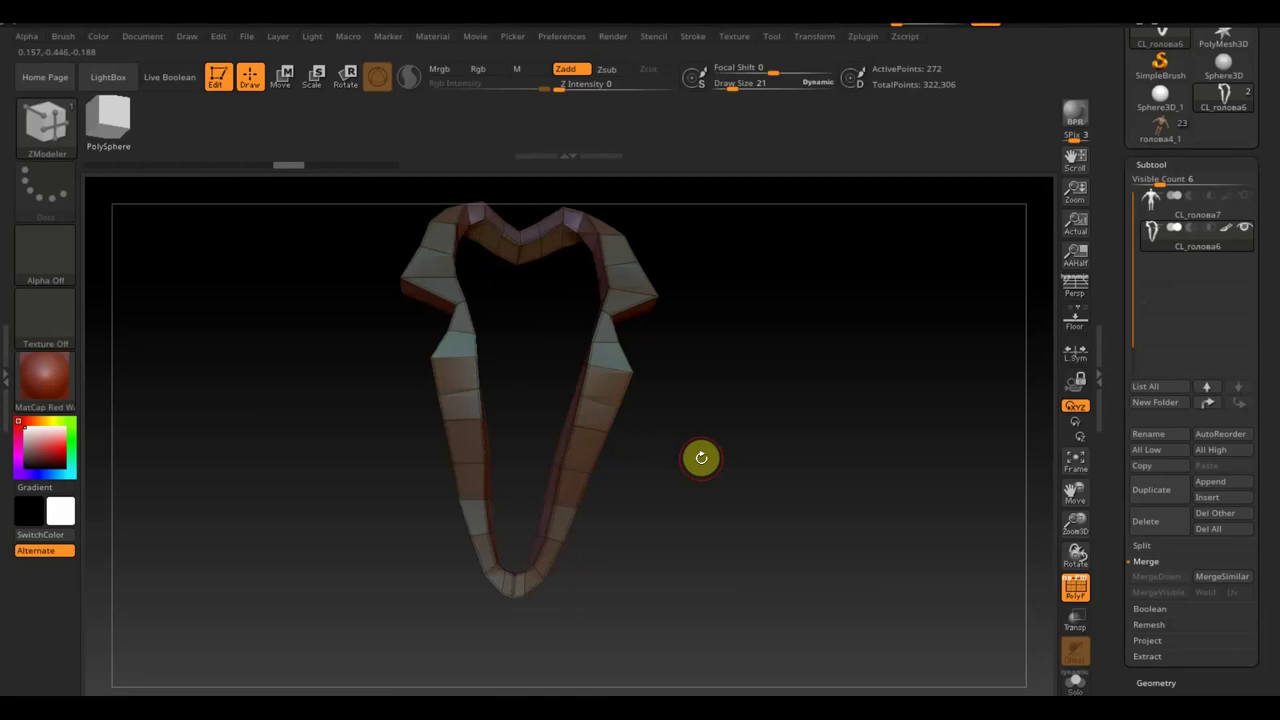
mouse_move(702, 457)
mouse_down()
mouse_move(788, 544)
mouse_move(814, 457)
mouse_up()
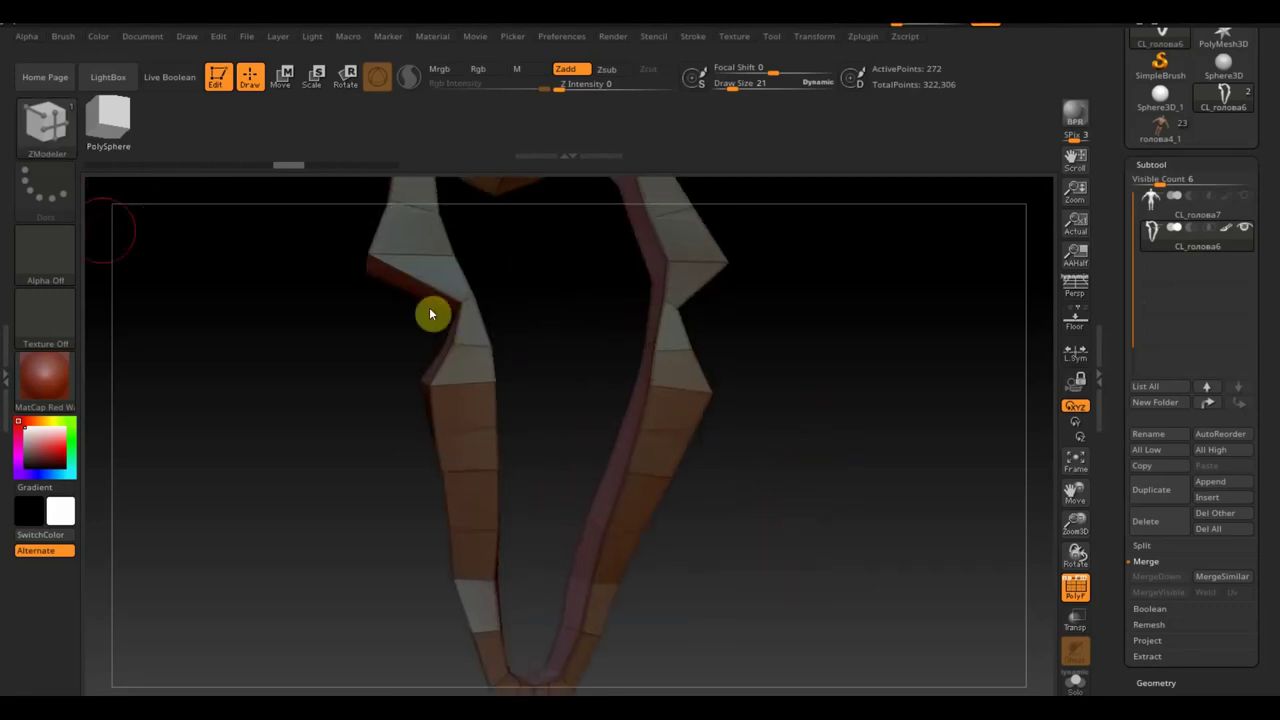
mouse_move(324, 429)
mouse_down()
mouse_move(371, 414)
mouse_move(334, 417)
mouse_up()
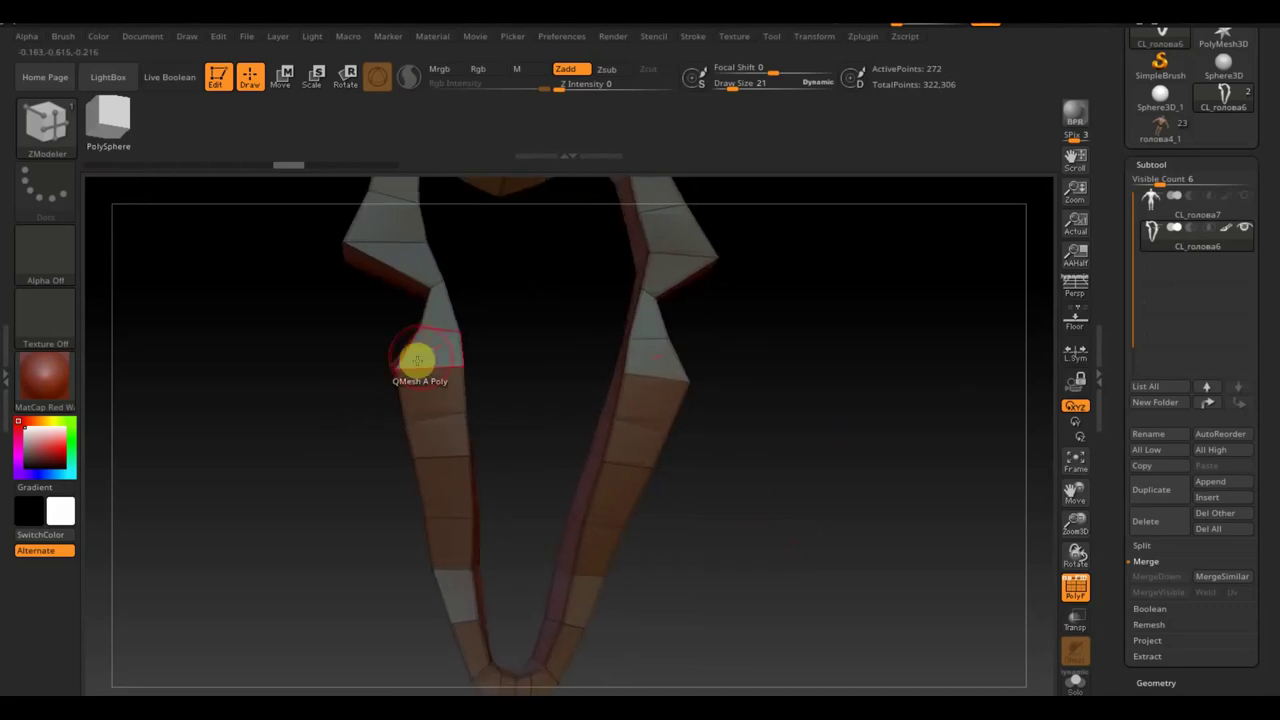
key(ctrl+z)
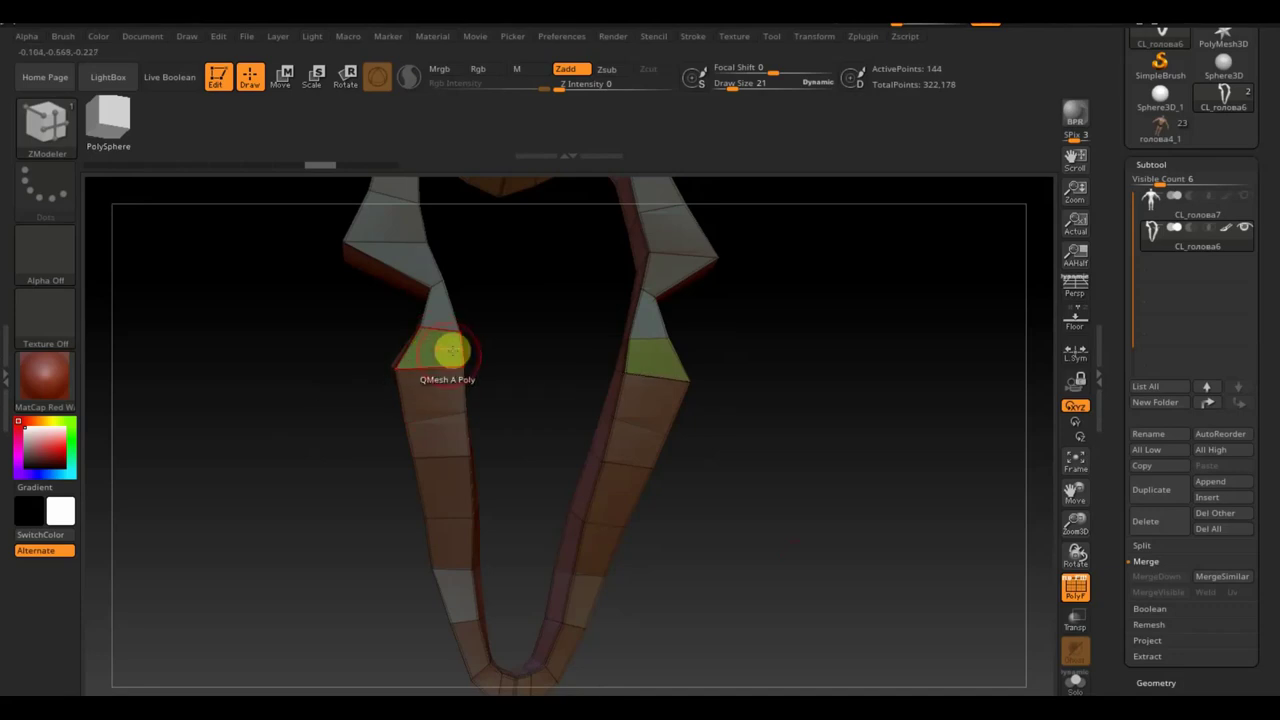
key(ctrl+shift+z)
Try a QMesh extrusion and two inserted edge loops on the left strip, then undo them.
right_click(515, 393)
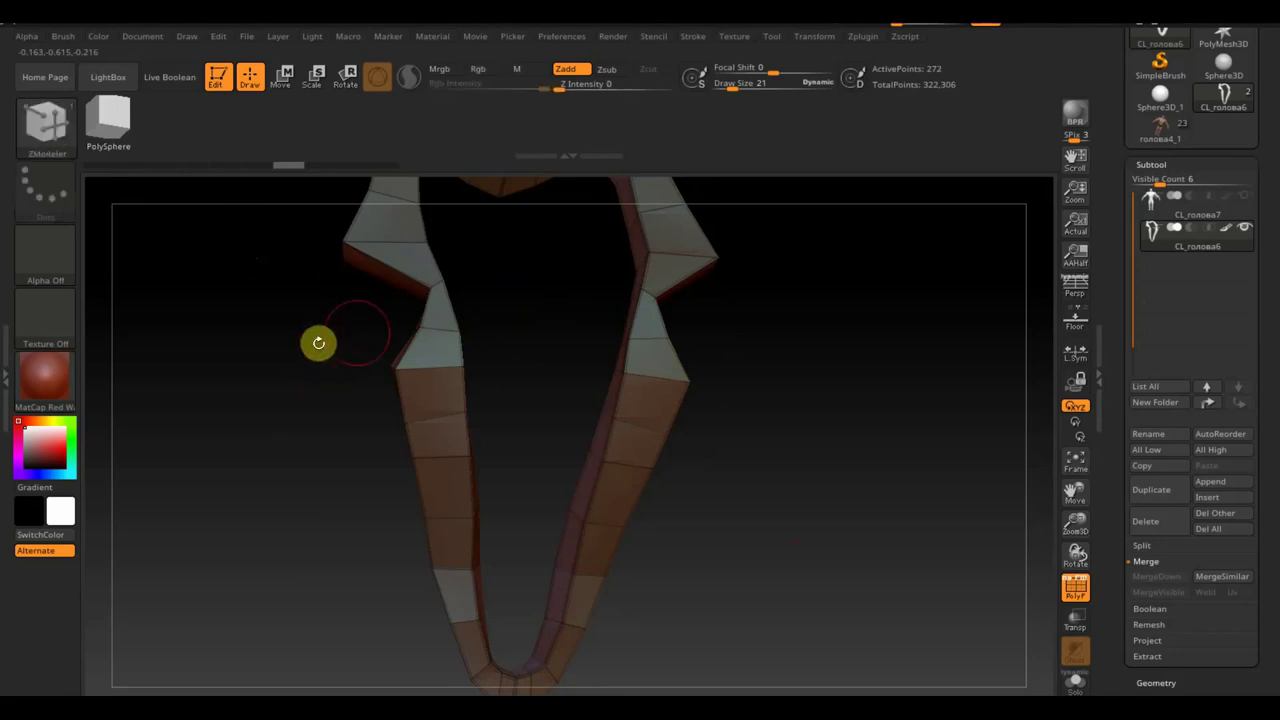
click(430, 345)
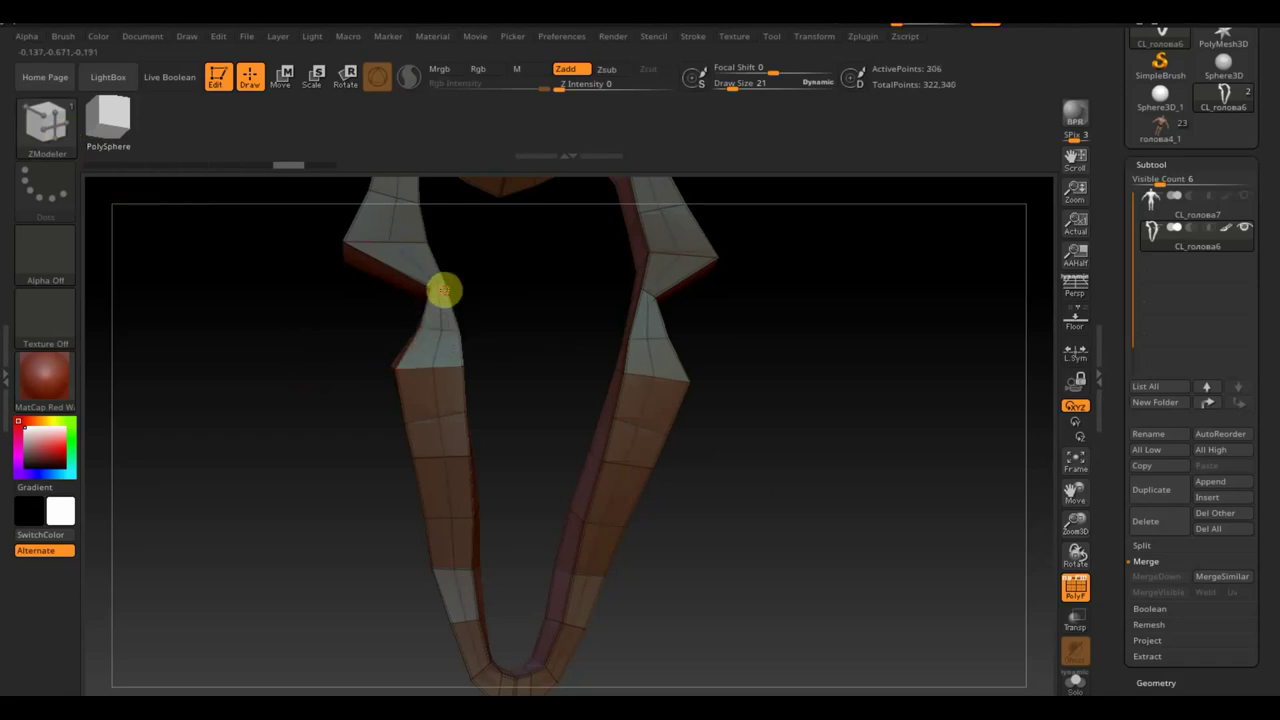
drag(518, 367, 531, 409)
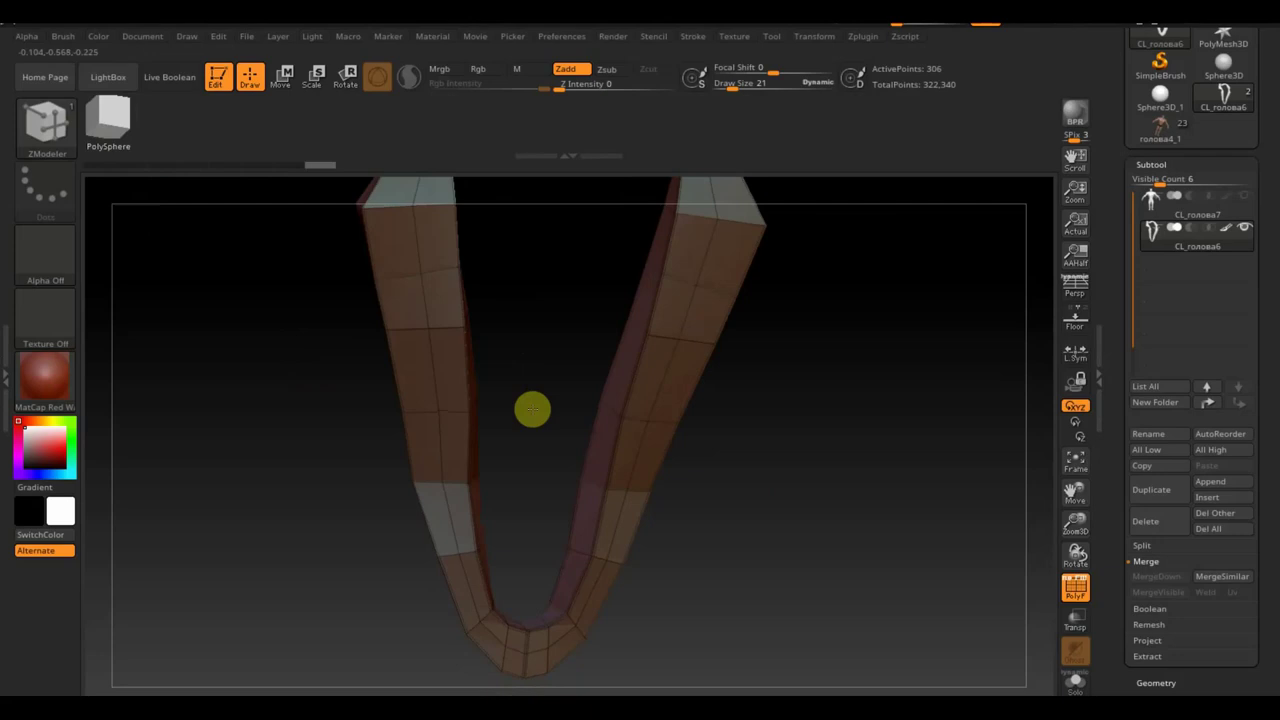
click(446, 323)
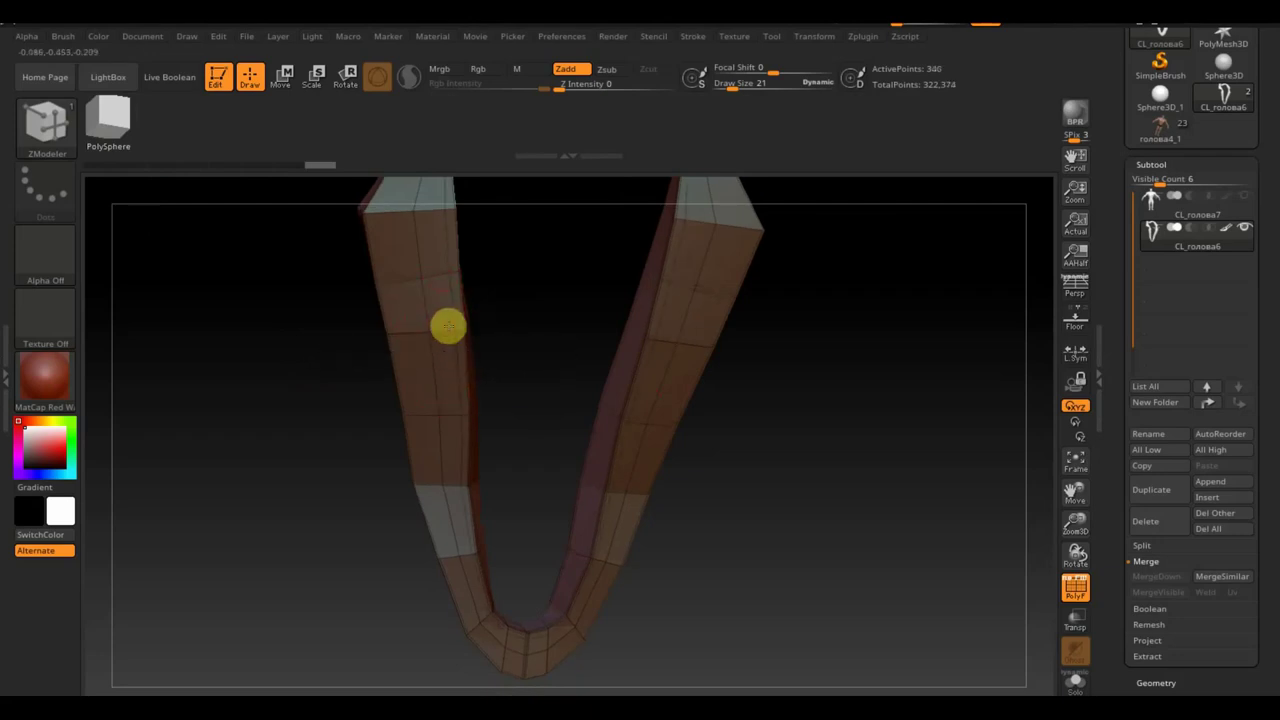
click(409, 331)
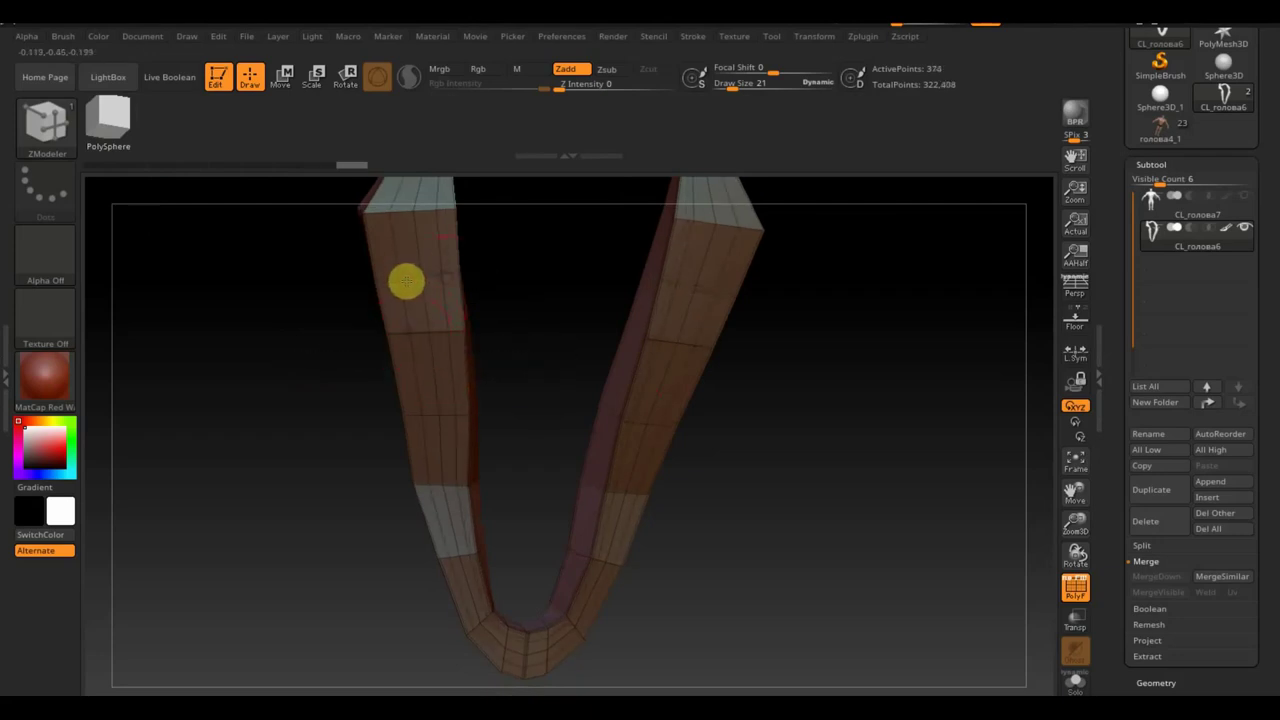
key(ctrl+z)
key(ctrl+z)
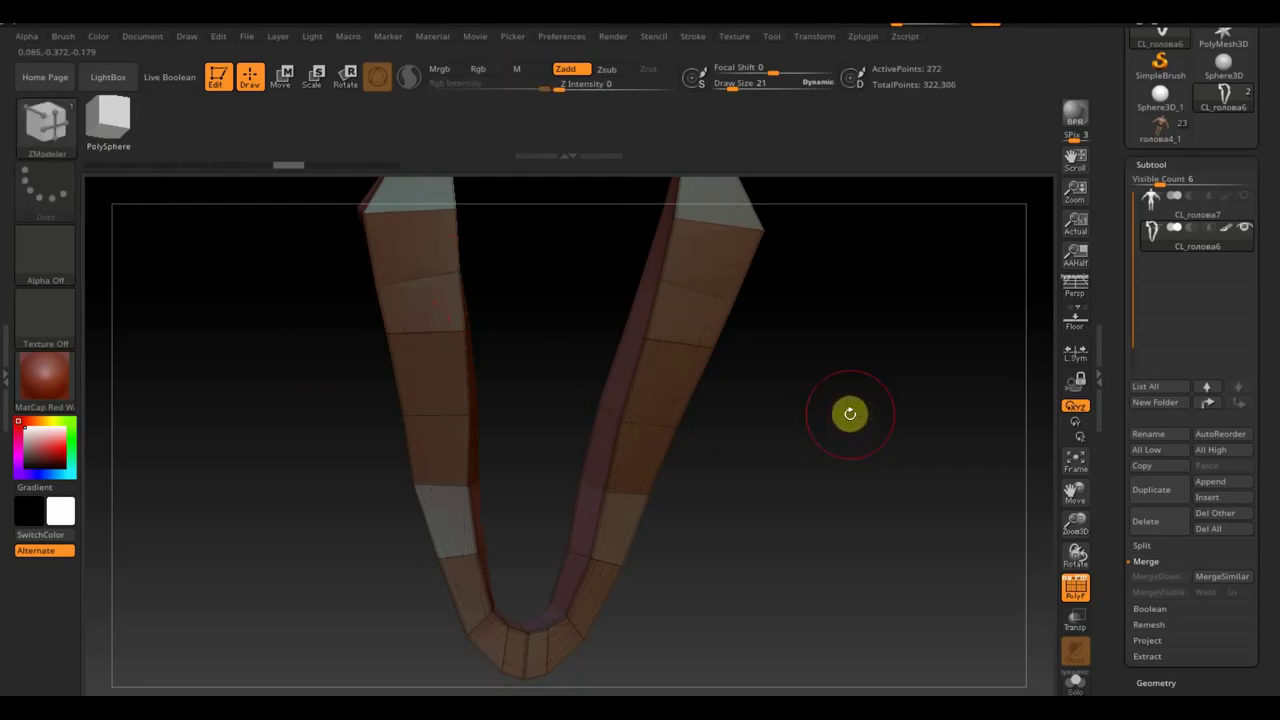
drag(850, 413, 869, 420)
mouse_move(863, 483)
mouse_down()
mouse_move(848, 426)
mouse_move(788, 469)
mouse_move(832, 421)
mouse_up()
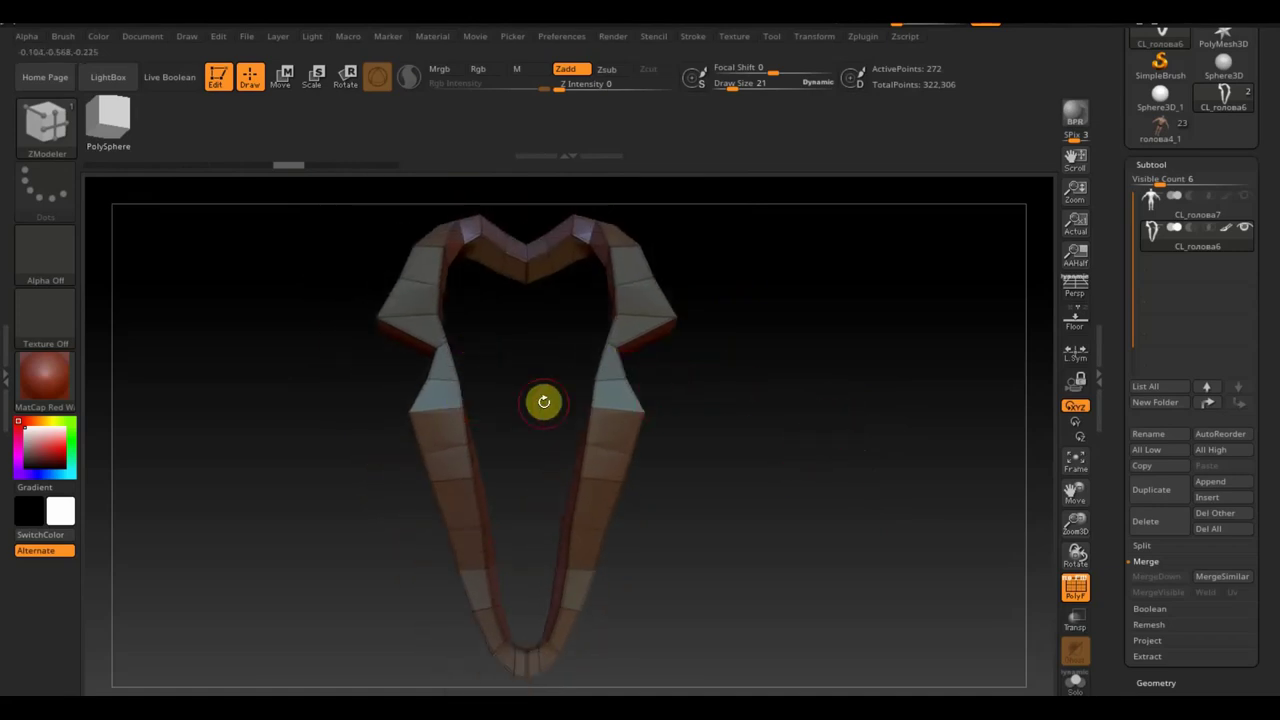
Switch to the Standard brush and bring up the lapel's Tool > Geometry settings.
click(55, 147)
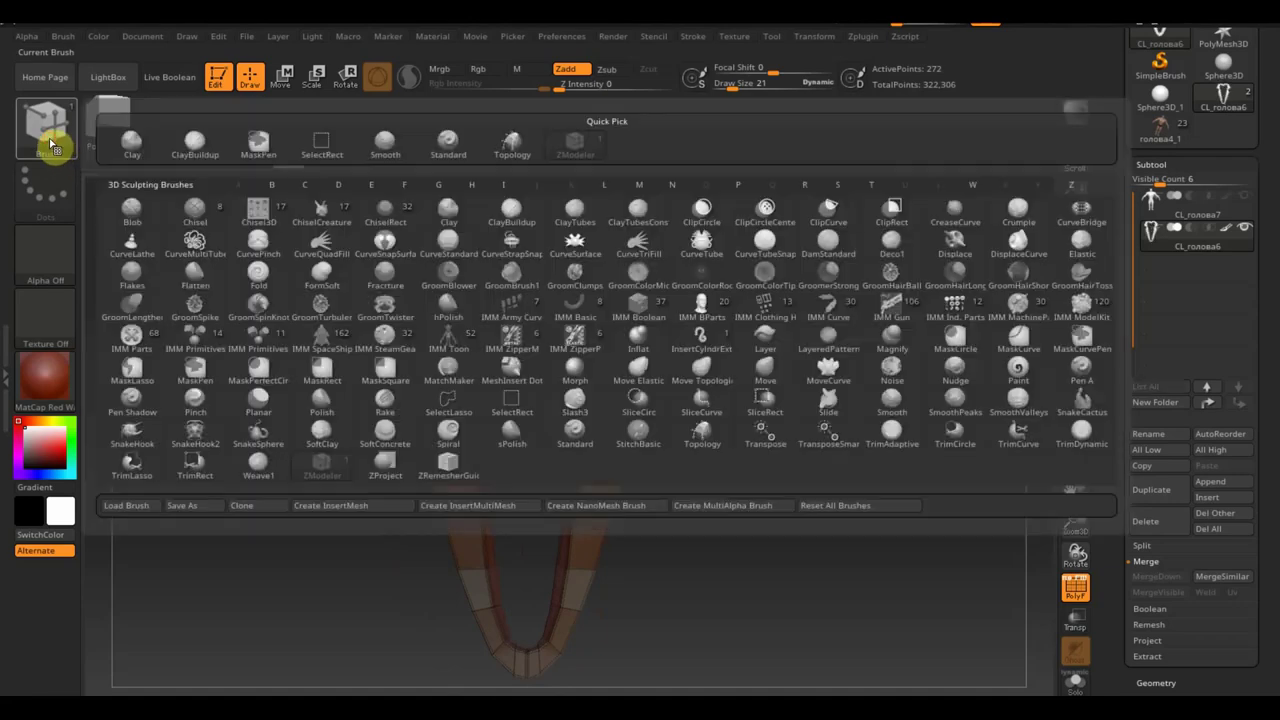
click(452, 148)
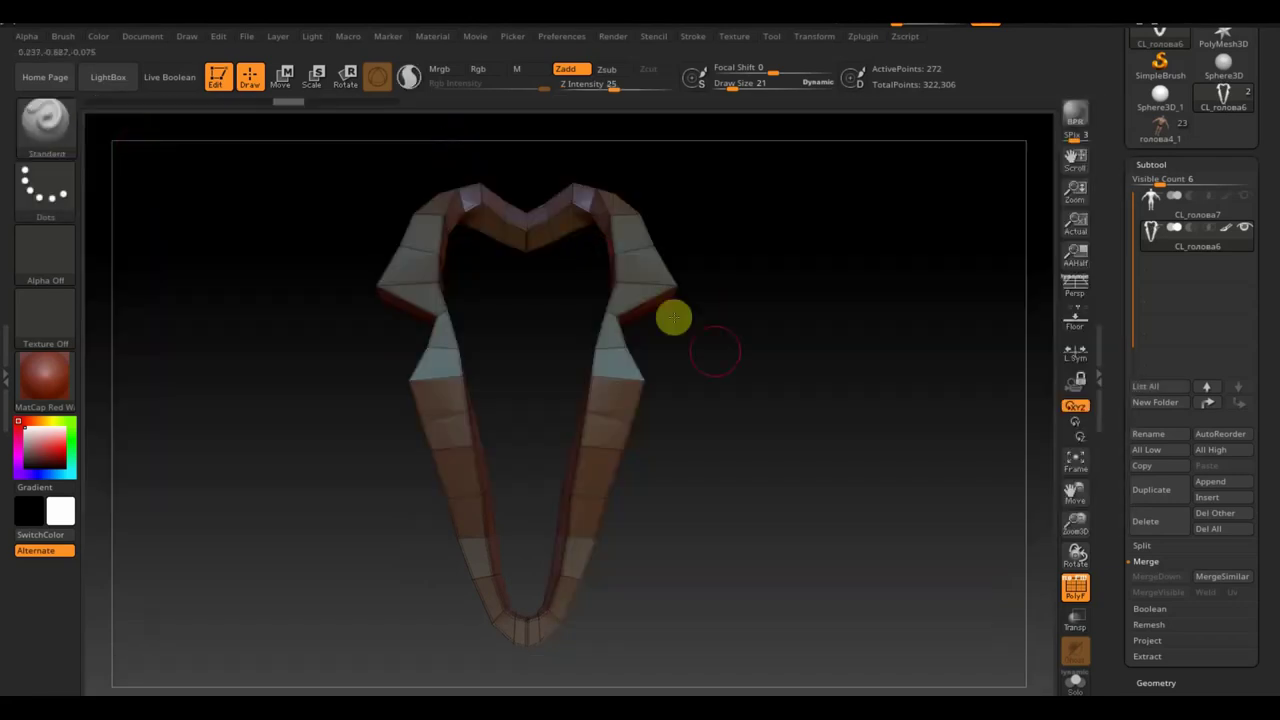
drag(721, 353, 786, 376)
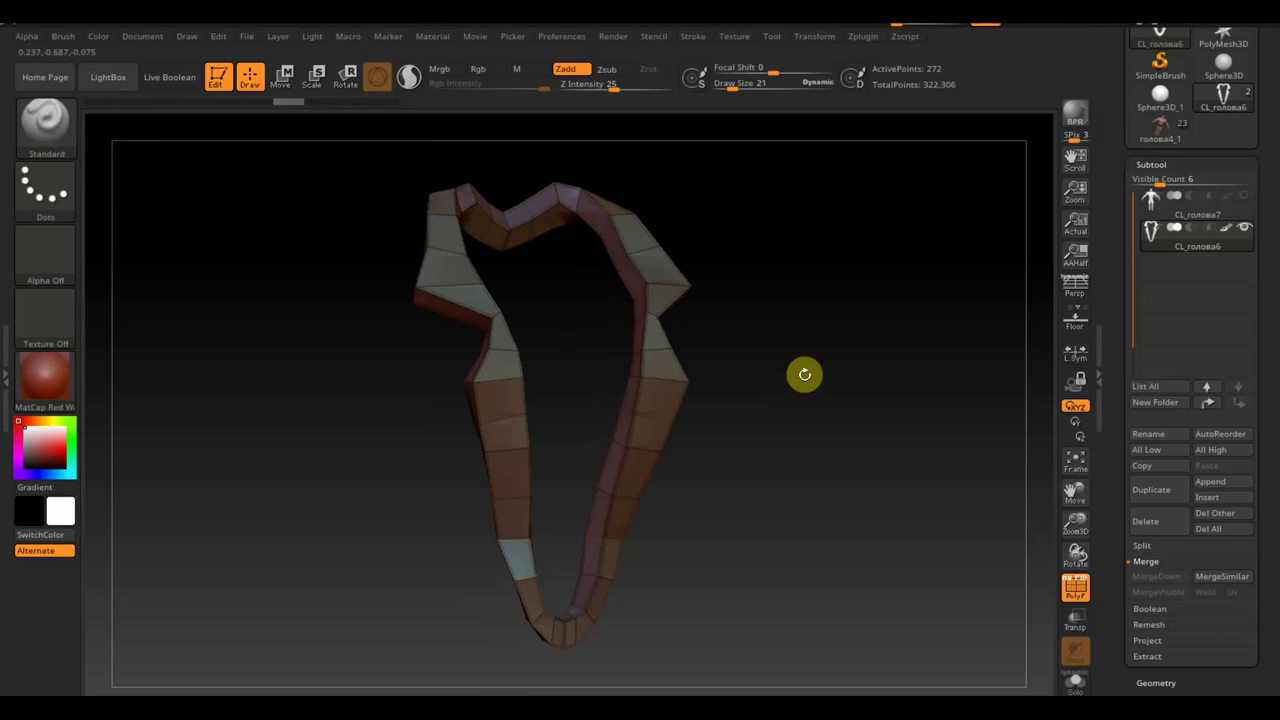
click(1158, 682)
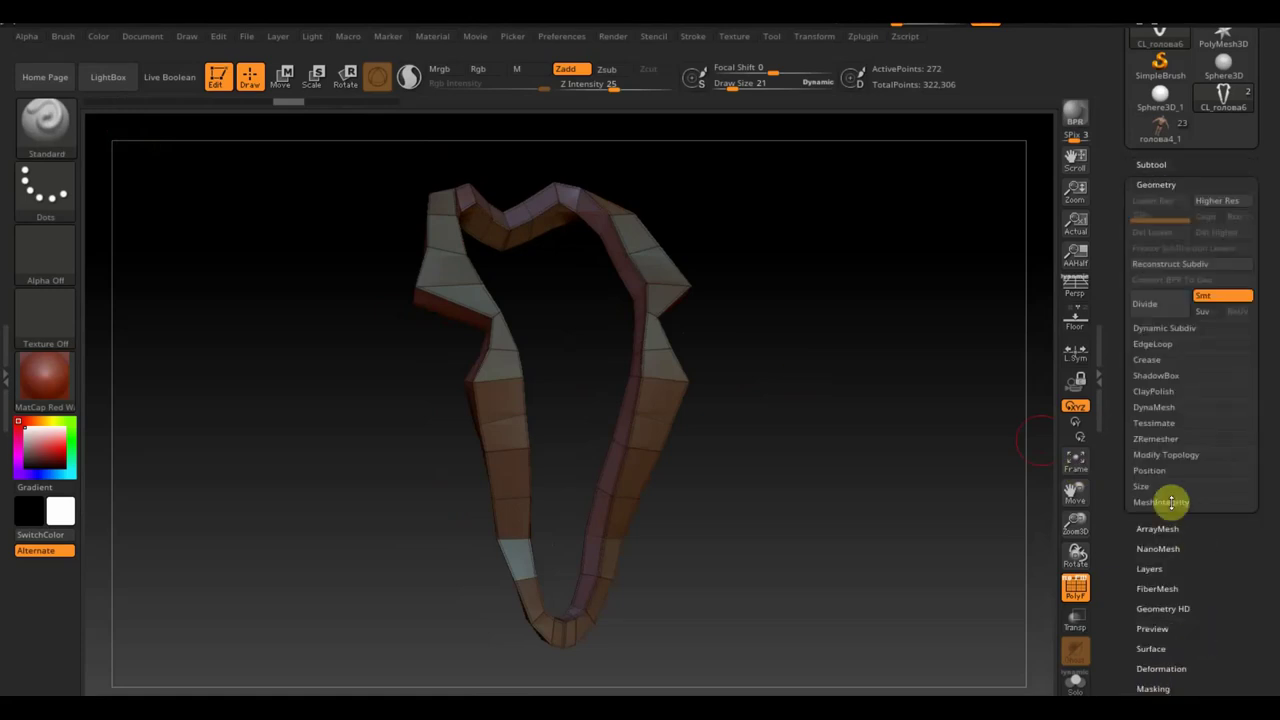
Run ZRemesher with a set target polygon count, rebuilding the strip as a 6,261-point quad mesh.
click(1170, 440)
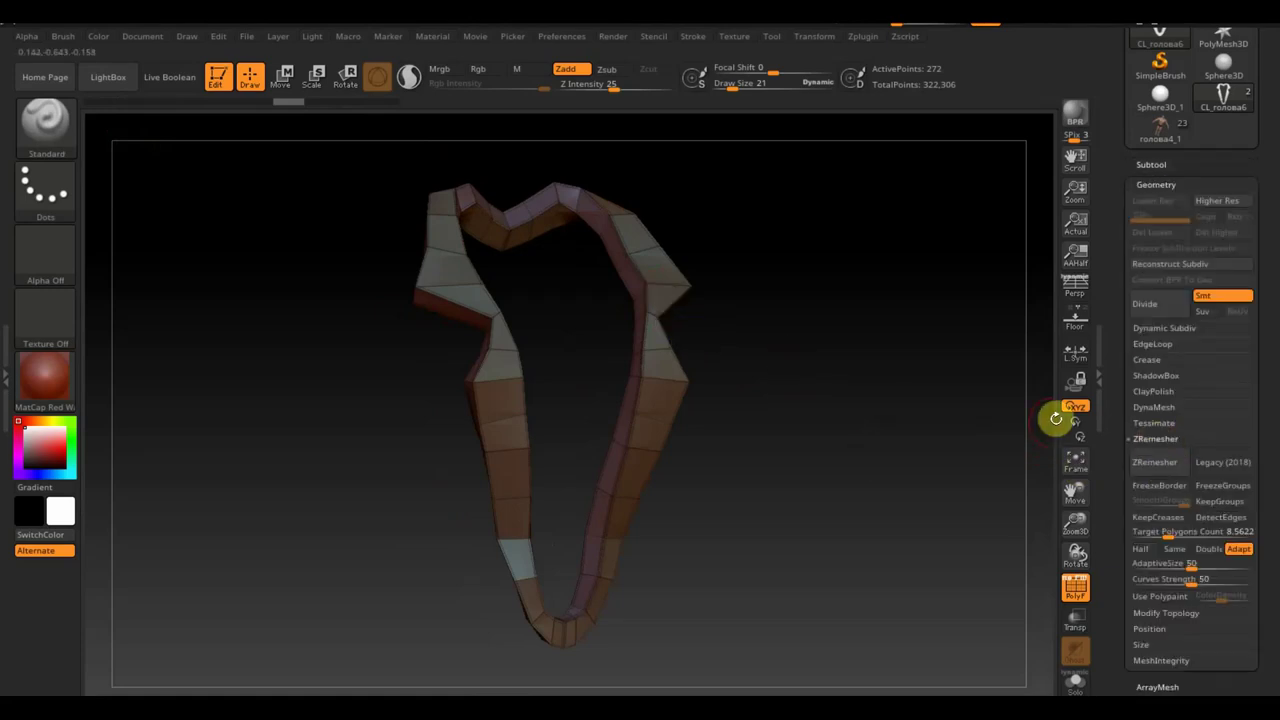
click(1158, 532)
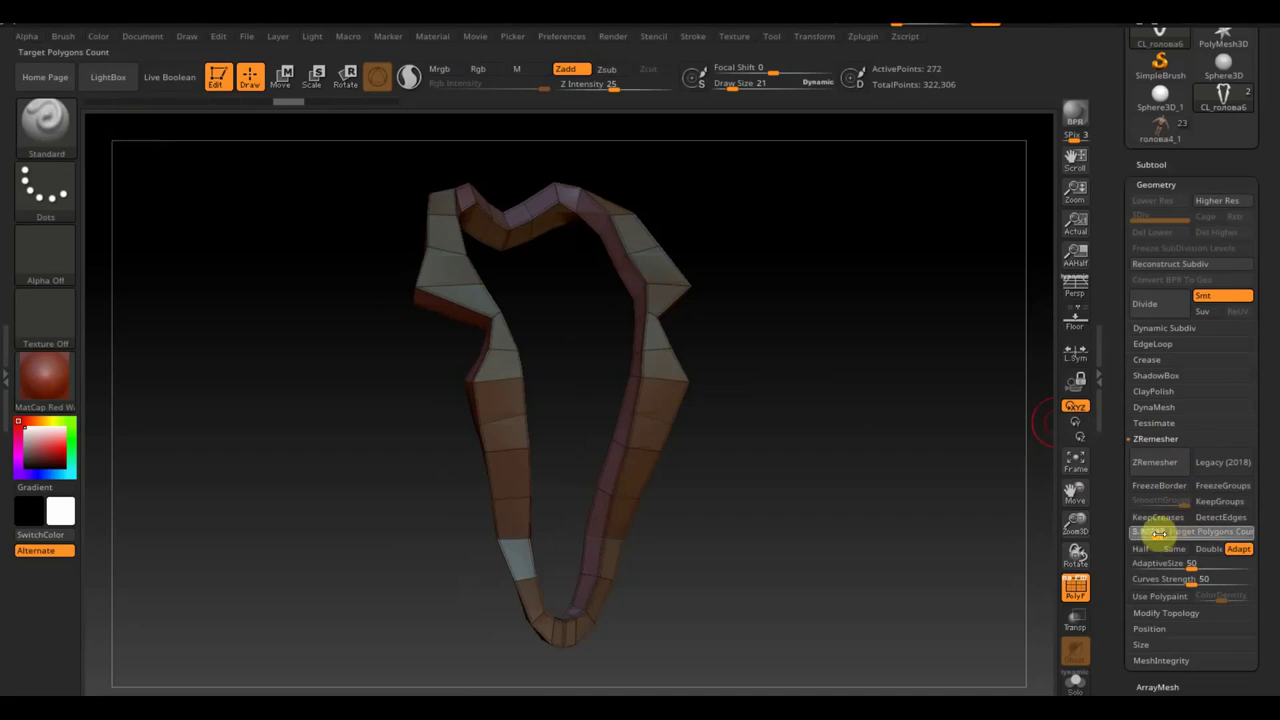
click(1162, 466)
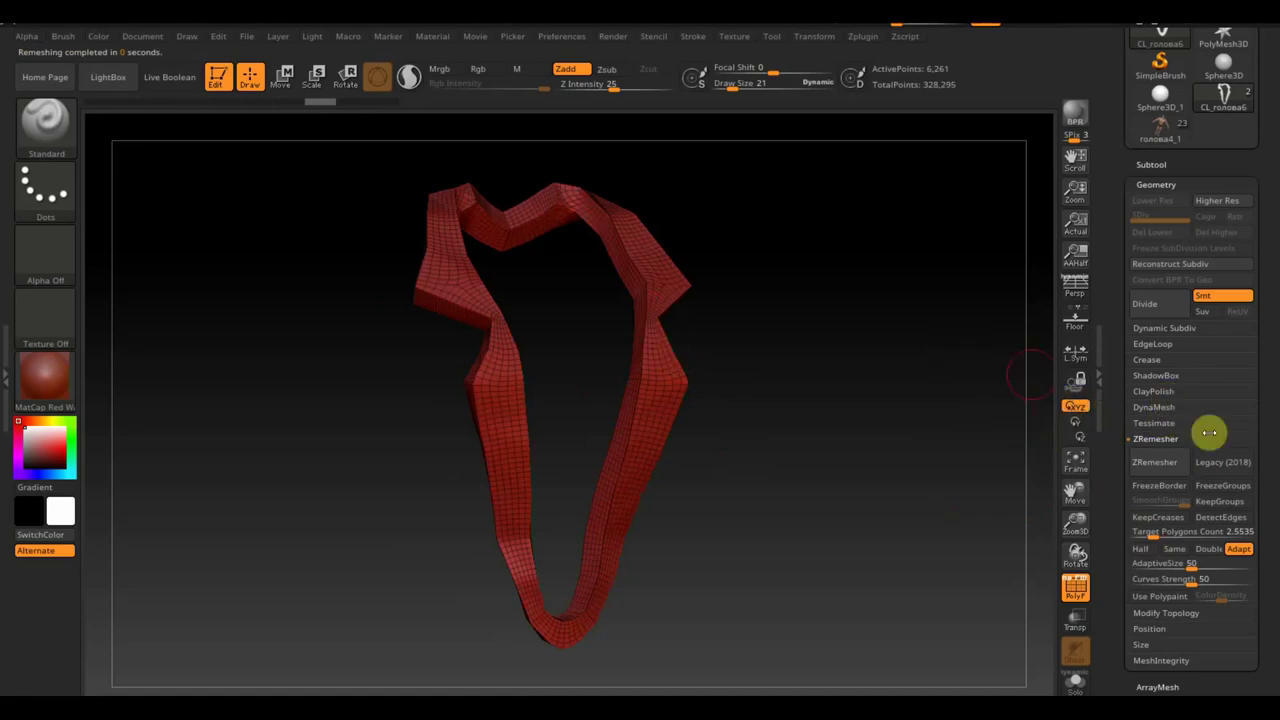
click(1160, 408)
key(ctrl)
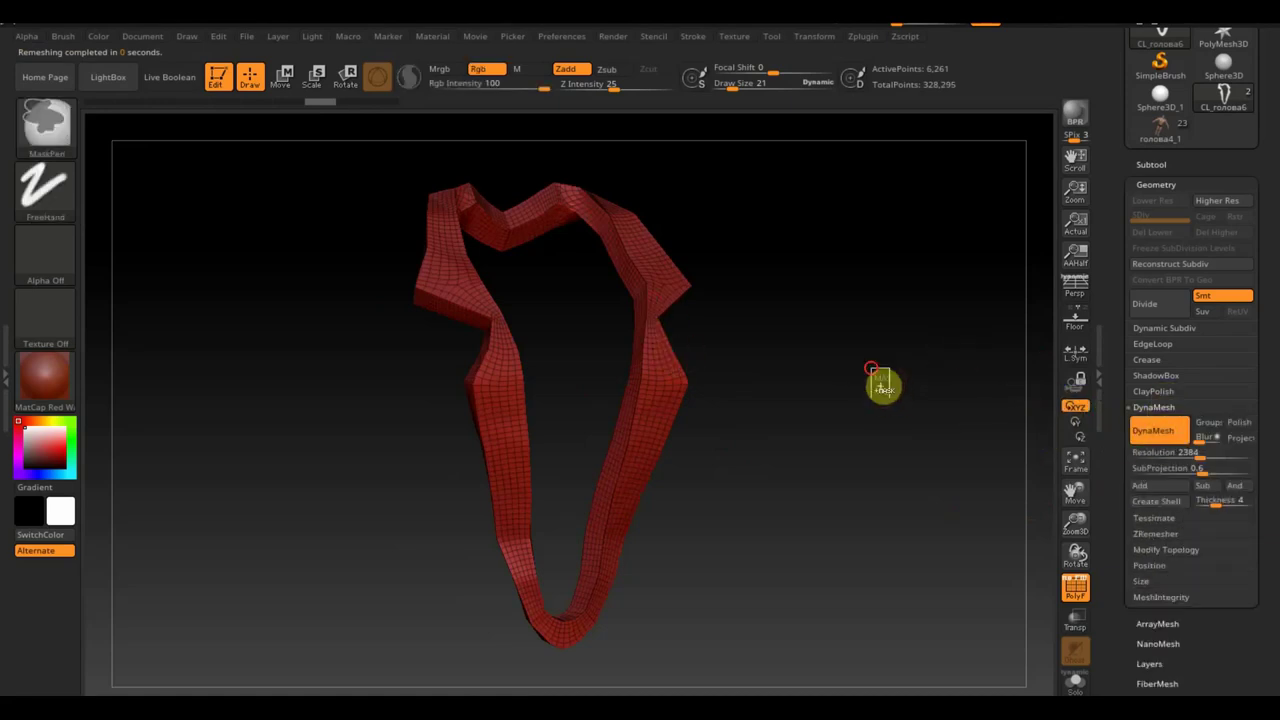
ctrl+click(910, 481)
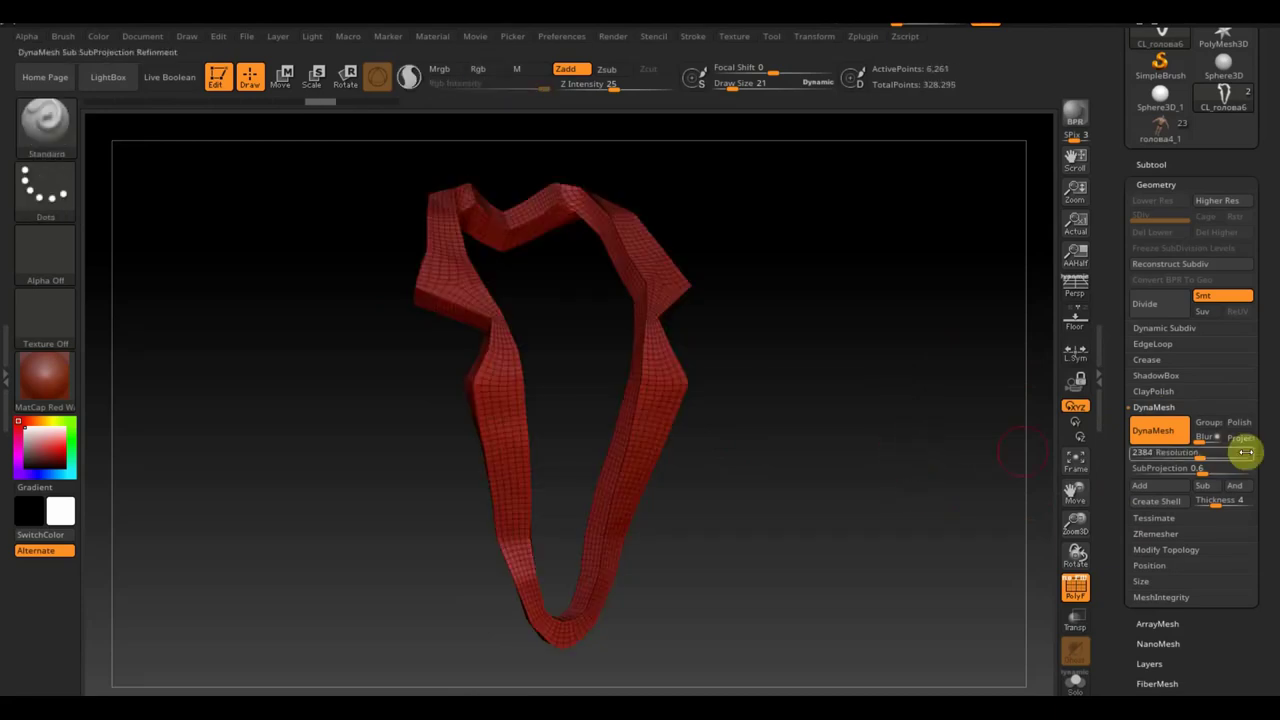
drag(1200, 452, 1183, 457)
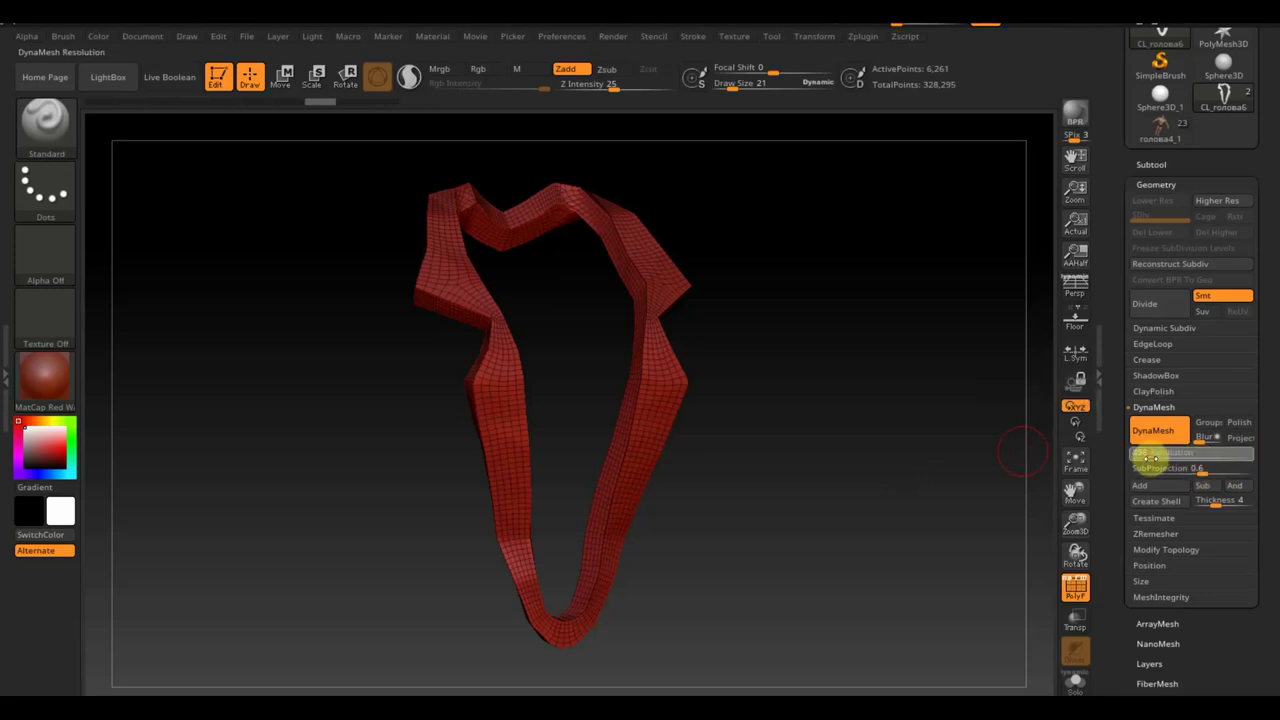
ctrl+click(880, 480)
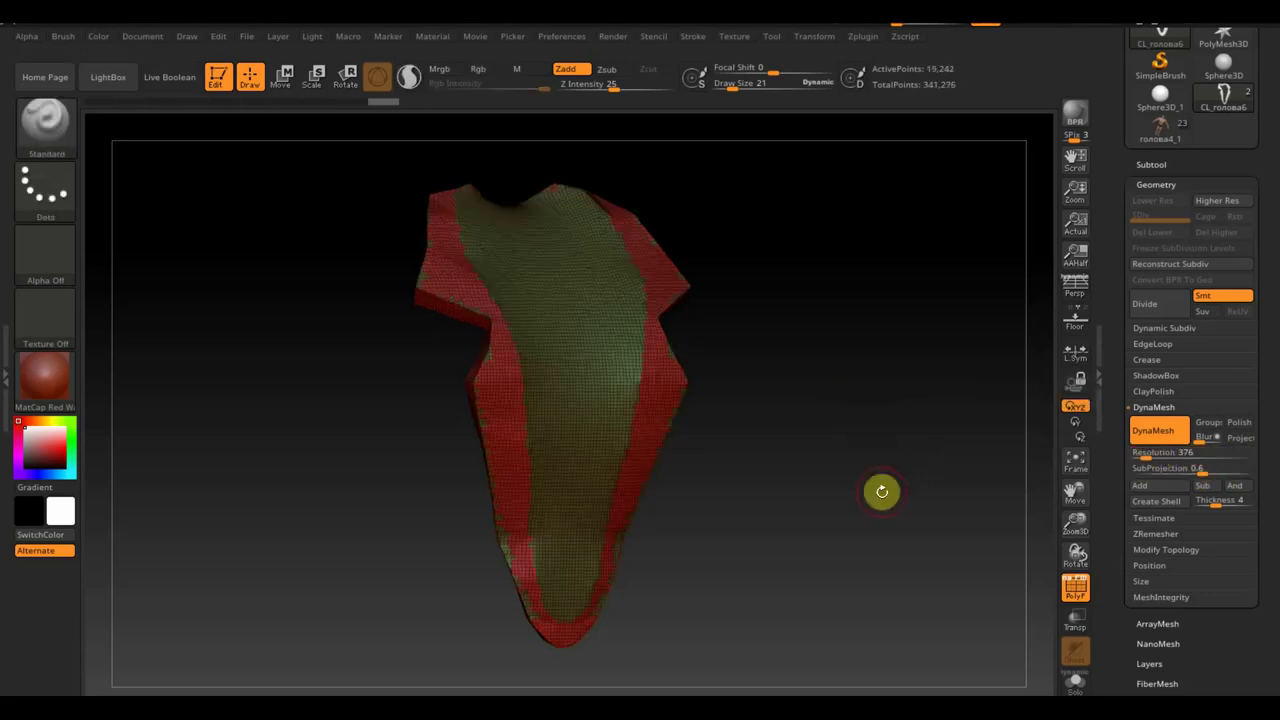
shift+drag(780, 395, 812, 383)
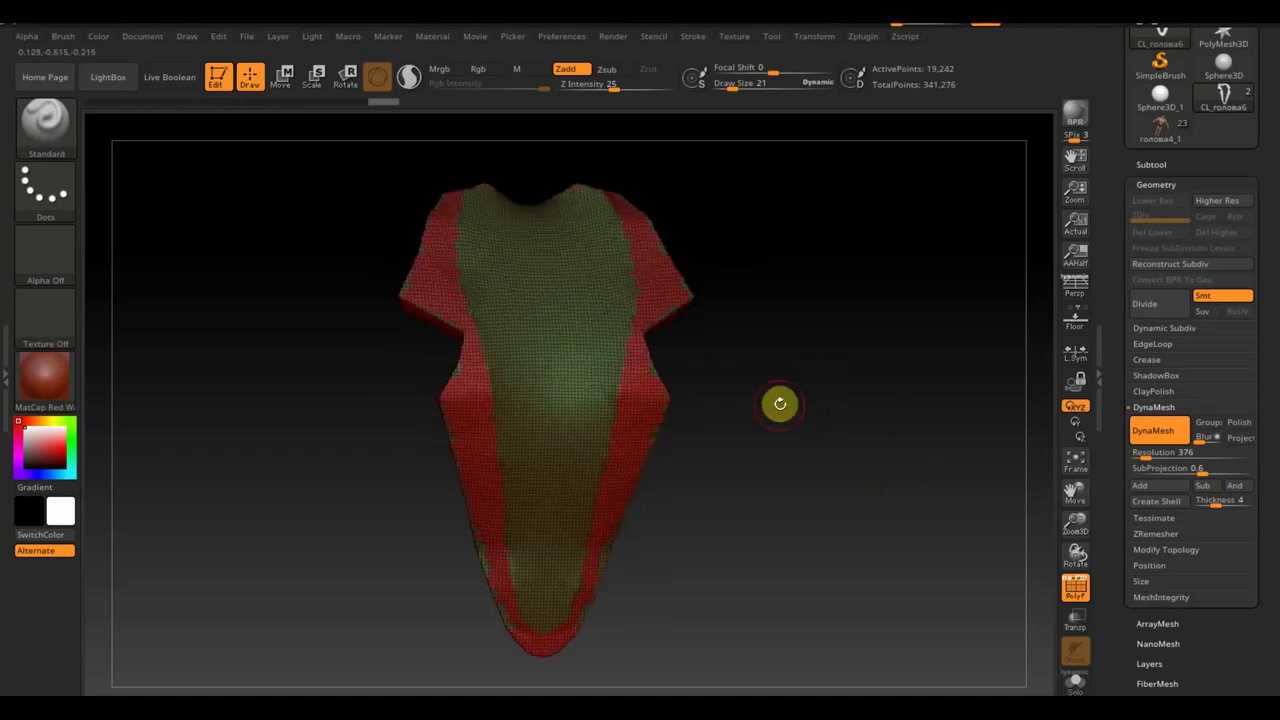
mouse_move(779, 376)
shift+mouse_down()
mouse_move(669, 314)
mouse_move(800, 347)
shift+mouse_up()
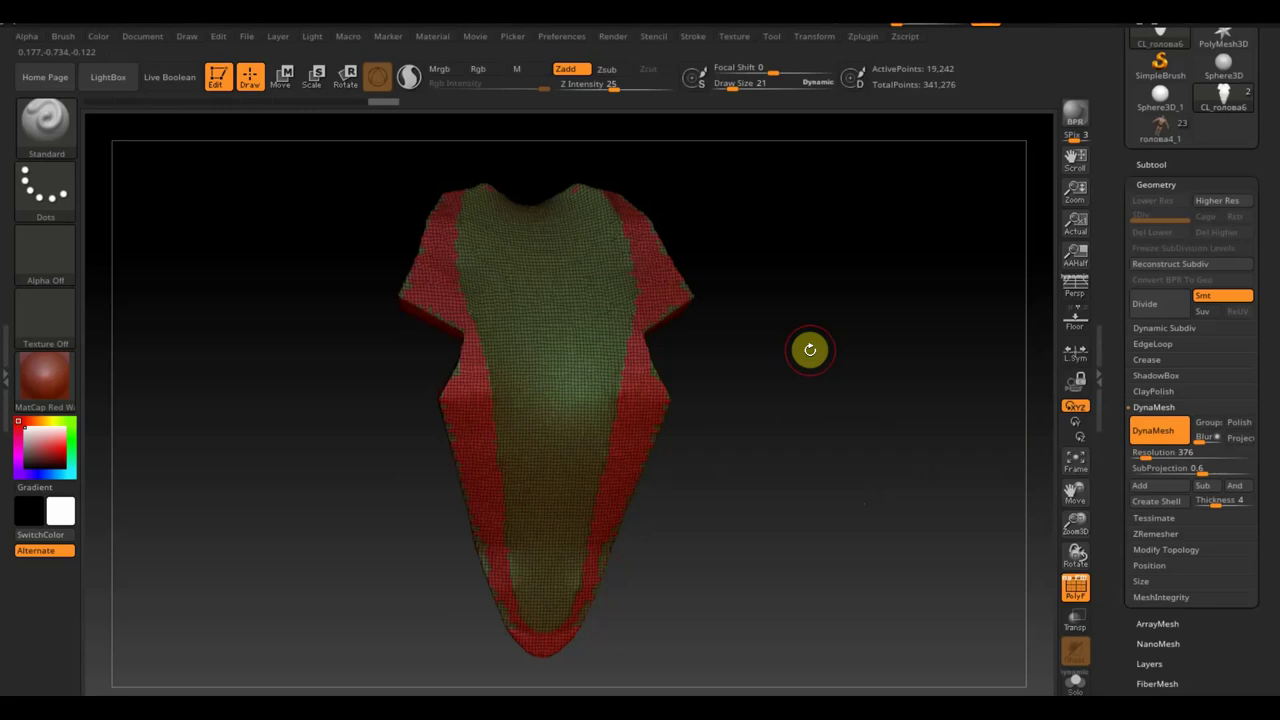
ctrl+shift+click(810, 349)
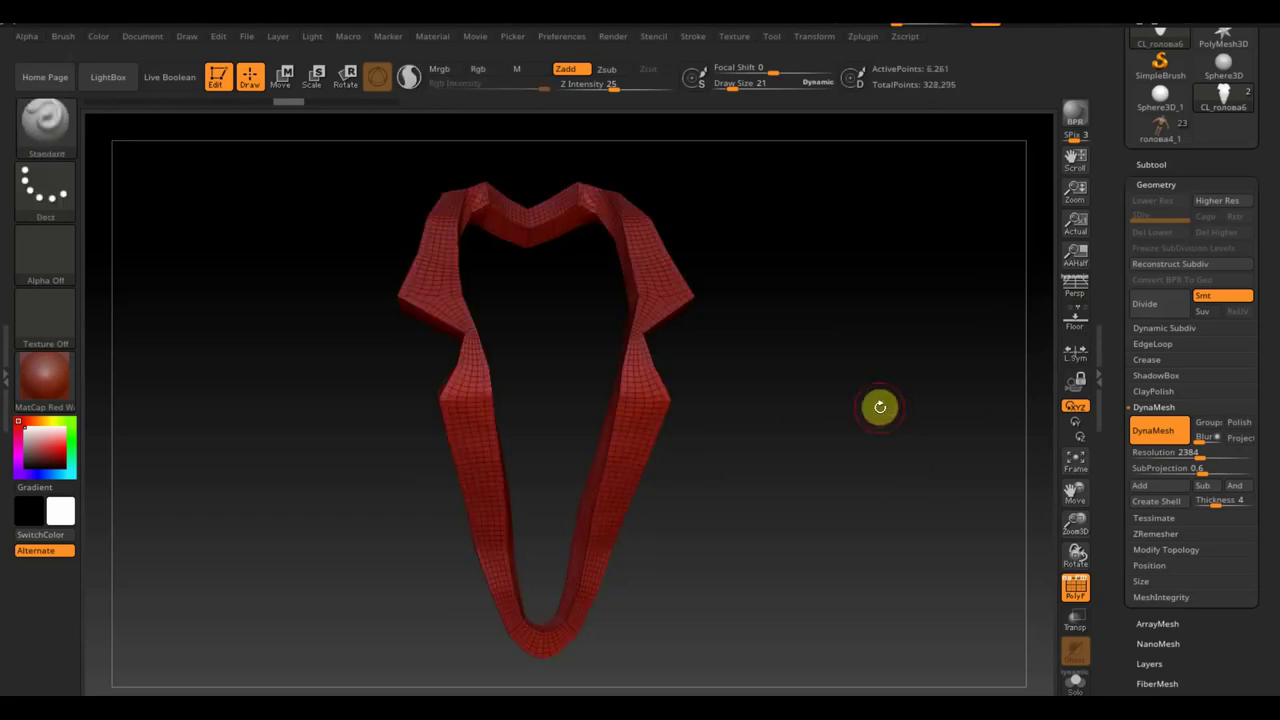
Enable Ignore Groups under EdgeLoop, trial Panel Loops with a Ctrl+D smoothed preview, then undo.
click(1161, 345)
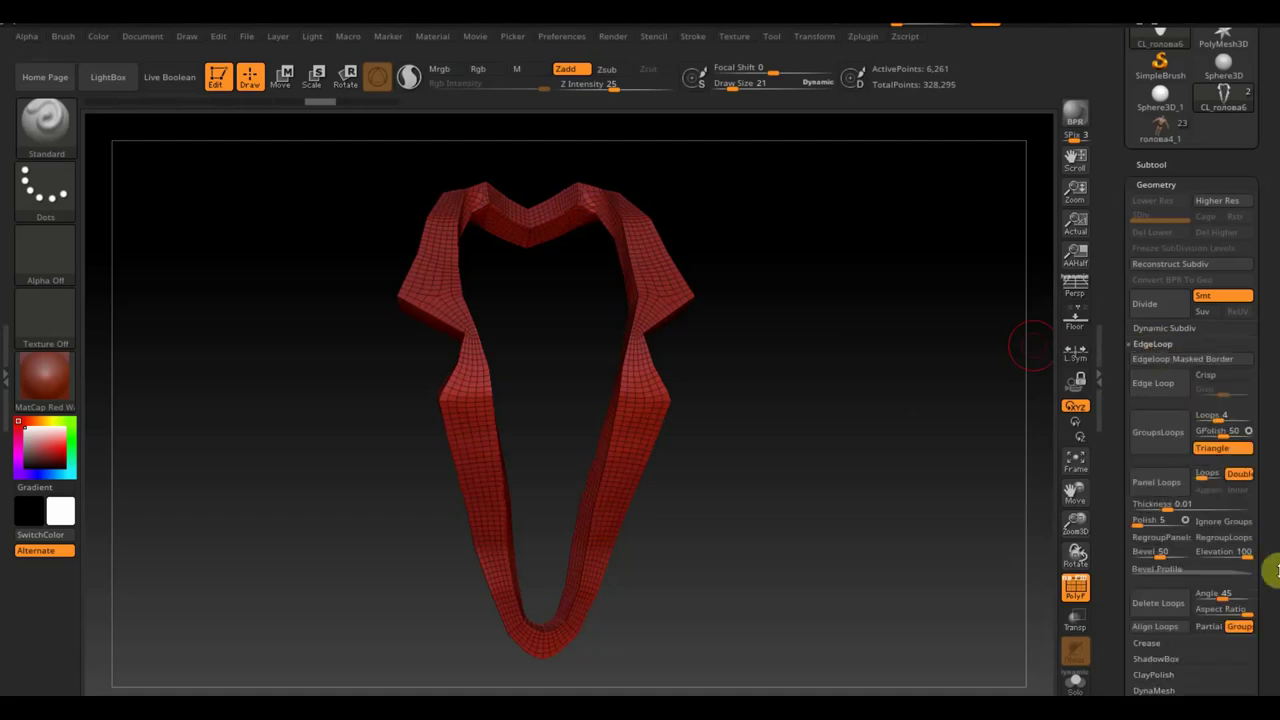
key(shift+f)
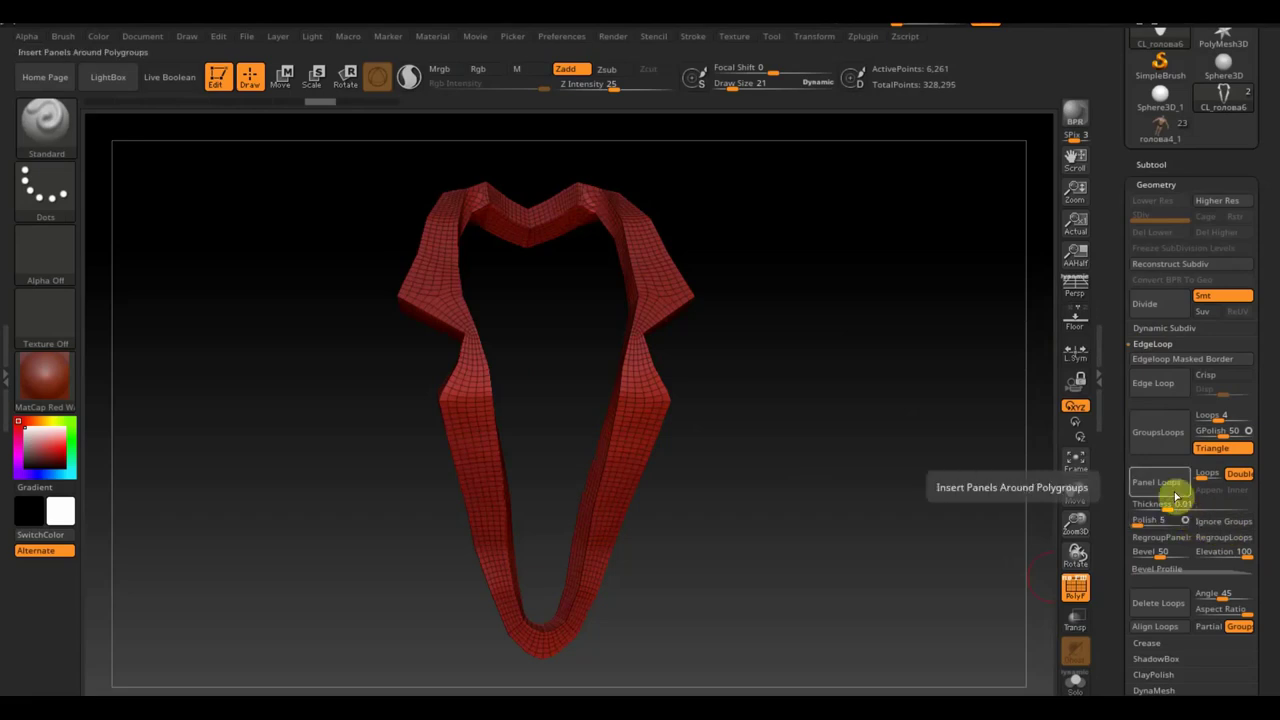
click(1222, 522)
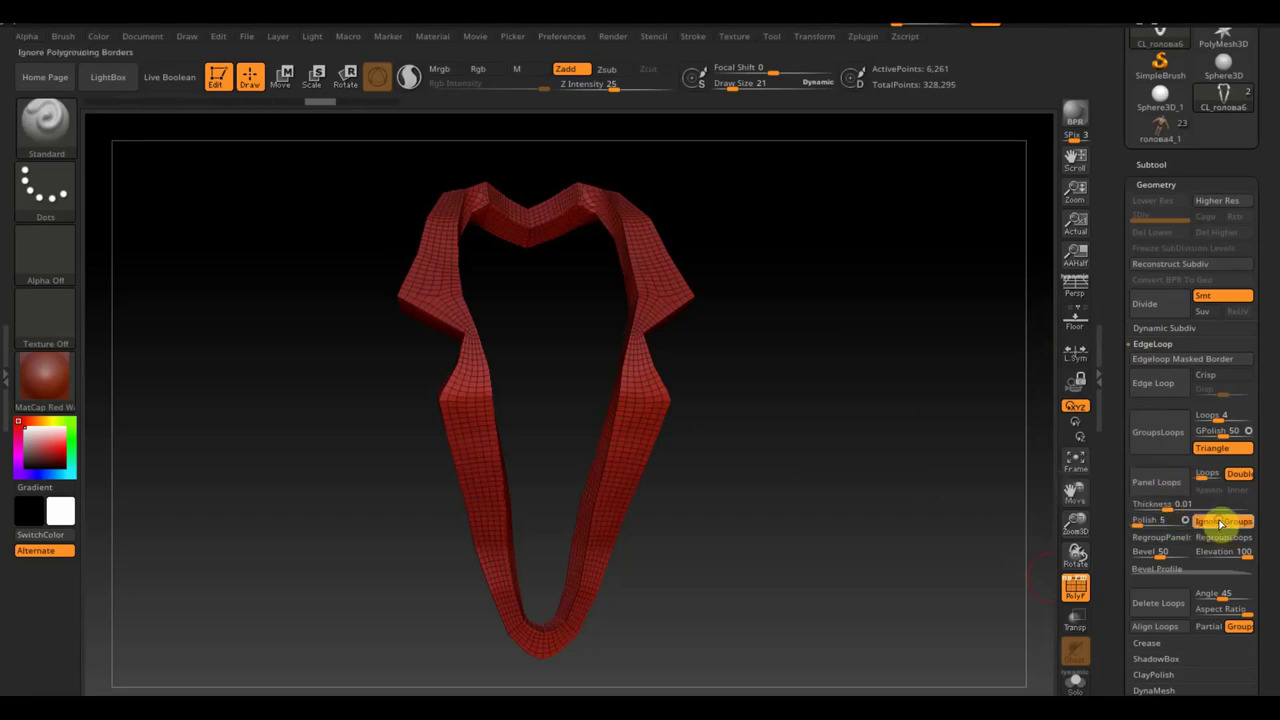
click(1154, 486)
drag(977, 477, 944, 481)
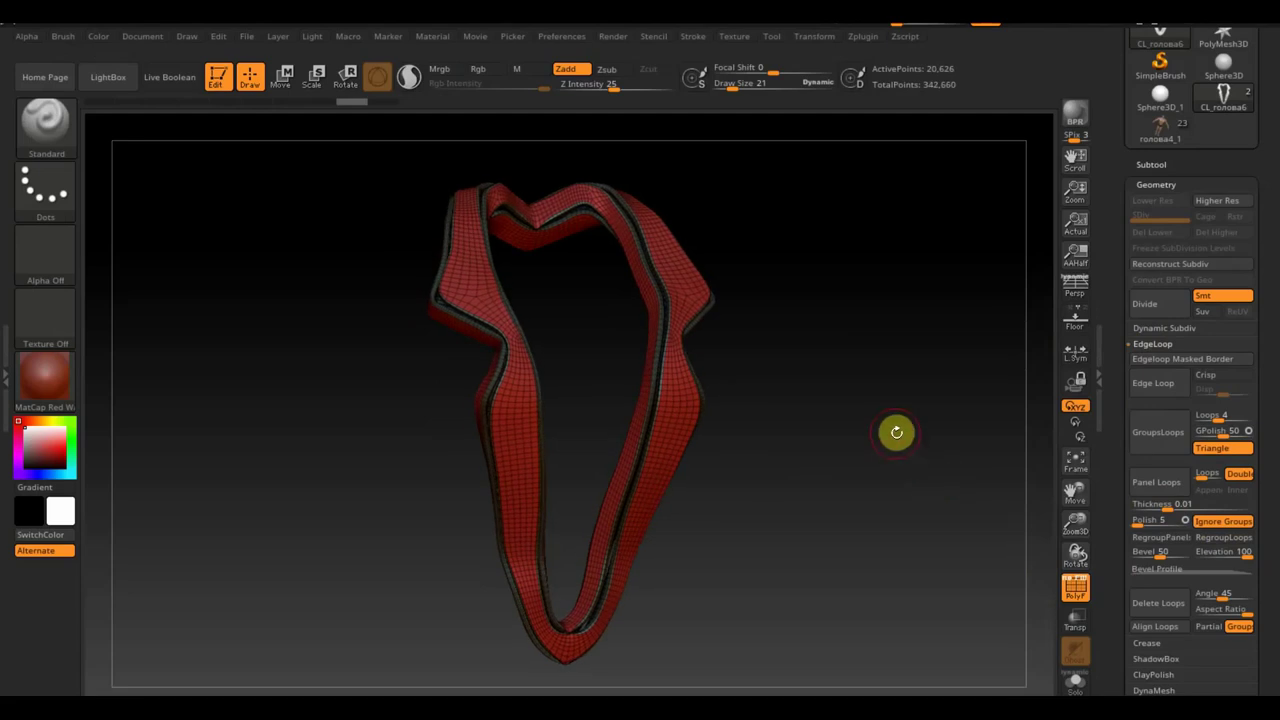
key(ctrl)
key(ctrl+d)
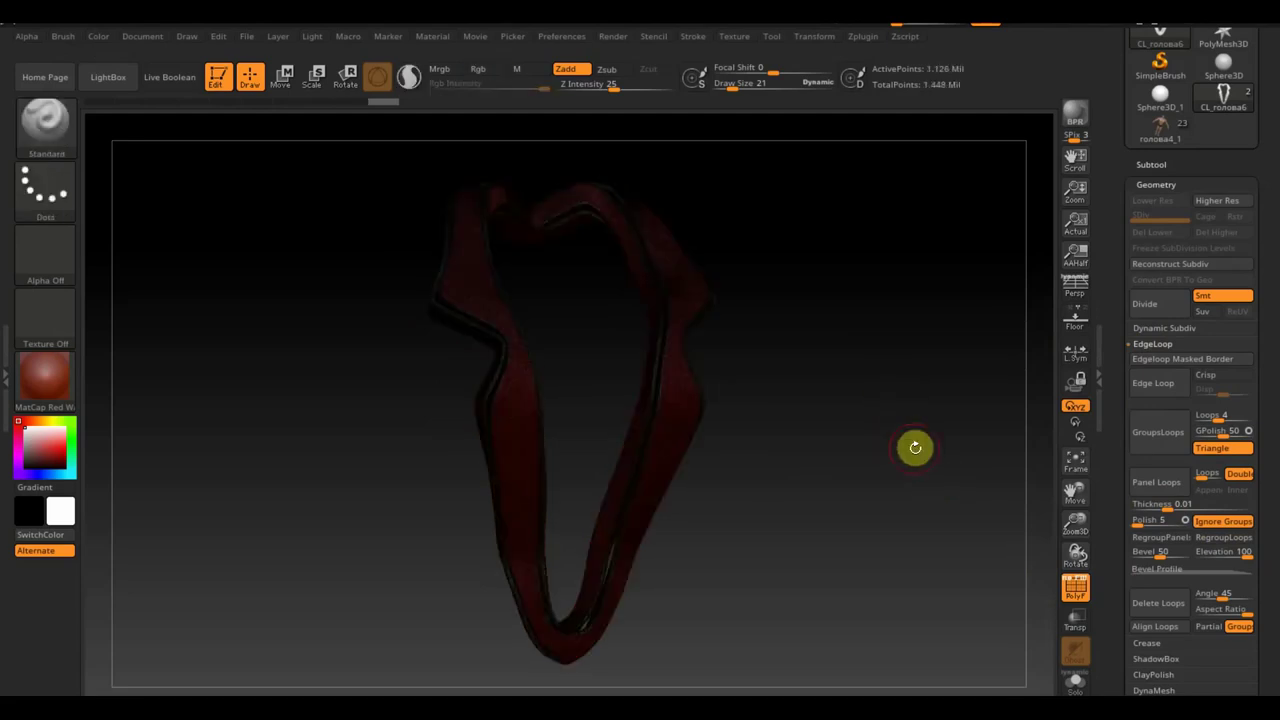
mouse_move(912, 455)
mouse_down()
mouse_move(871, 457)
mouse_move(891, 460)
mouse_up()
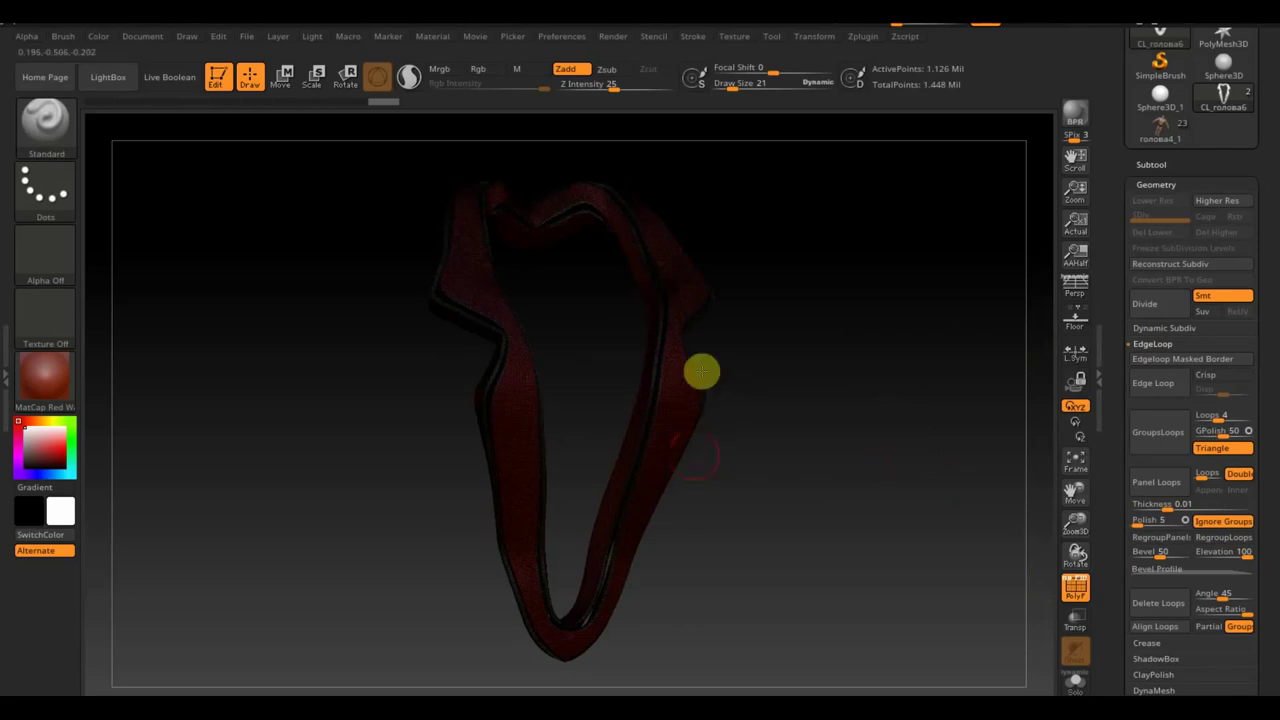
key(ctrl+z)
key(ctrl+z)
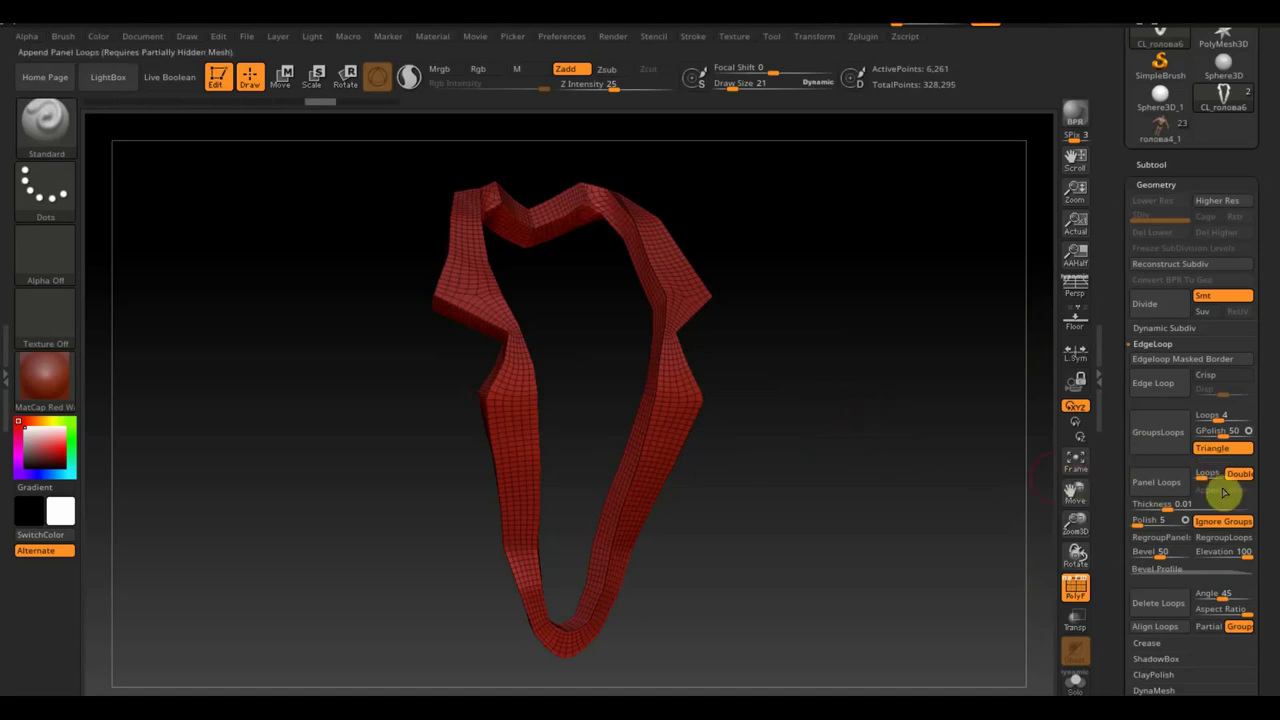
Rebuild Panel Loops with RegroupLoops enabled and thickness lowered to 0.00016.
click(1222, 538)
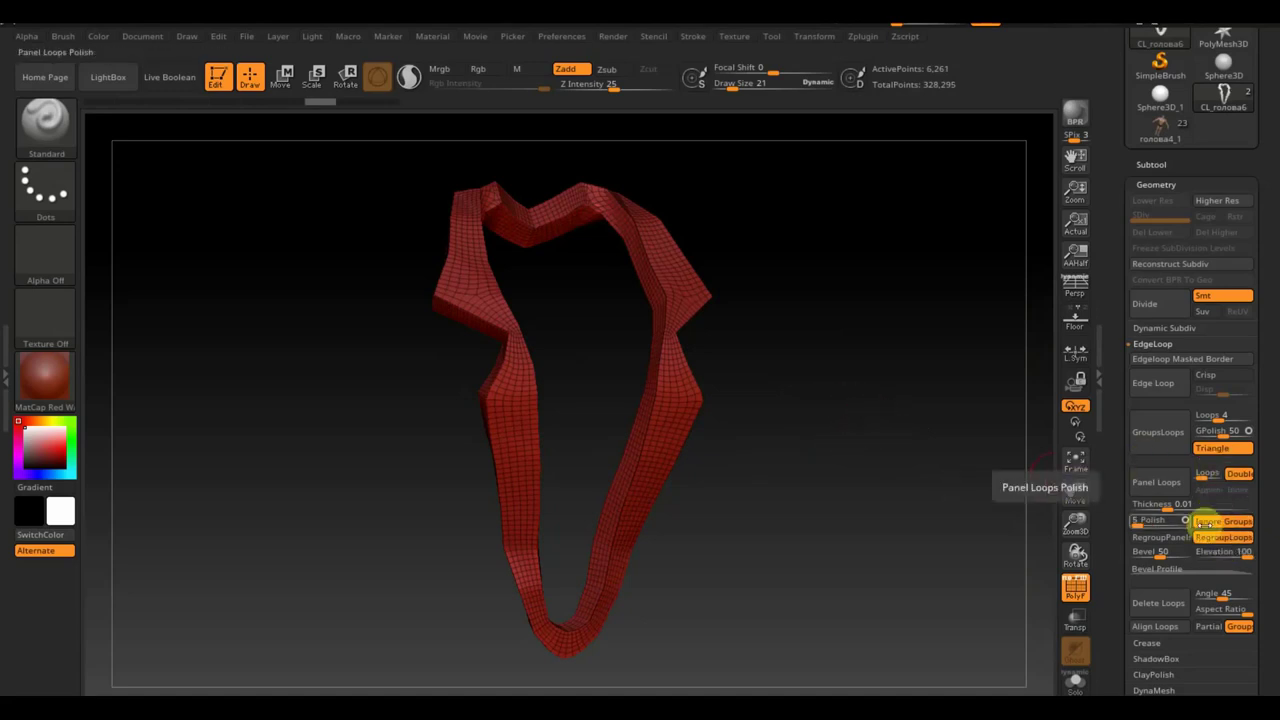
drag(1166, 503, 1150, 508)
click(1157, 482)
mouse_move(865, 407)
ctrl+mouse_down()
mouse_move(897, 487)
mouse_move(869, 494)
ctrl+mouse_up()
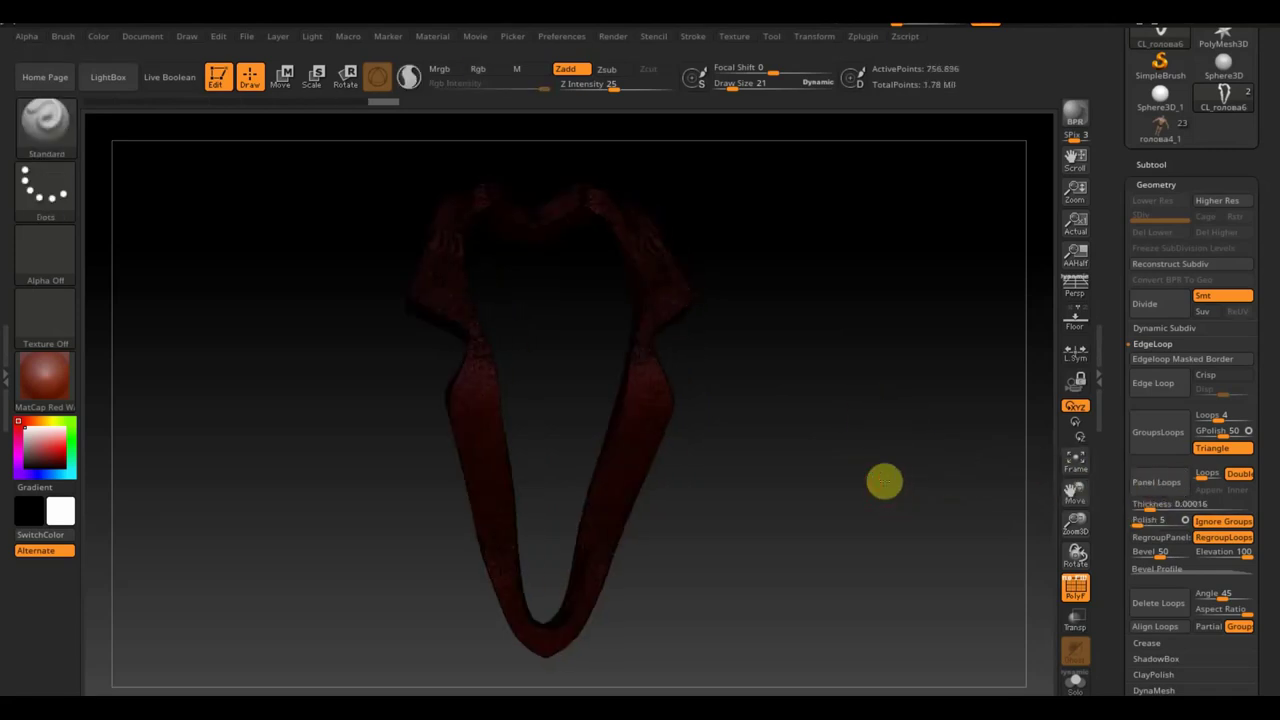
Hide the PolyF wireframe, inspect the smooth 20,626-point strip, and drop a subdivision level.
click(1073, 587)
mouse_move(986, 546)
mouse_down()
mouse_move(877, 543)
mouse_move(702, 438)
mouse_up()
mouse_move(926, 463)
alt+mouse_down()
mouse_move(920, 383)
mouse_move(506, 340)
alt+mouse_up()
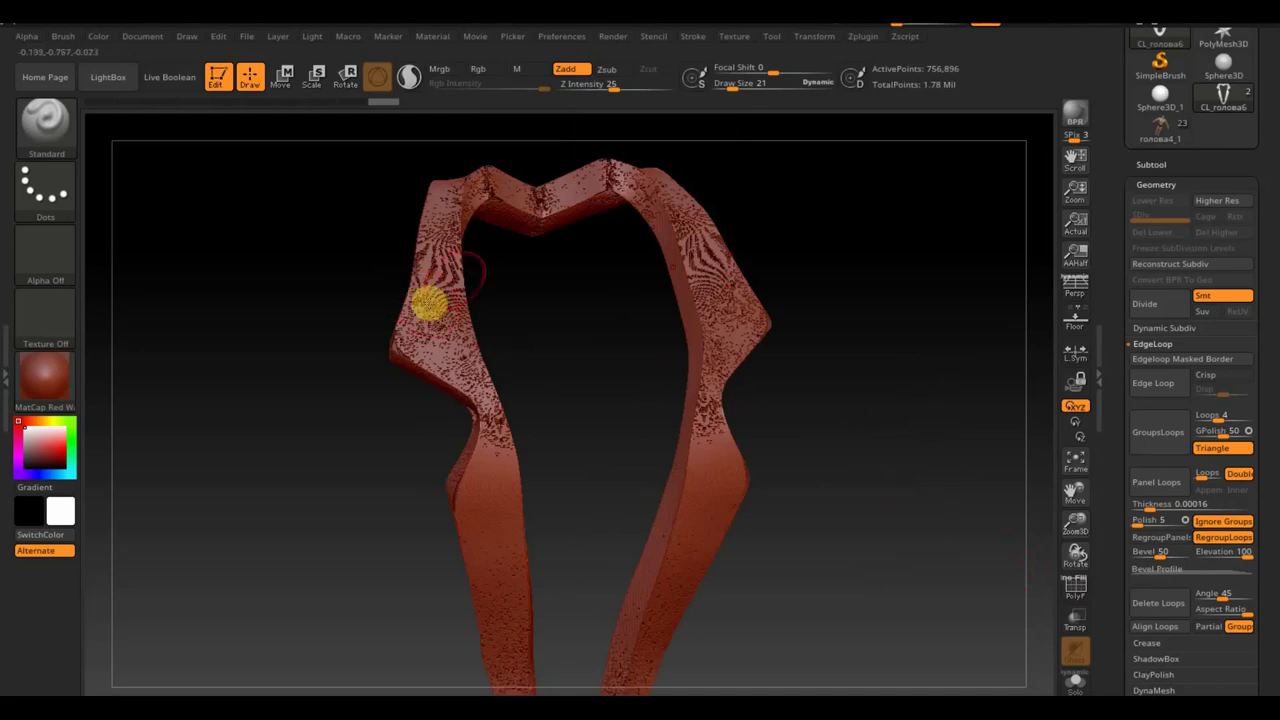
drag(865, 409, 856, 400)
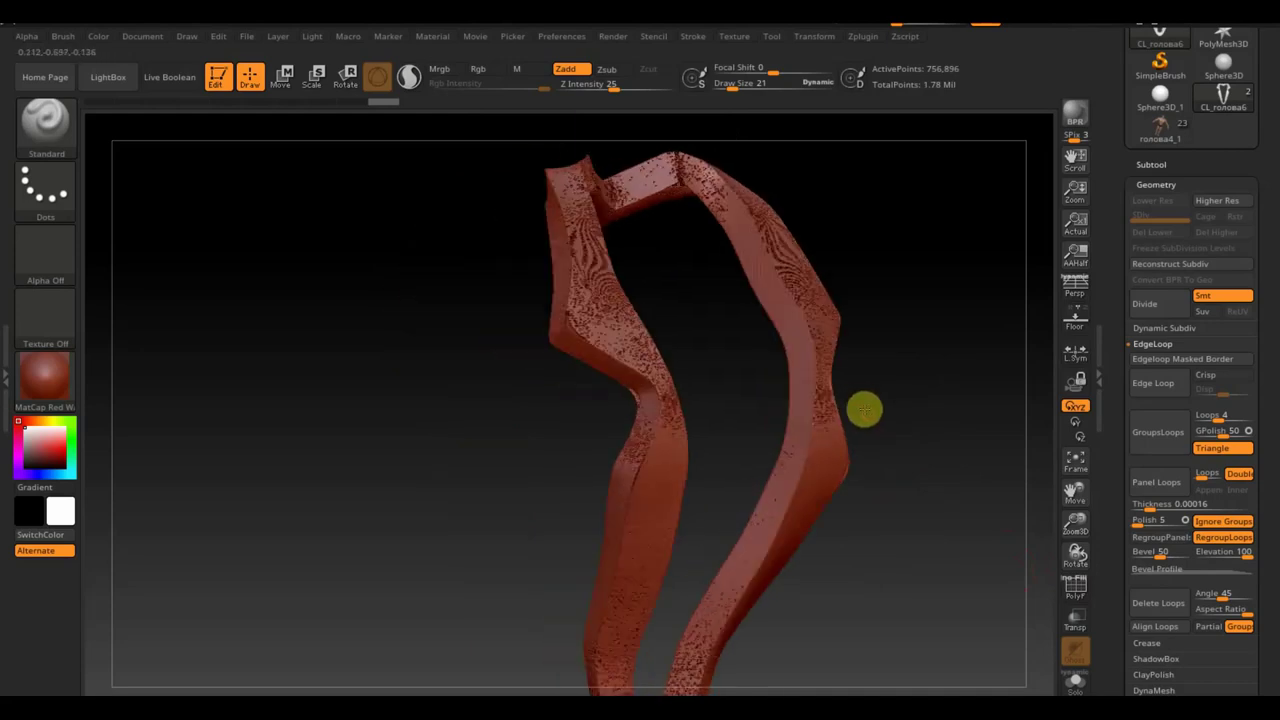
drag(855, 413, 489, 210)
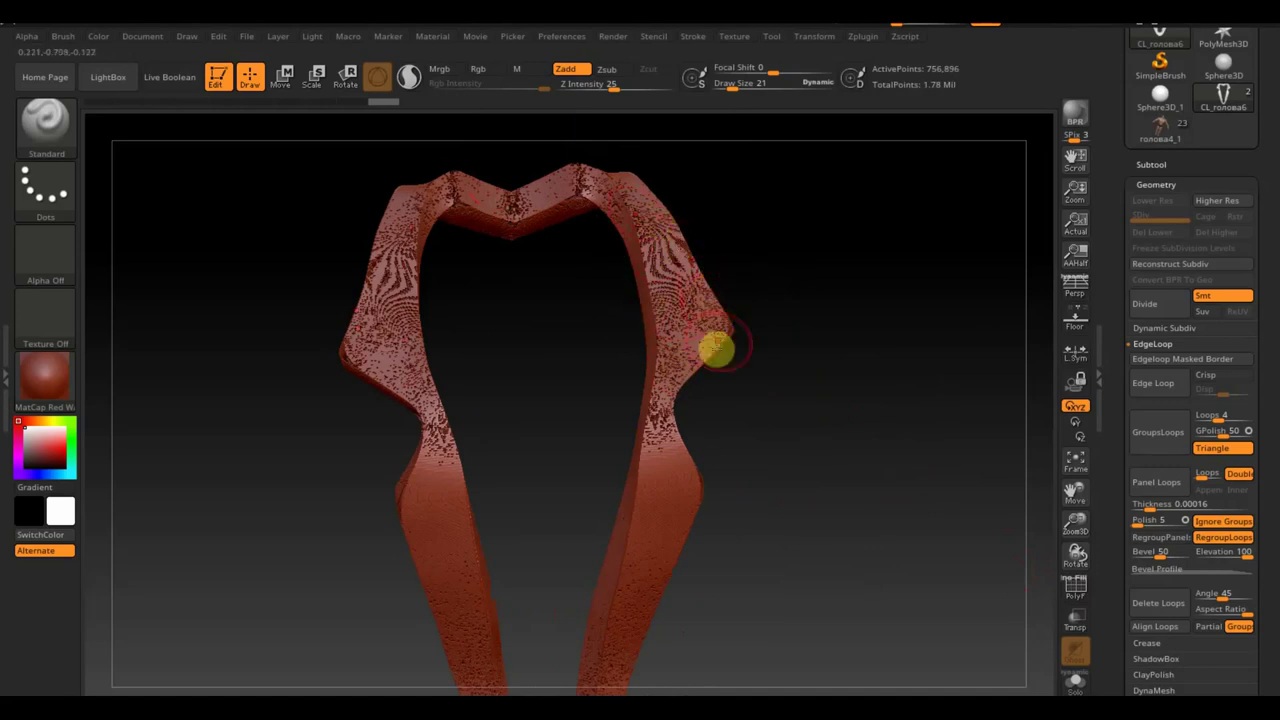
key(shift+d)
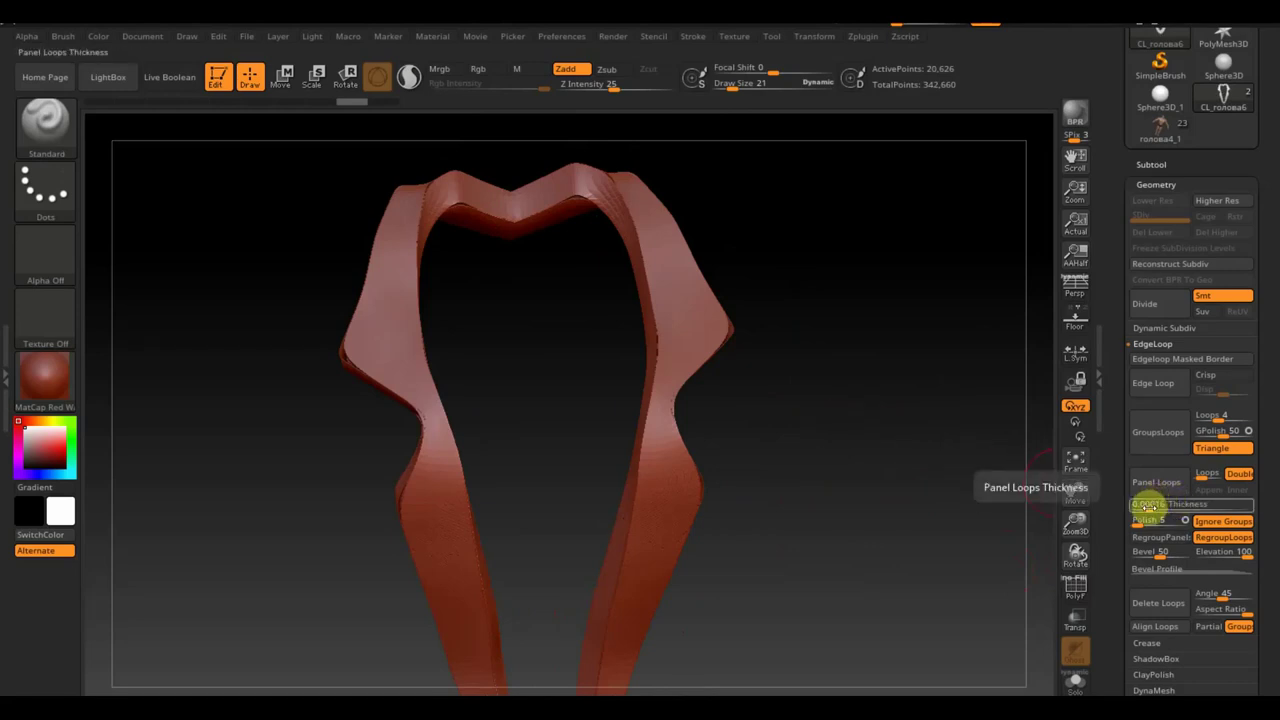
key(ctrl)
key(shift+d)
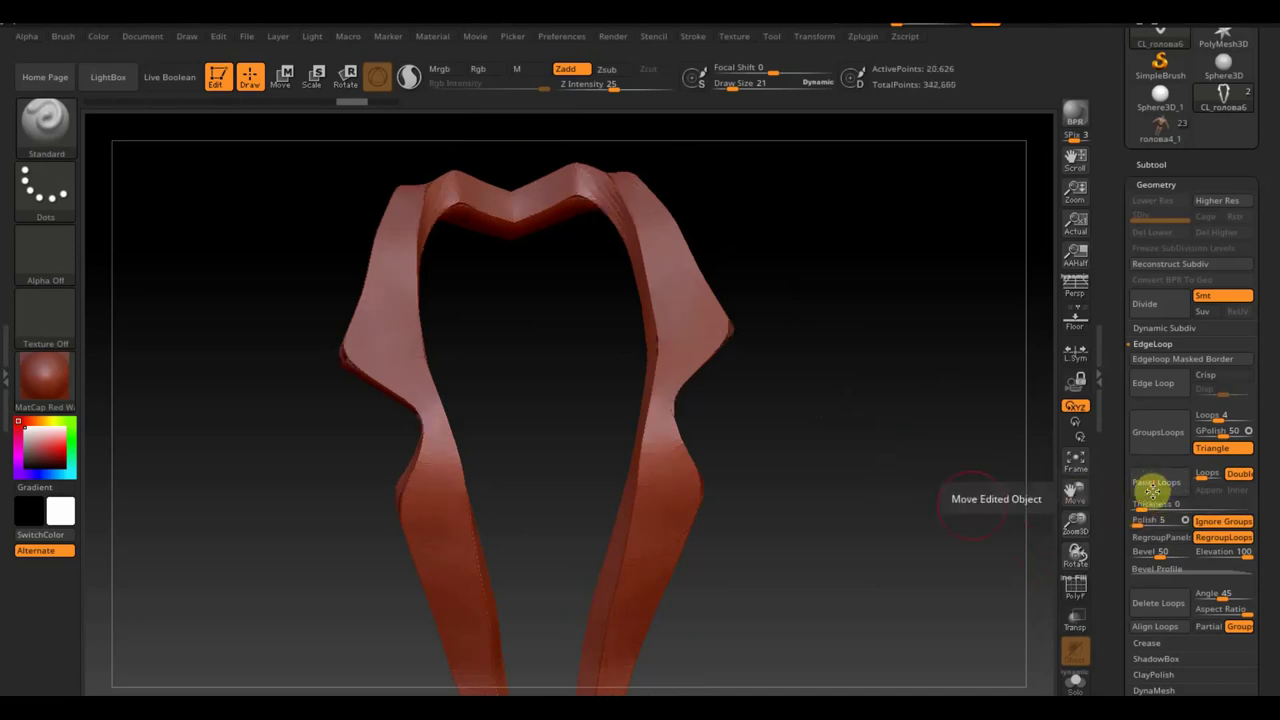
key(d)
drag(869, 581, 908, 560)
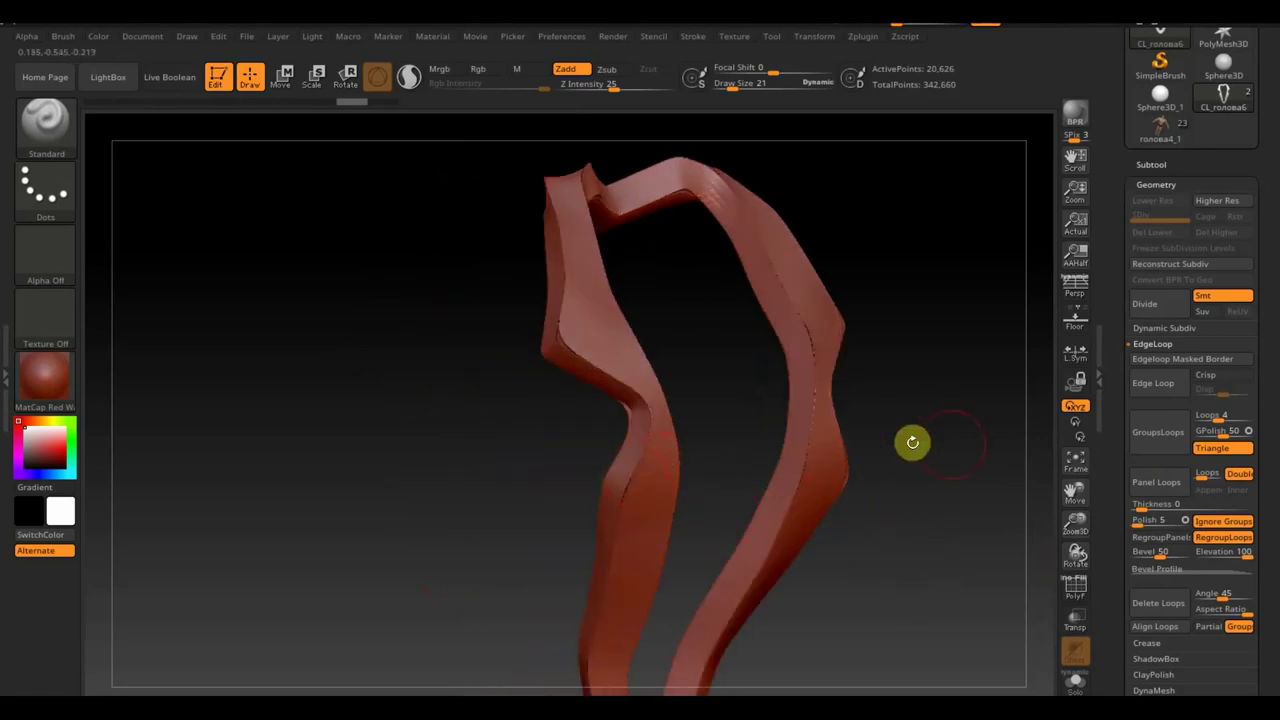
mouse_move(948, 453)
mouse_down()
mouse_move(817, 471)
mouse_move(863, 580)
mouse_up()
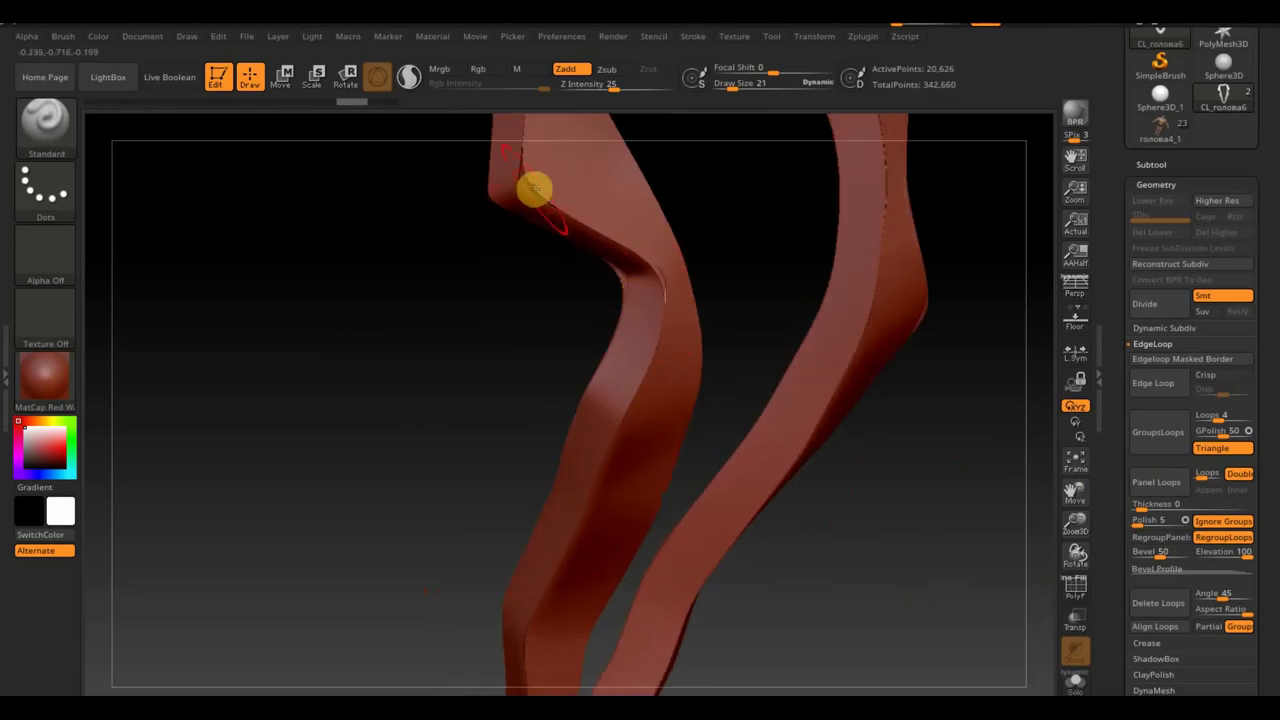
drag(529, 234, 511, 380)
mouse_move(1000, 514)
mouse_down()
mouse_move(934, 464)
mouse_move(917, 511)
mouse_move(886, 440)
mouse_move(834, 500)
mouse_move(814, 451)
mouse_move(780, 494)
mouse_move(871, 320)
mouse_up()
drag(1266, 591, 1266, 543)
mouse_move(1242, 640)
mouse_down()
mouse_move(1268, 634)
mouse_move(1276, 596)
mouse_up()
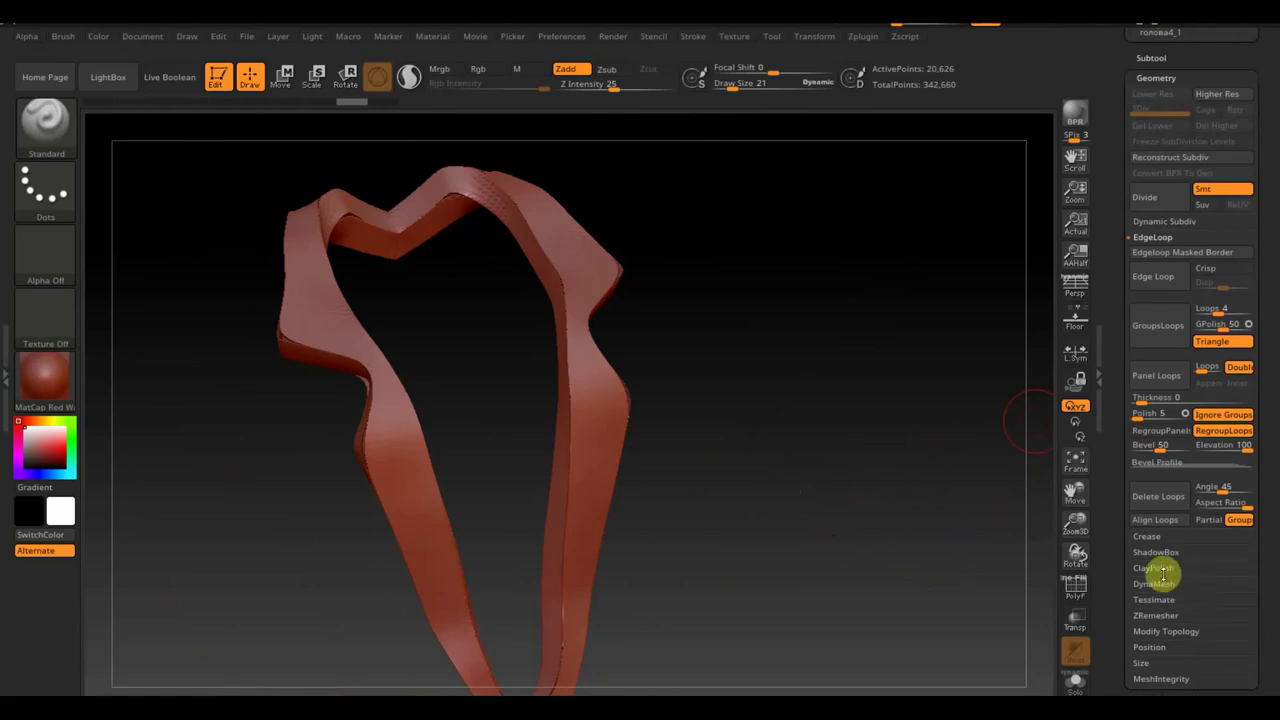
Inflate the lapel strip slightly under Deformation and smooth its edges into a rounder V band.
drag(1237, 686, 1270, 577)
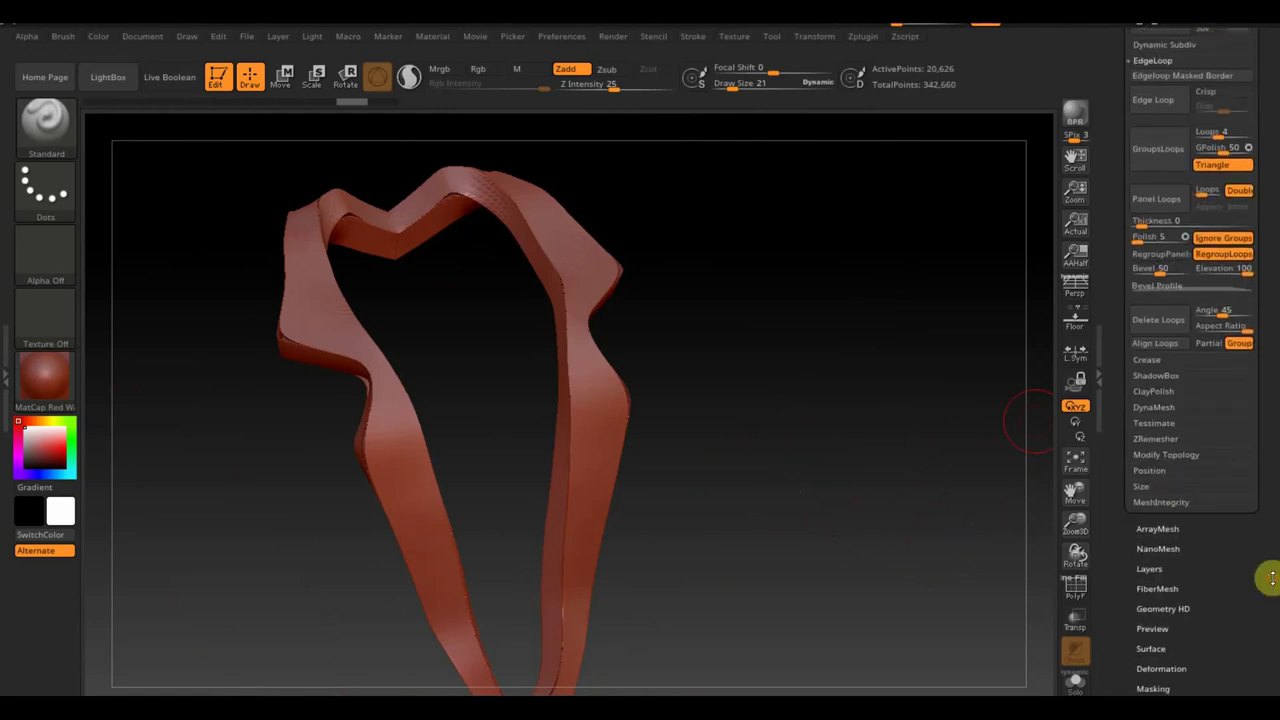
click(1163, 669)
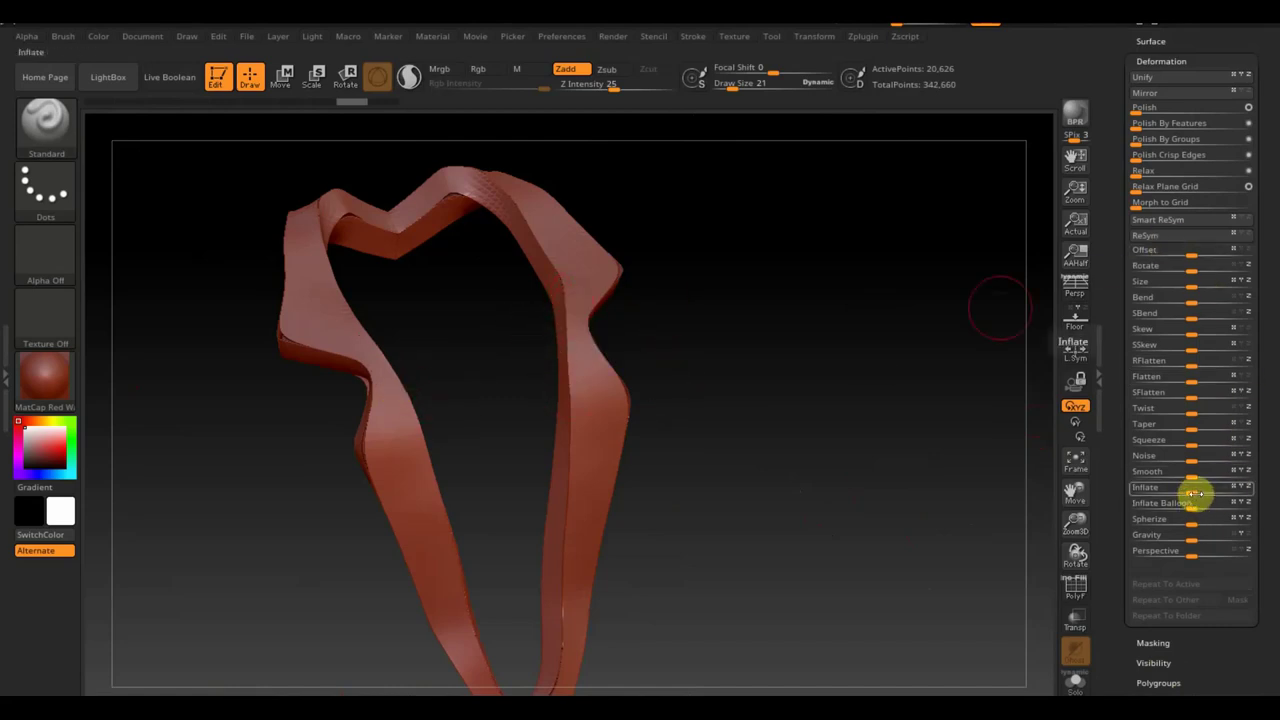
drag(1192, 489, 1196, 488)
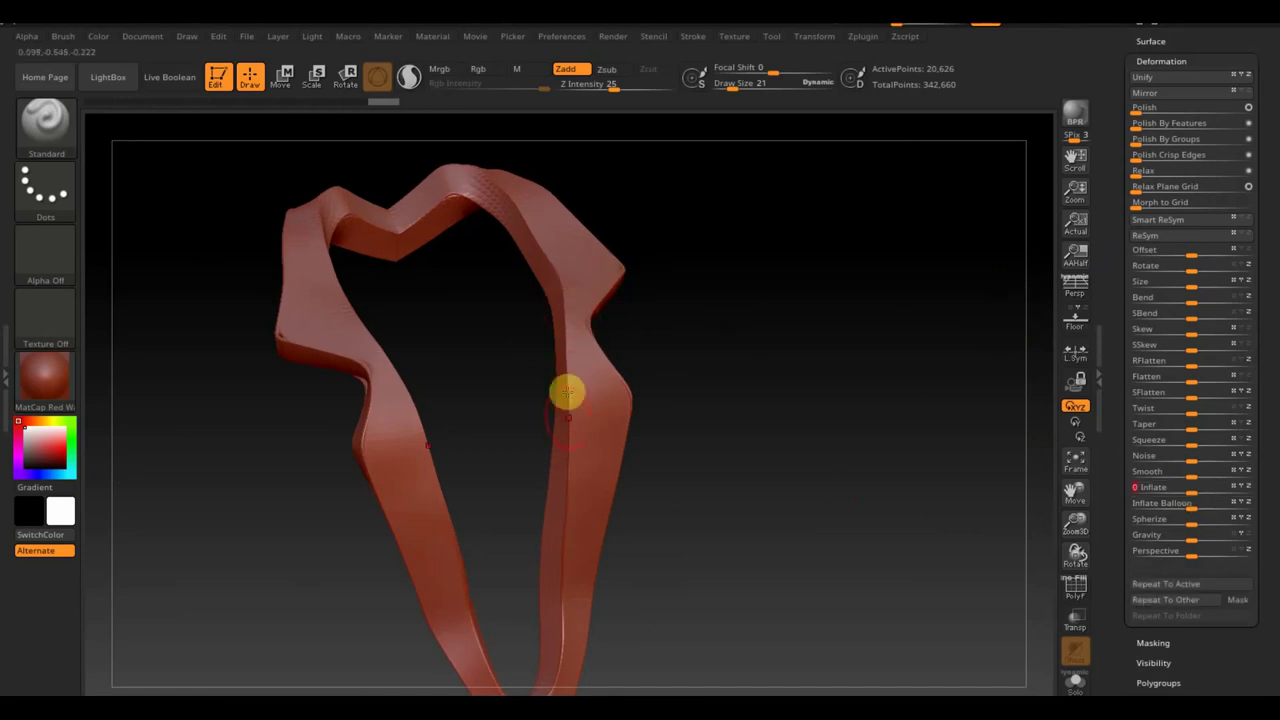
mouse_move(777, 300)
ctrl+mouse_down()
mouse_move(827, 414)
mouse_move(854, 434)
ctrl+mouse_up()
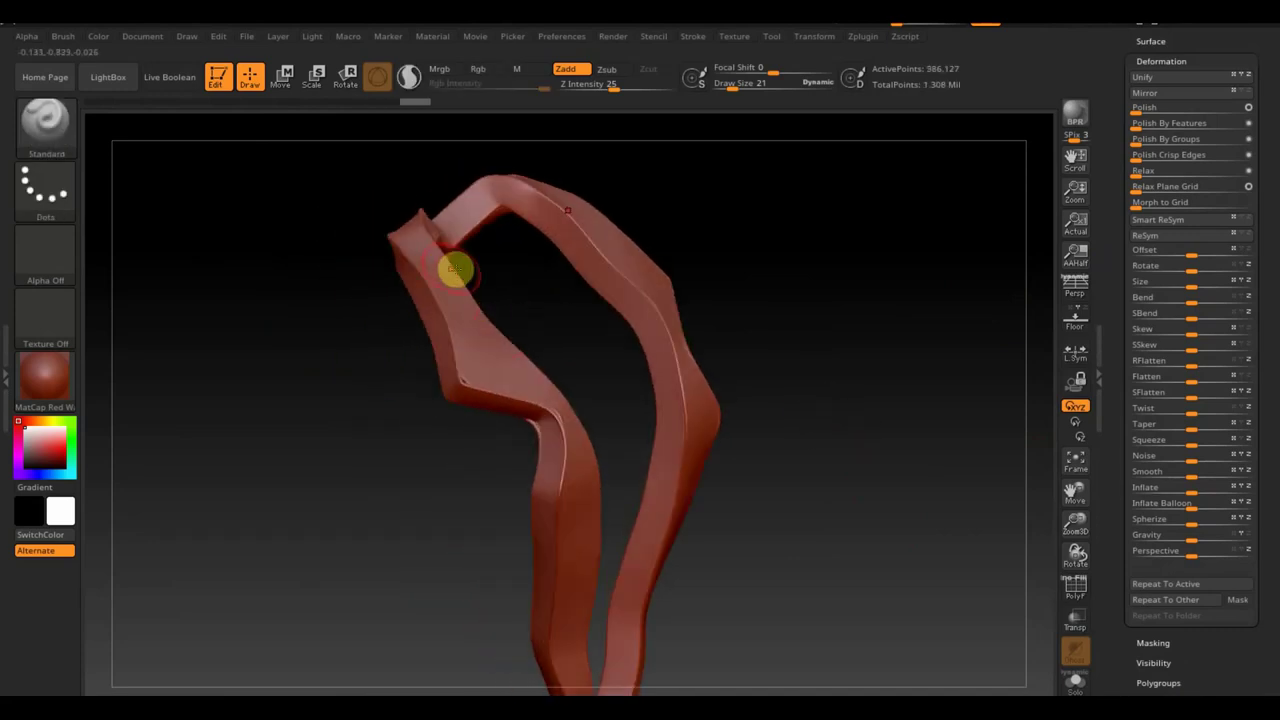
drag(498, 264, 483, 289)
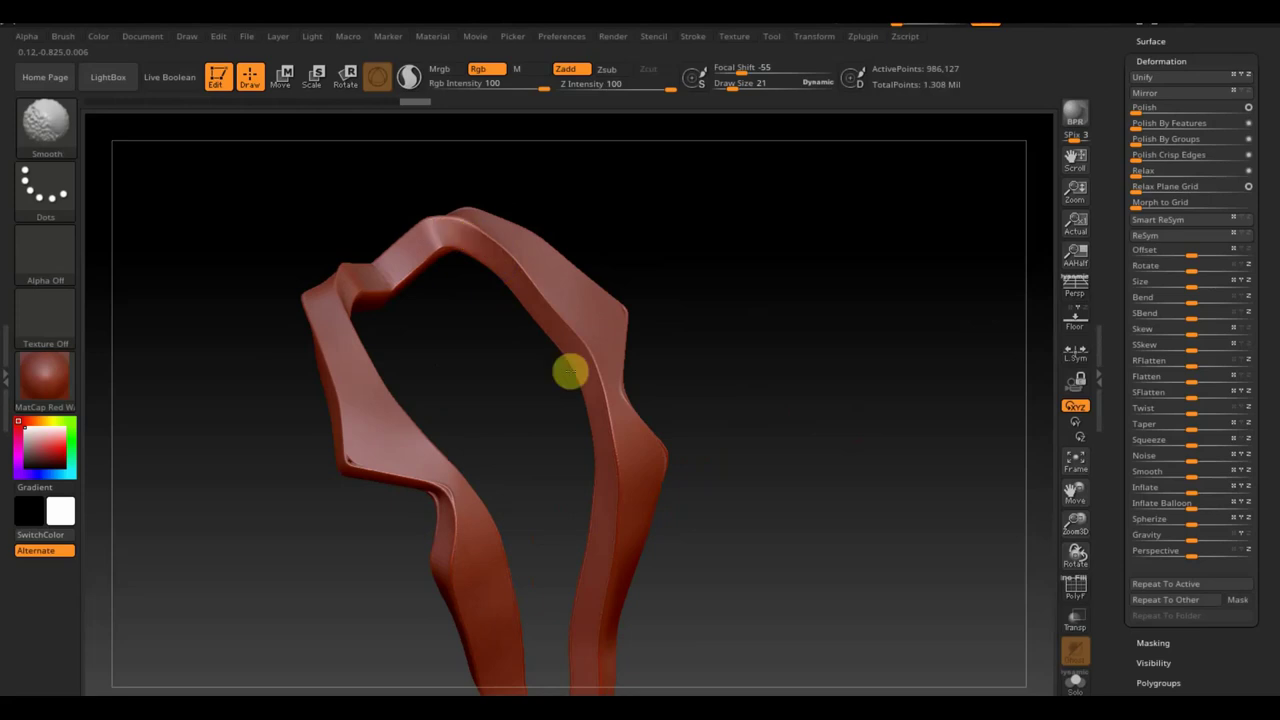
mouse_move(762, 448)
shift+mouse_down()
mouse_move(740, 377)
mouse_move(766, 357)
shift+mouse_up()
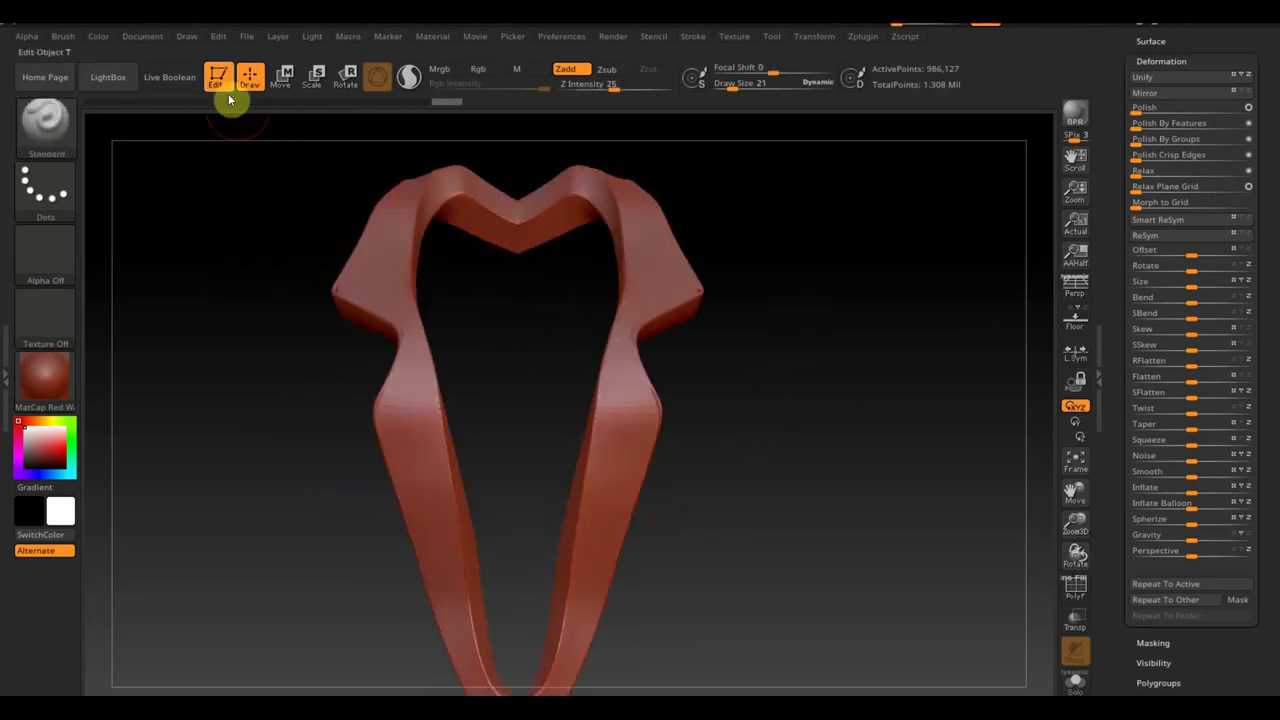
Open the QS_3528 project without saving current changes and select the Topology brush.
click(245, 38)
click(297, 66)
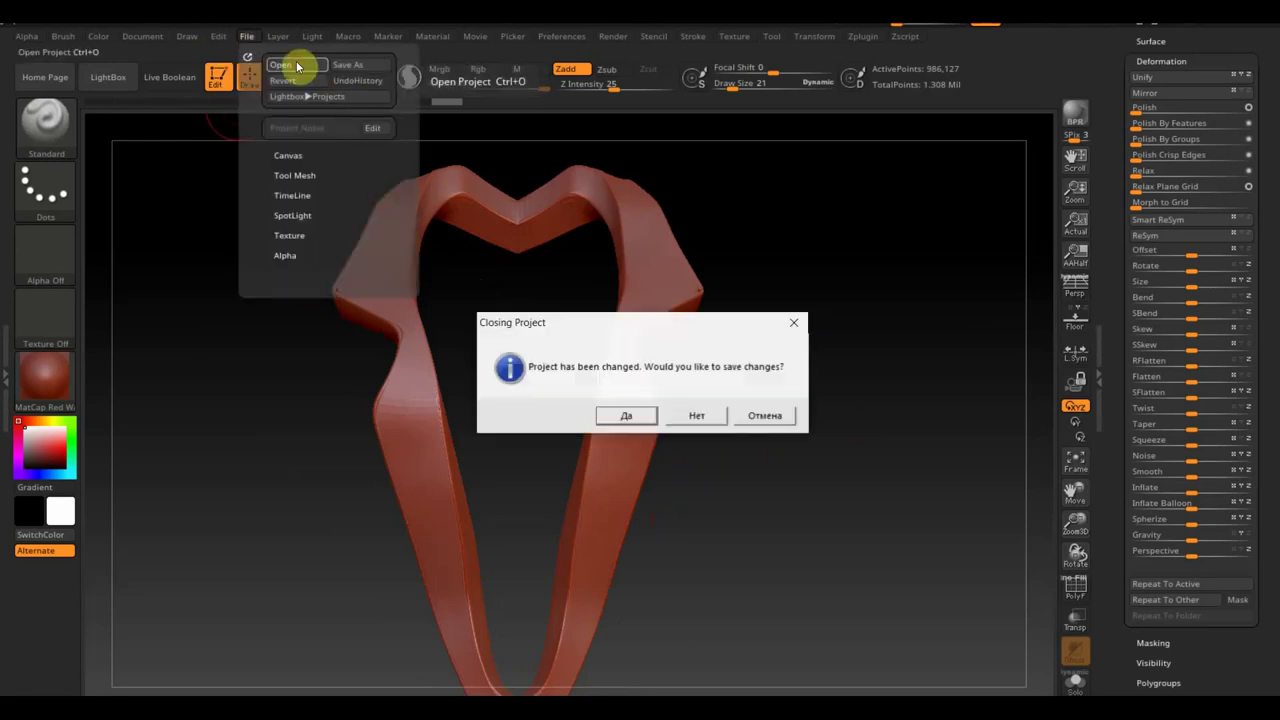
click(695, 413)
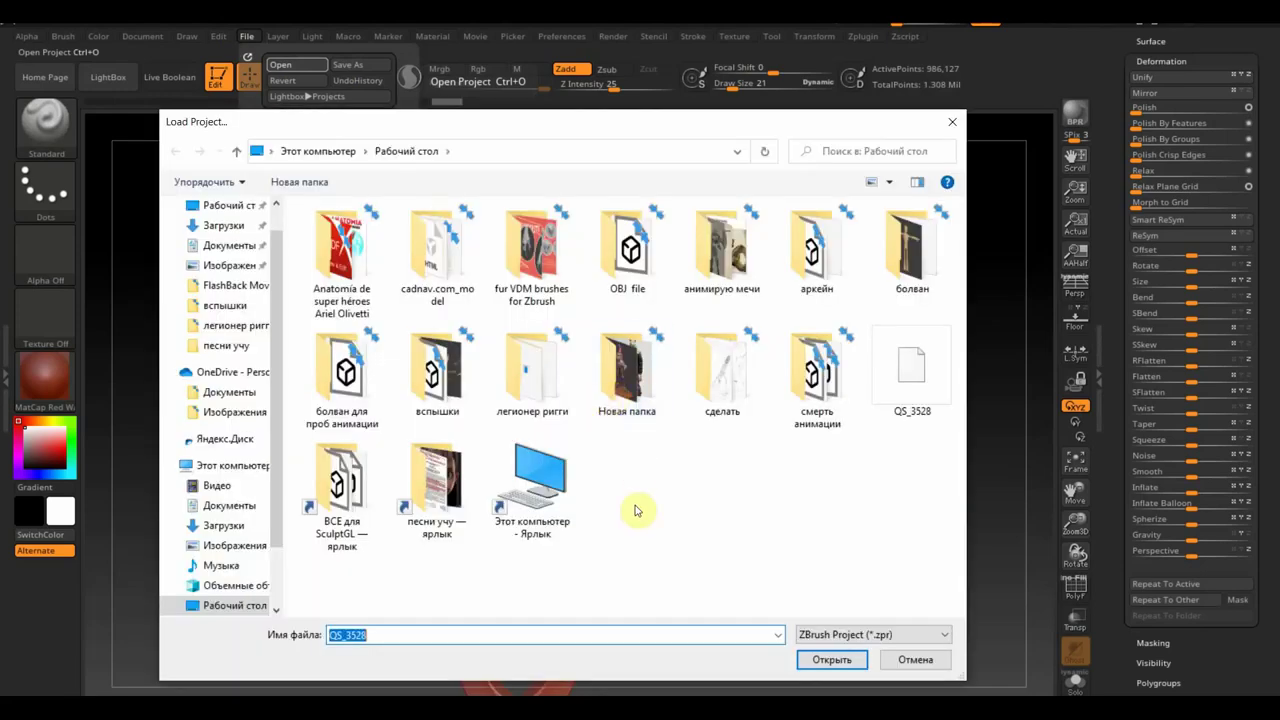
double_click(910, 368)
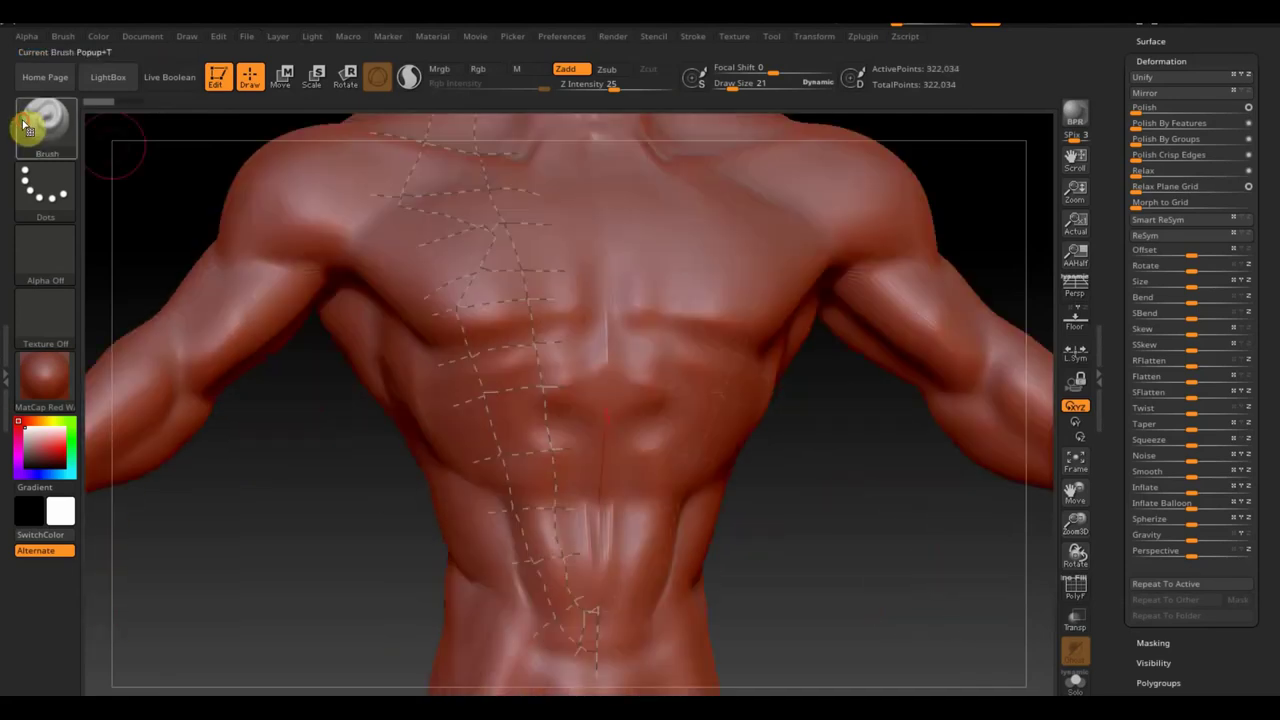
click(35, 120)
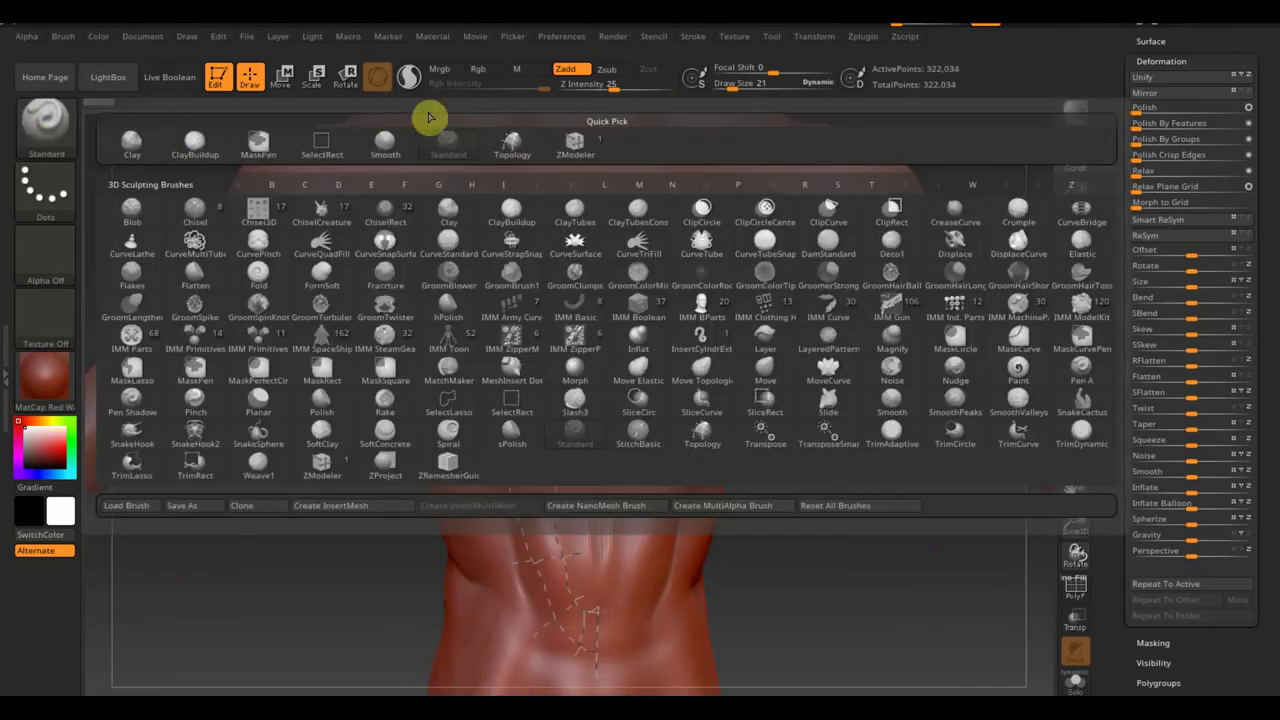
click(512, 143)
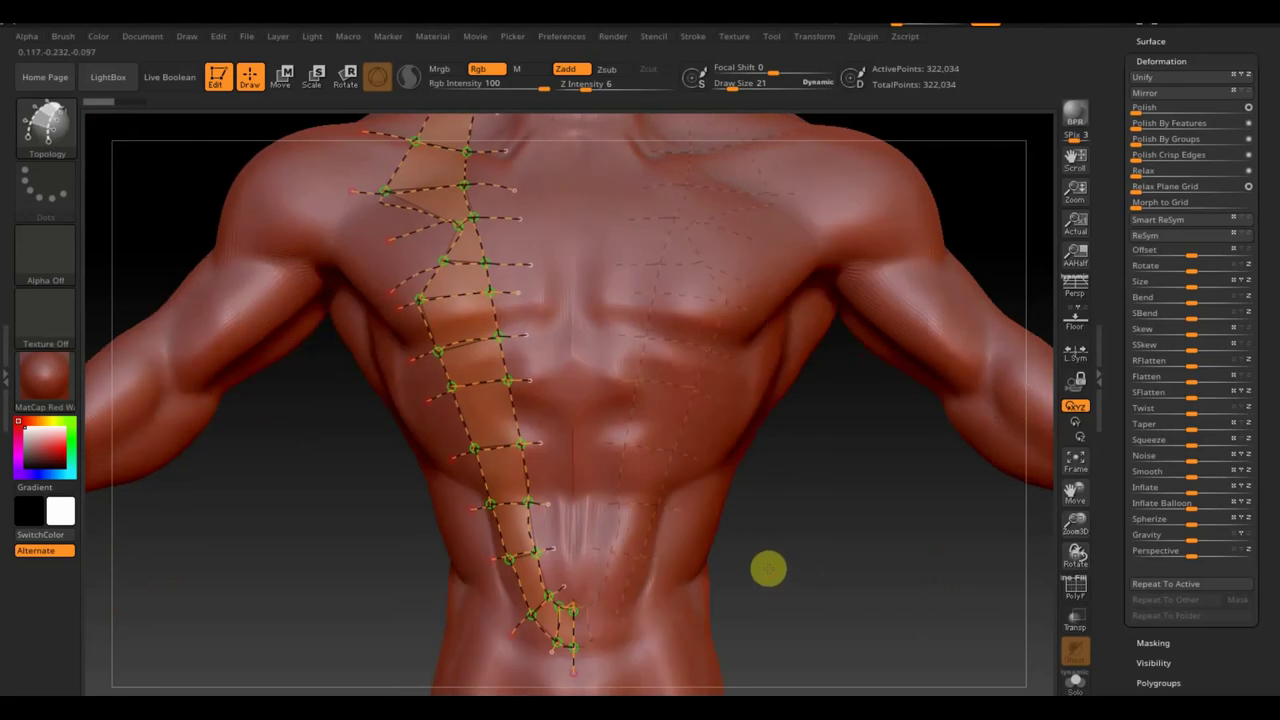
Generate a faceted V-shaped lapel mesh from the chest's topology curves, then expand Tool > Geometry.
click(262, 299)
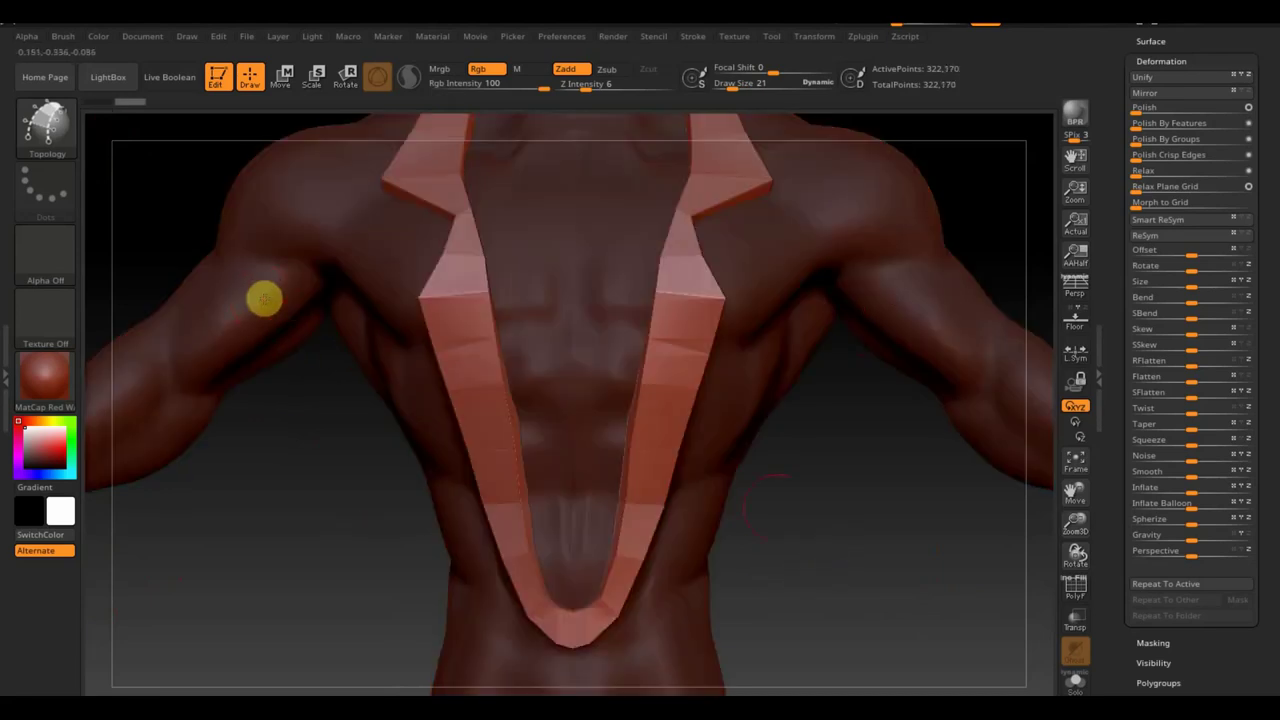
mouse_move(872, 611)
mouse_down()
mouse_move(920, 550)
mouse_move(969, 343)
mouse_up()
drag(1267, 160, 1270, 265)
click(1168, 126)
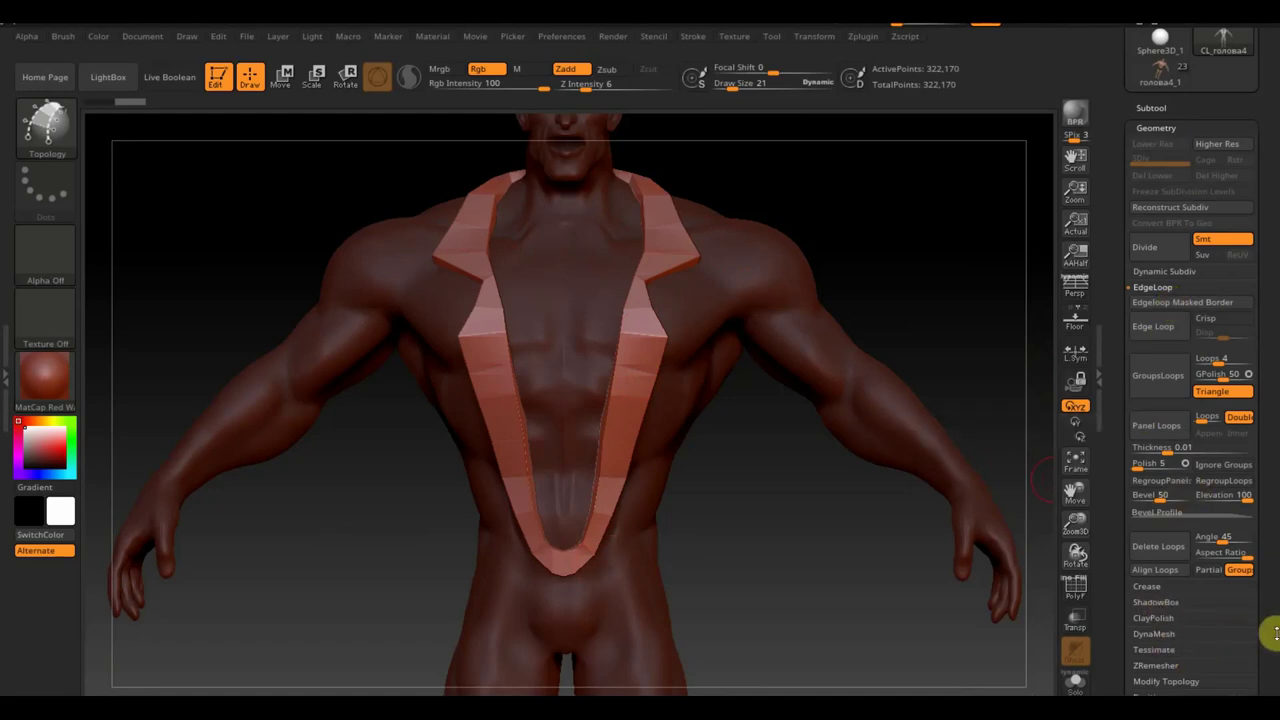
drag(1277, 635, 1277, 576)
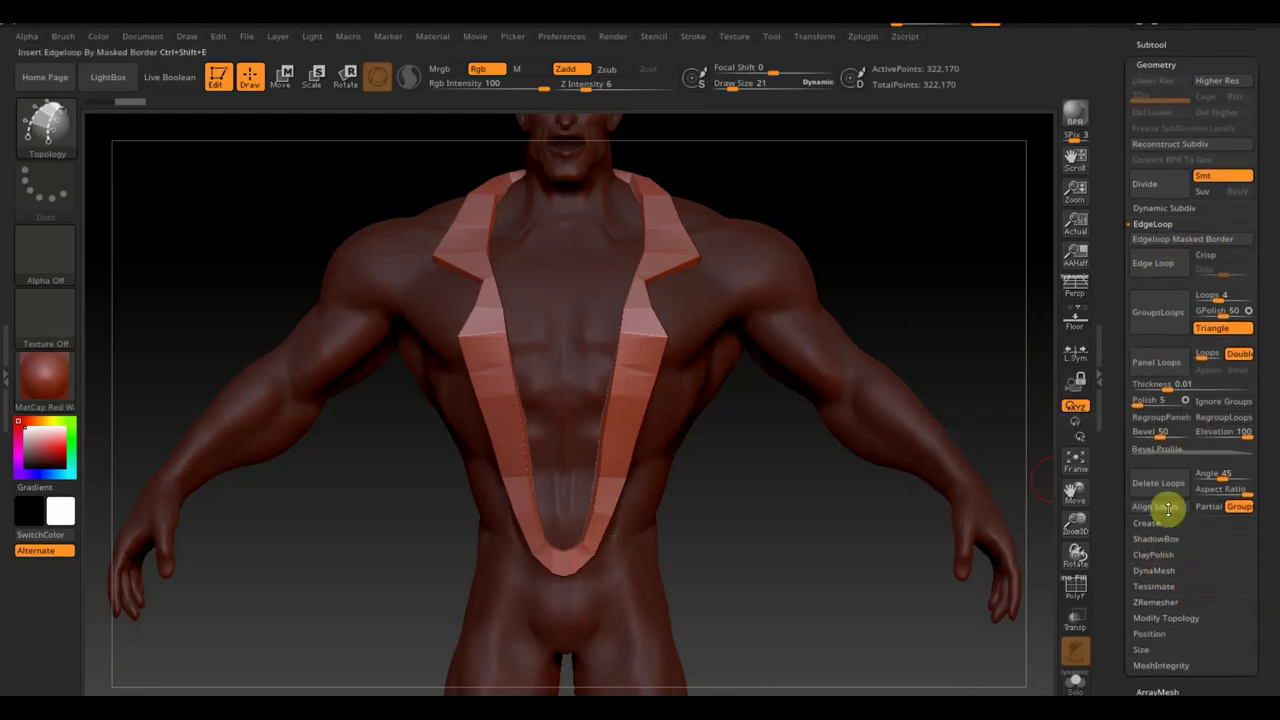
Split the lapel off with Split To Similar Parts, select its subtool, and hide the body.
click(1154, 44)
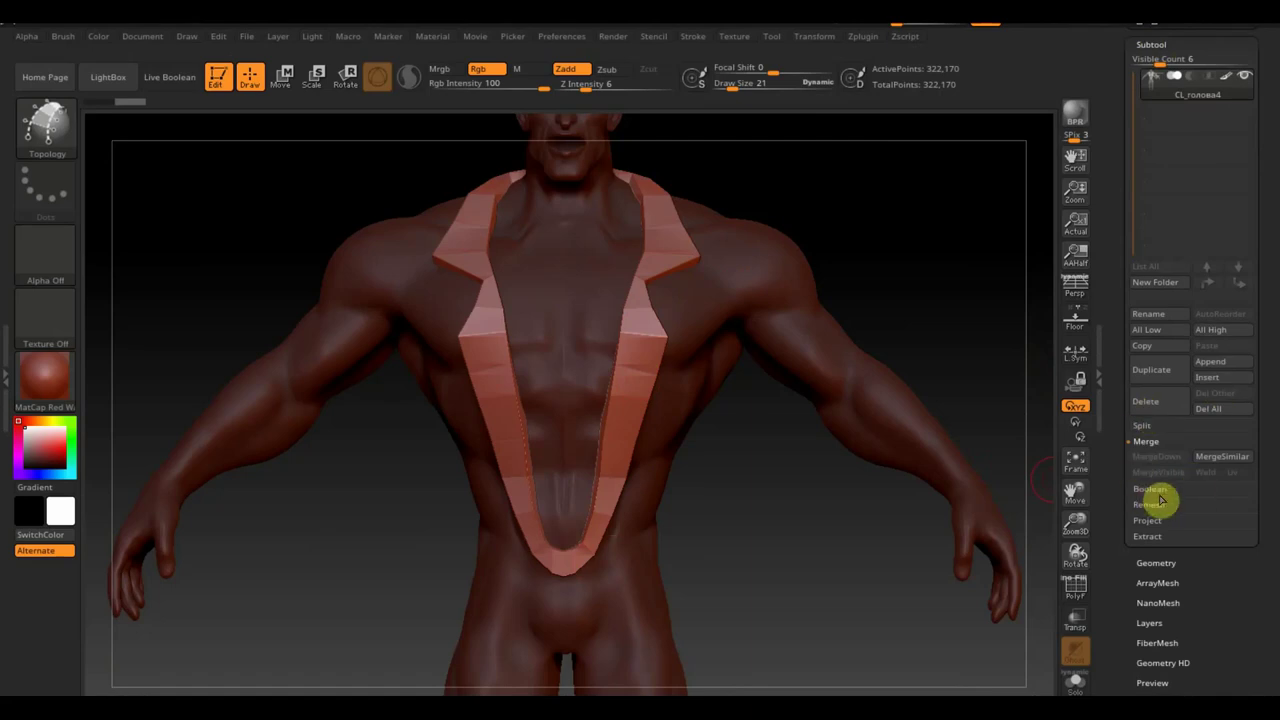
click(1148, 426)
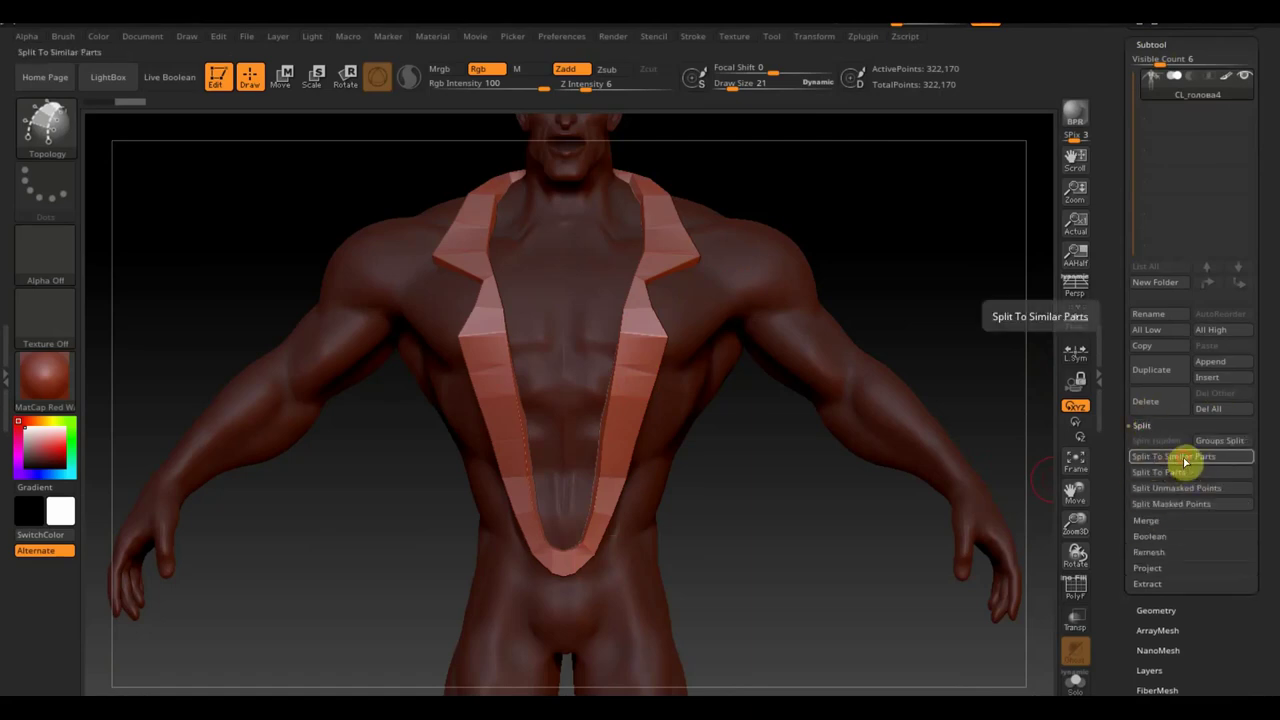
click(1184, 459)
click(1006, 493)
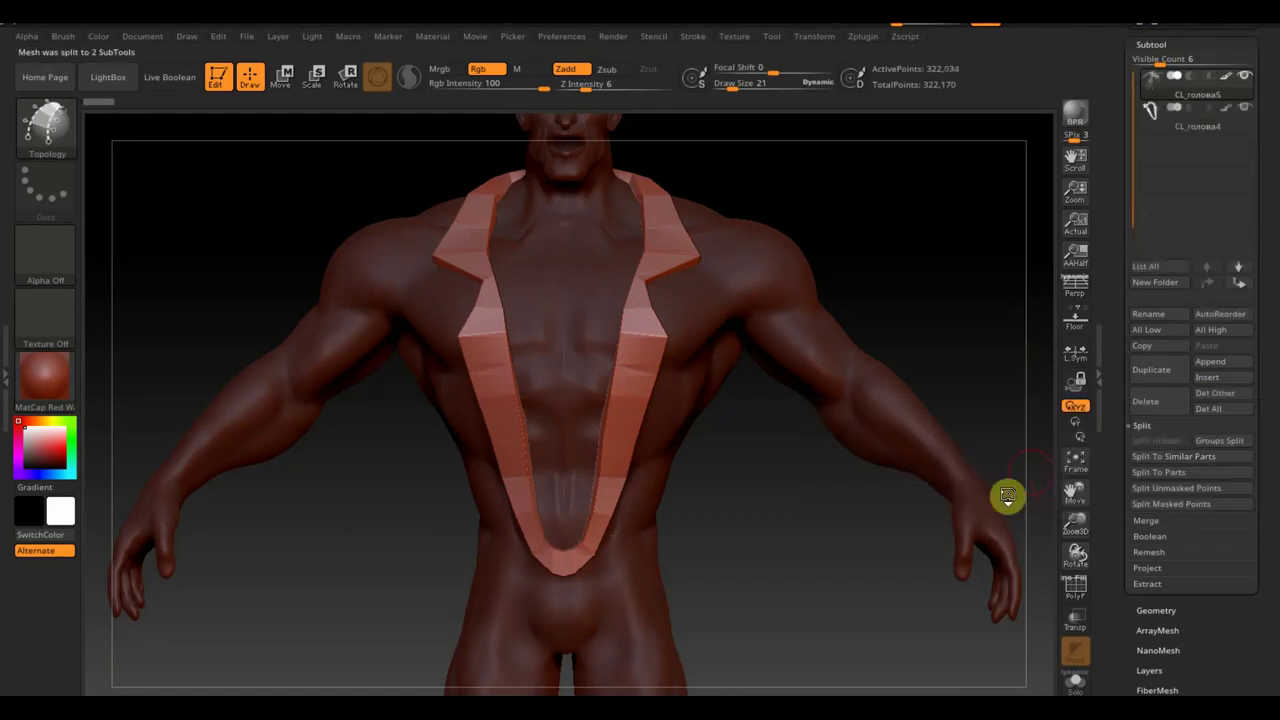
mouse_move(1190, 121)
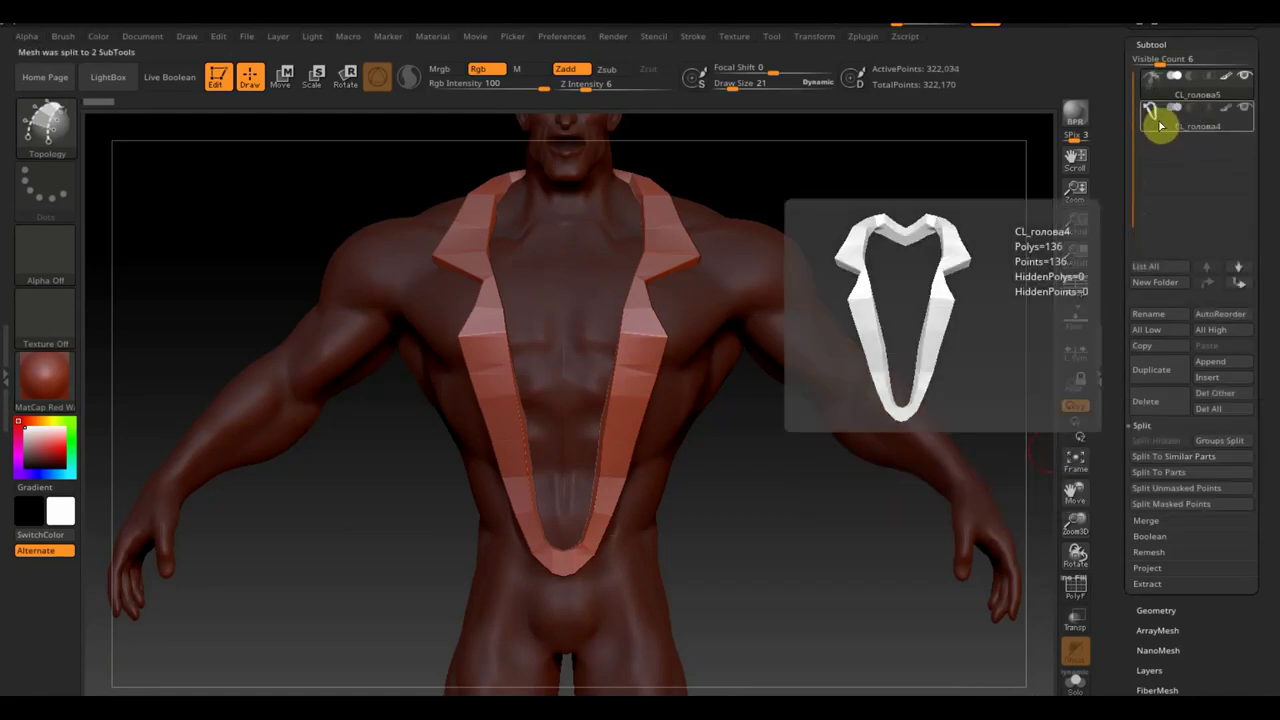
click(1153, 124)
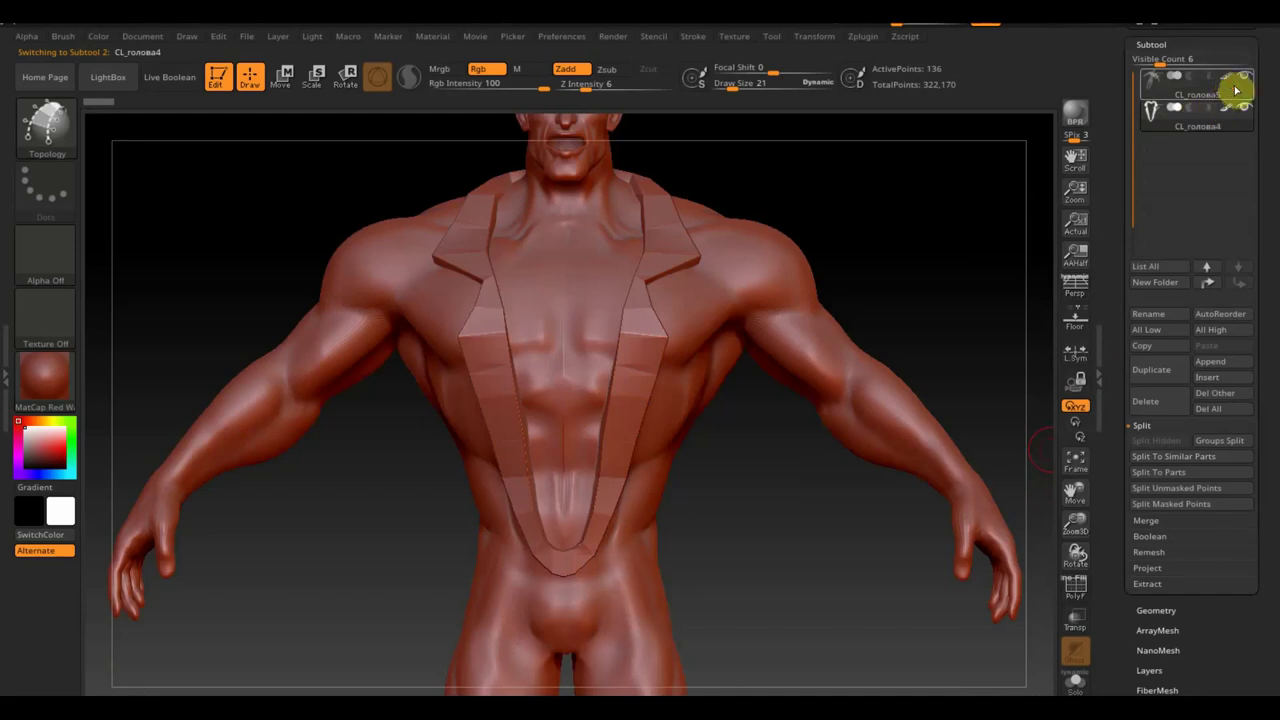
click(1242, 78)
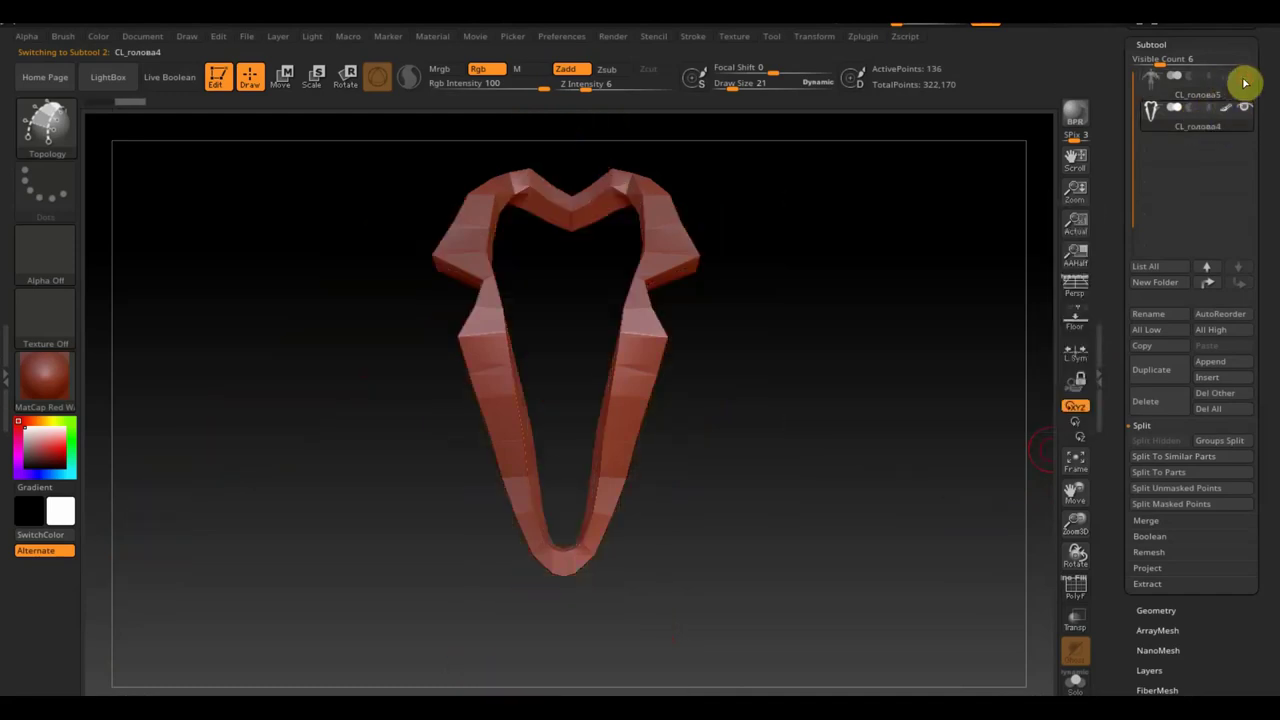
DynaMesh the lapel at Resolution 344 into a rounder 10,844-point mesh and inspect it.
click(1190, 612)
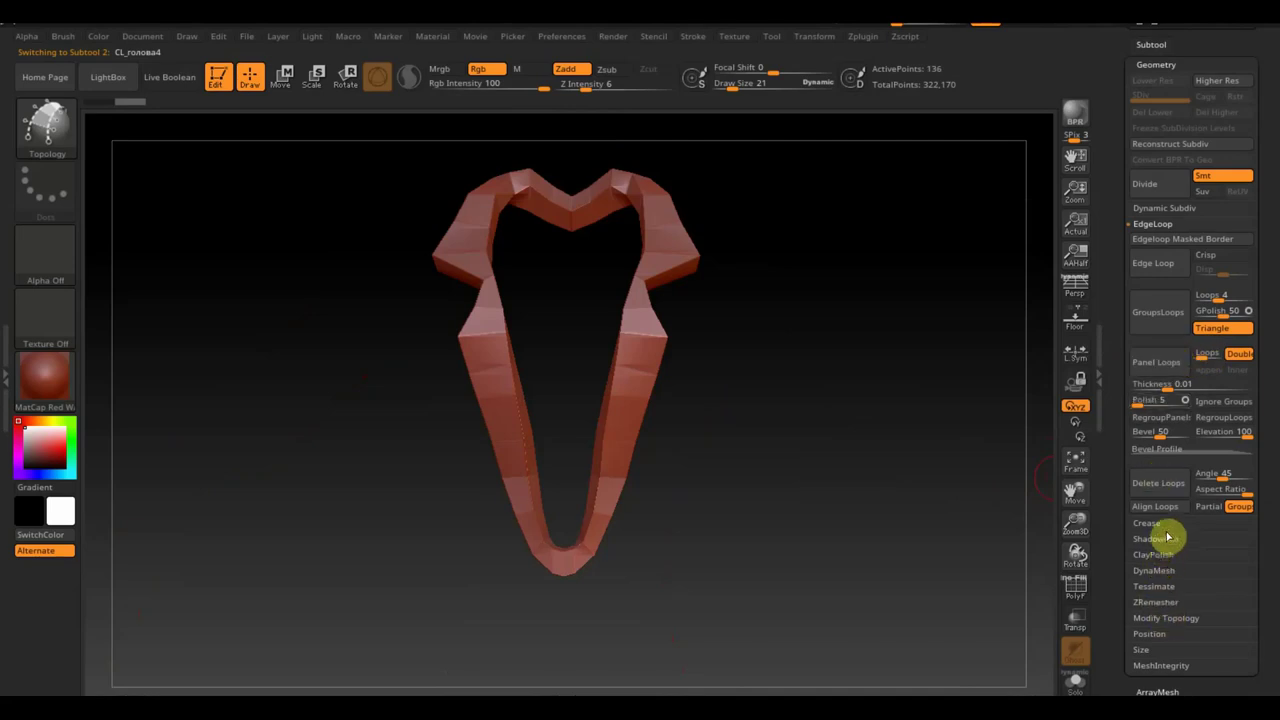
click(1160, 571)
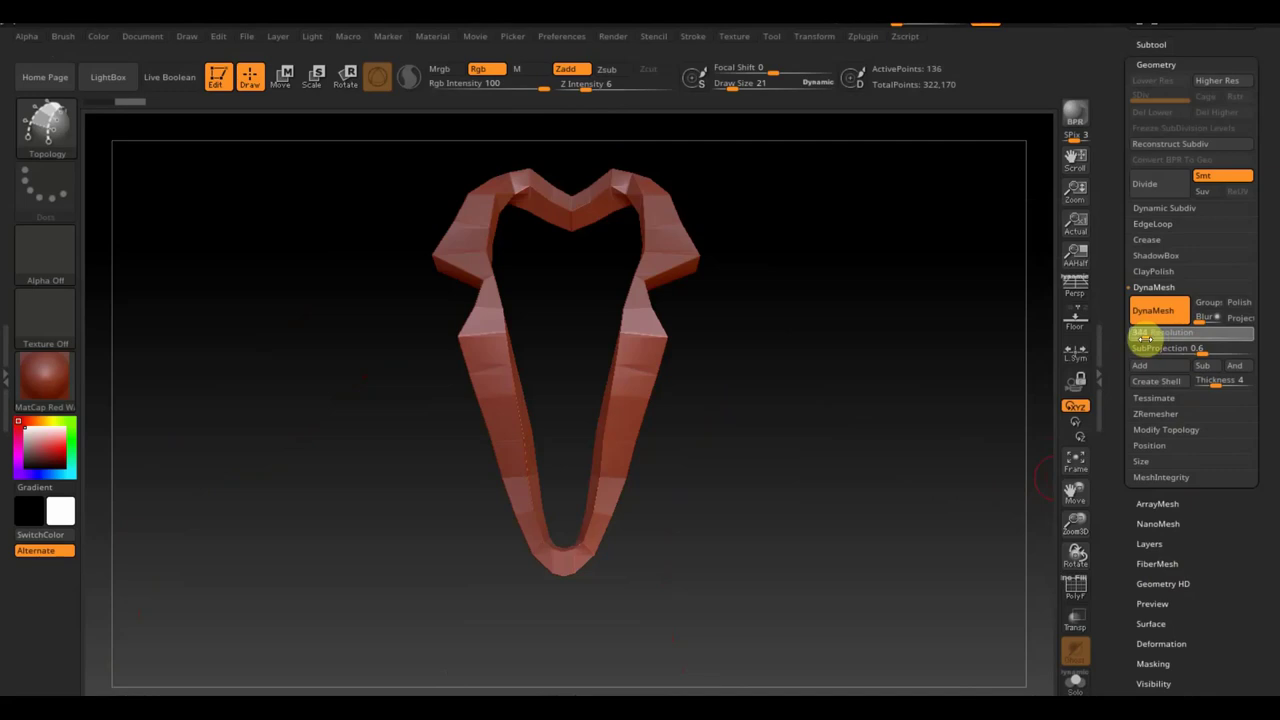
mouse_move(934, 383)
ctrl+mouse_down()
mouse_move(945, 410)
mouse_move(957, 400)
ctrl+mouse_up()
mouse_move(655, 514)
mouse_down()
mouse_move(877, 489)
mouse_move(1003, 503)
mouse_move(1002, 453)
mouse_move(934, 463)
mouse_move(889, 506)
mouse_move(805, 505)
mouse_move(817, 523)
mouse_up()
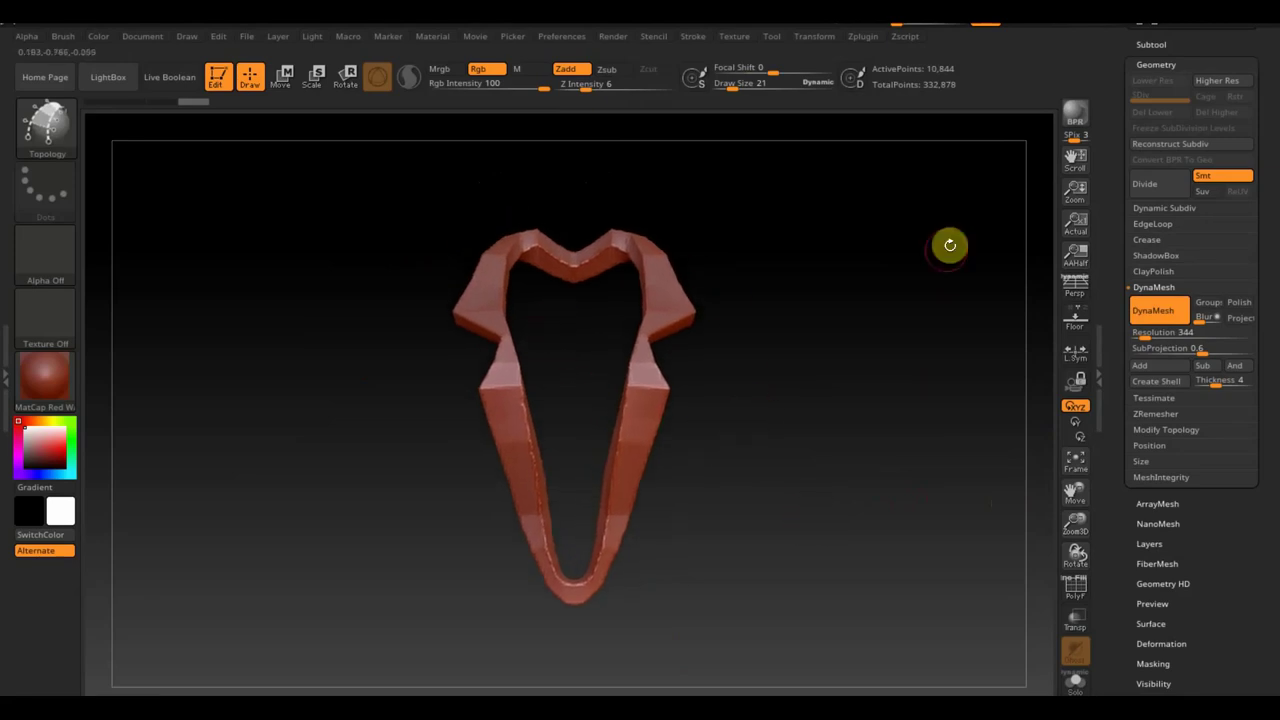
Make the body subtool CL_голова5 active again in the Subtool list.
scroll(1258, 80, up, 1)
scroll(1220, 150, up, 2)
click(1153, 207)
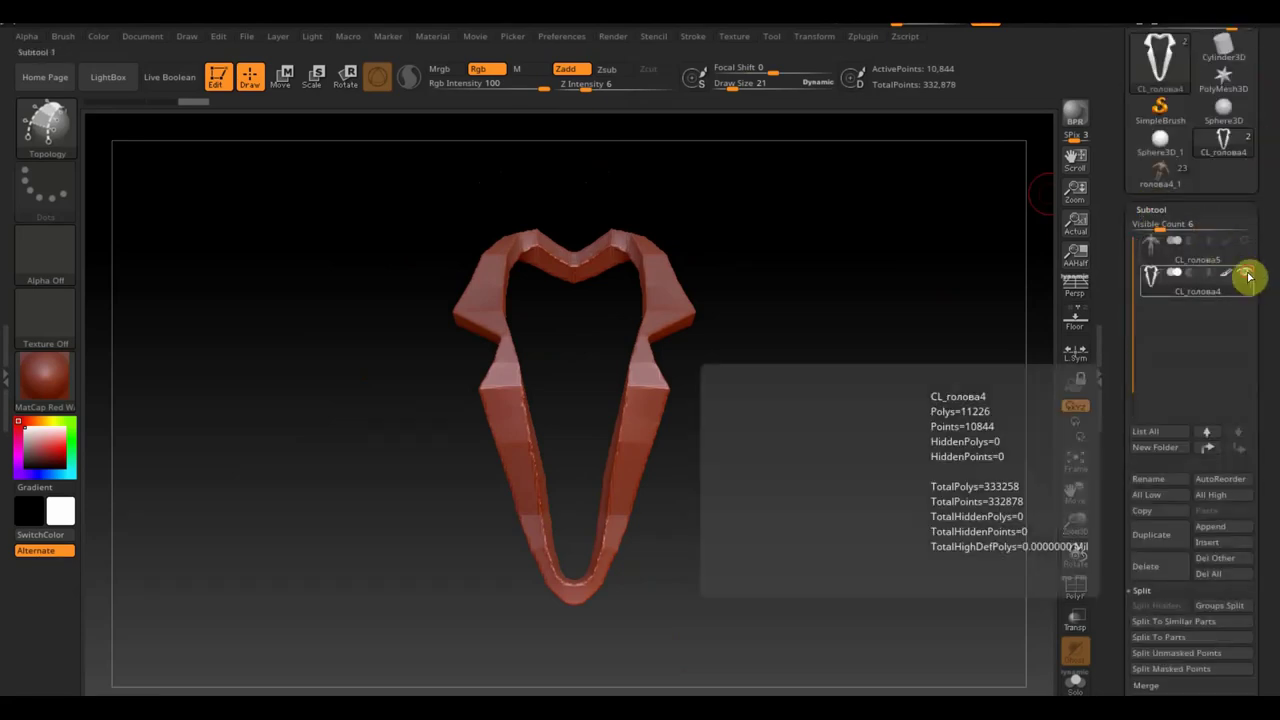
click(1170, 258)
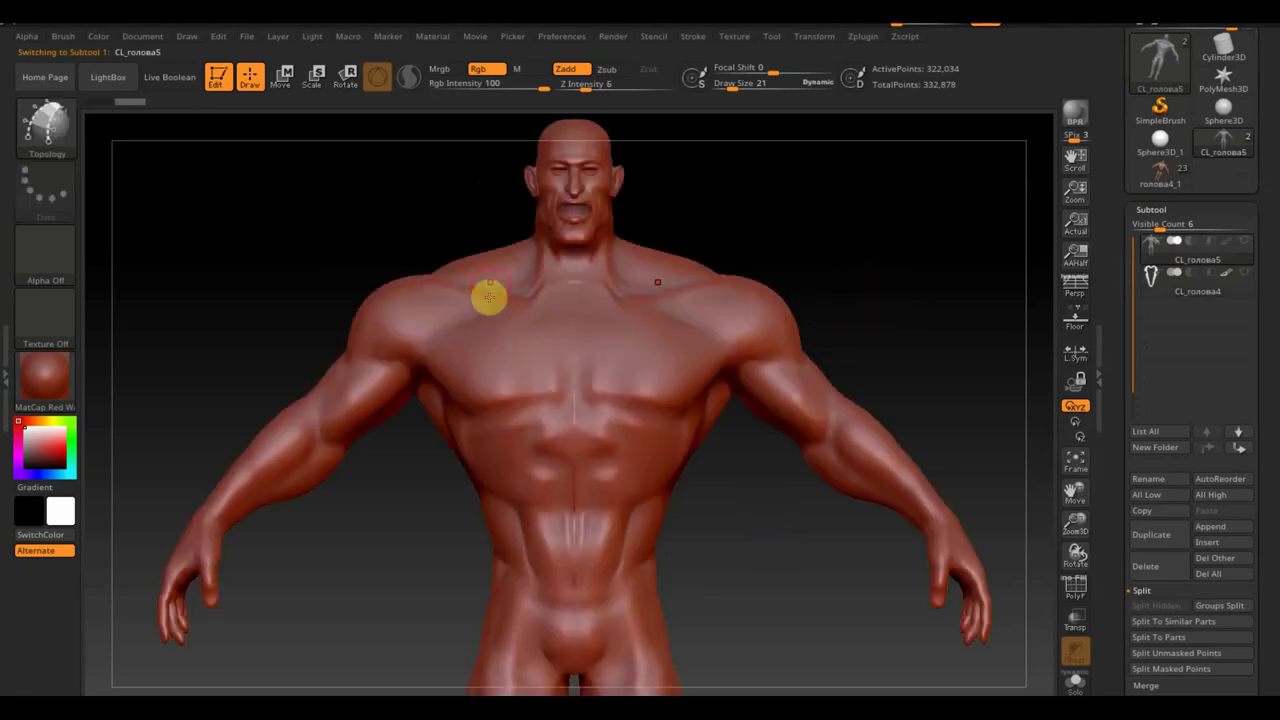
Paint a symmetrical V-shaped MaskPen mask from both shoulders down the chest to the lower abdomen.
key(ctrl)
mouse_move(503, 262)
ctrl+mouse_down()
mouse_move(488, 318)
mouse_move(534, 556)
ctrl+mouse_up()
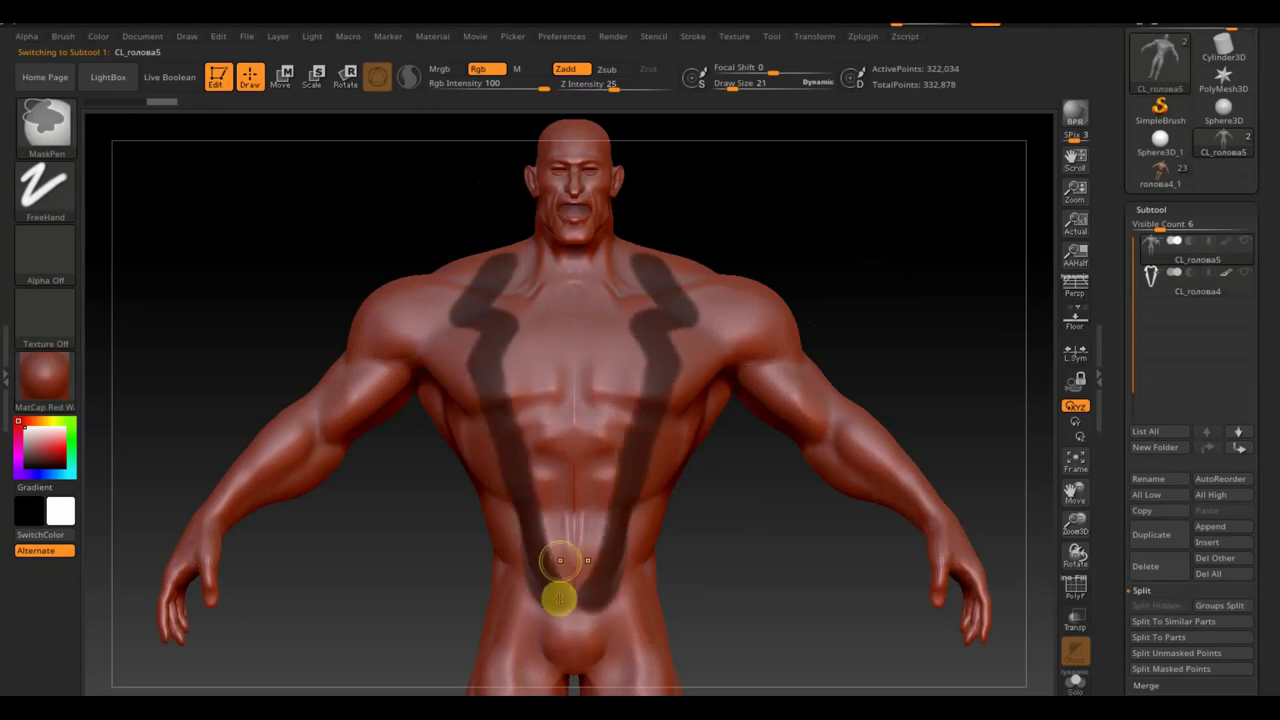
drag(346, 203, 369, 303)
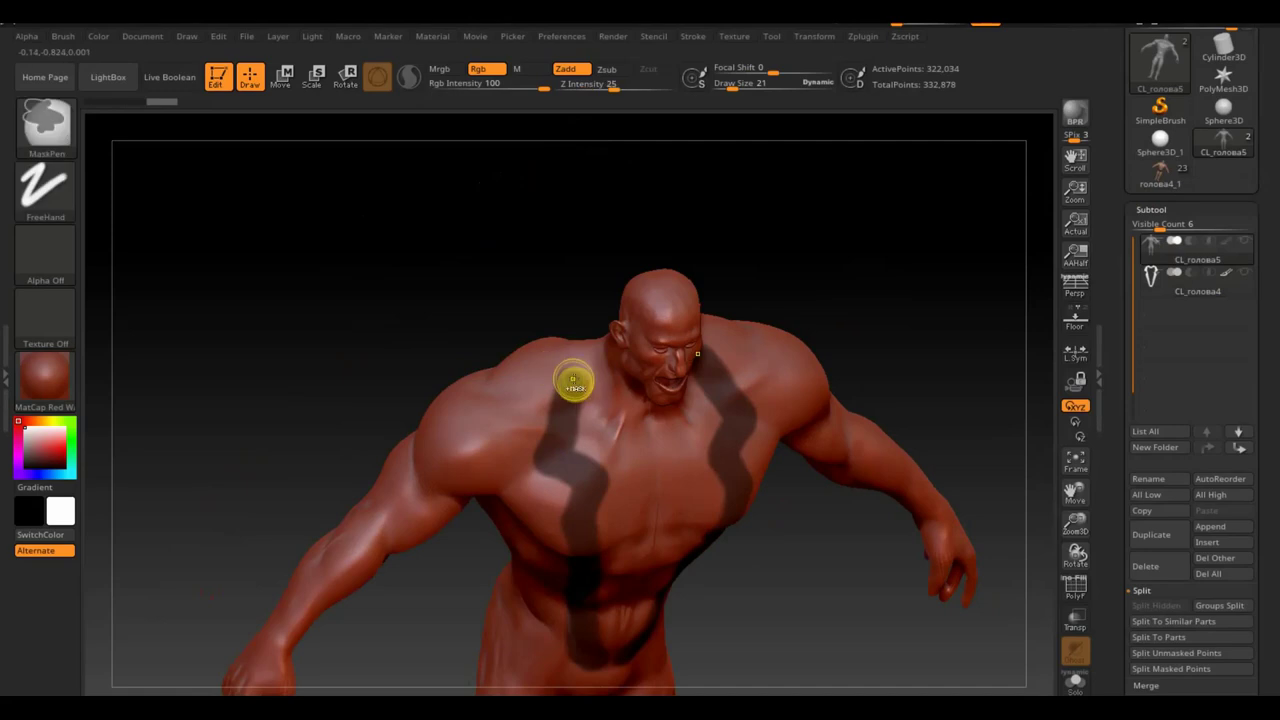
drag(603, 354, 716, 466)
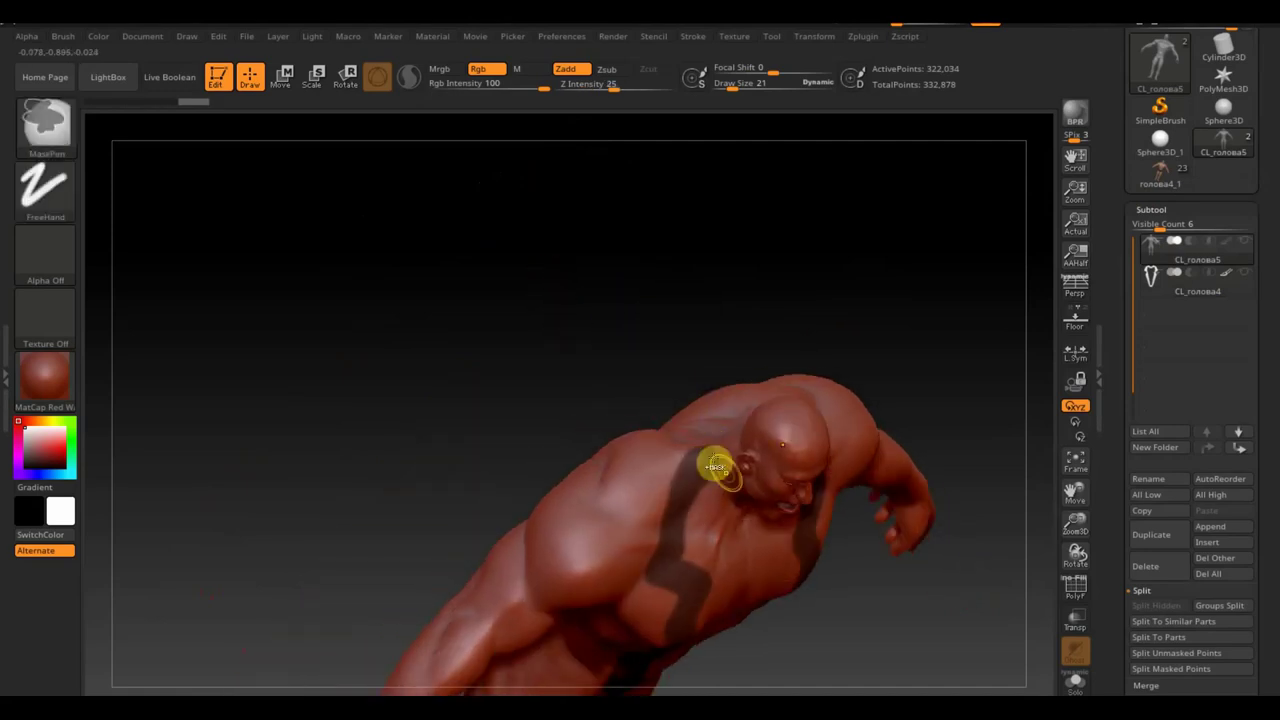
mouse_move(669, 409)
shift+mouse_down()
mouse_move(917, 222)
mouse_move(913, 248)
shift+mouse_up()
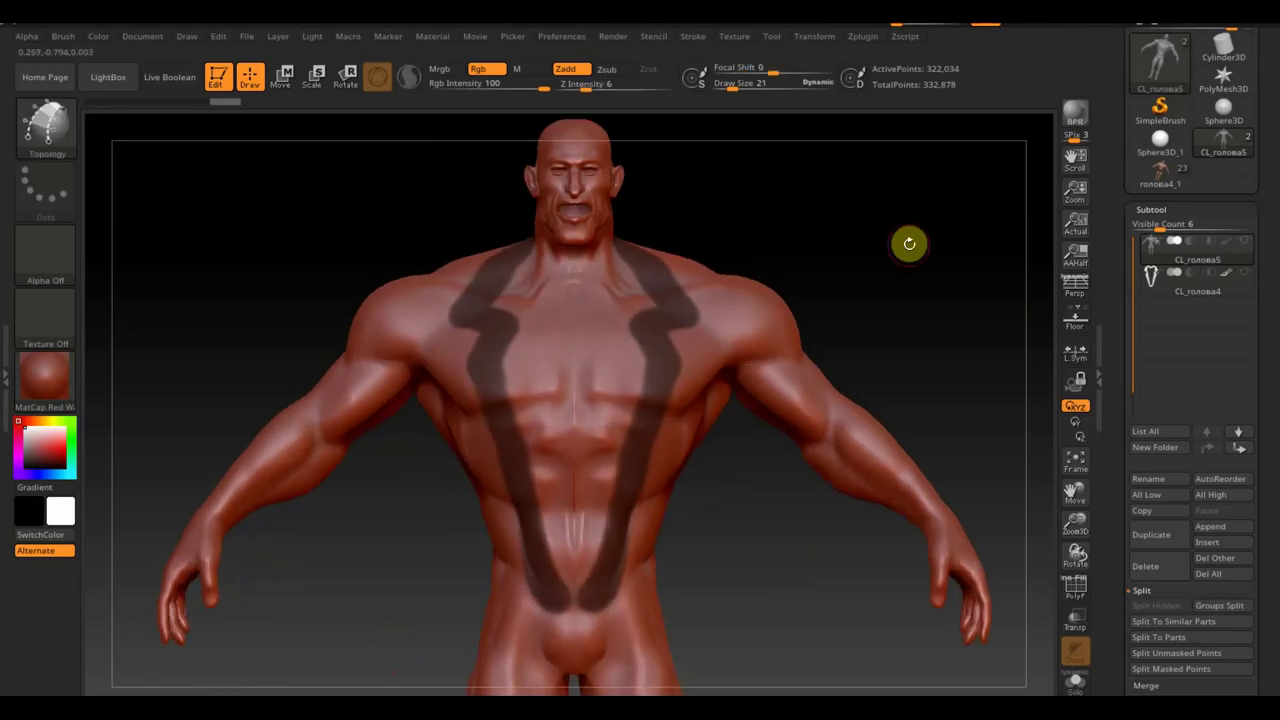
scroll(1263, 681, down, 1)
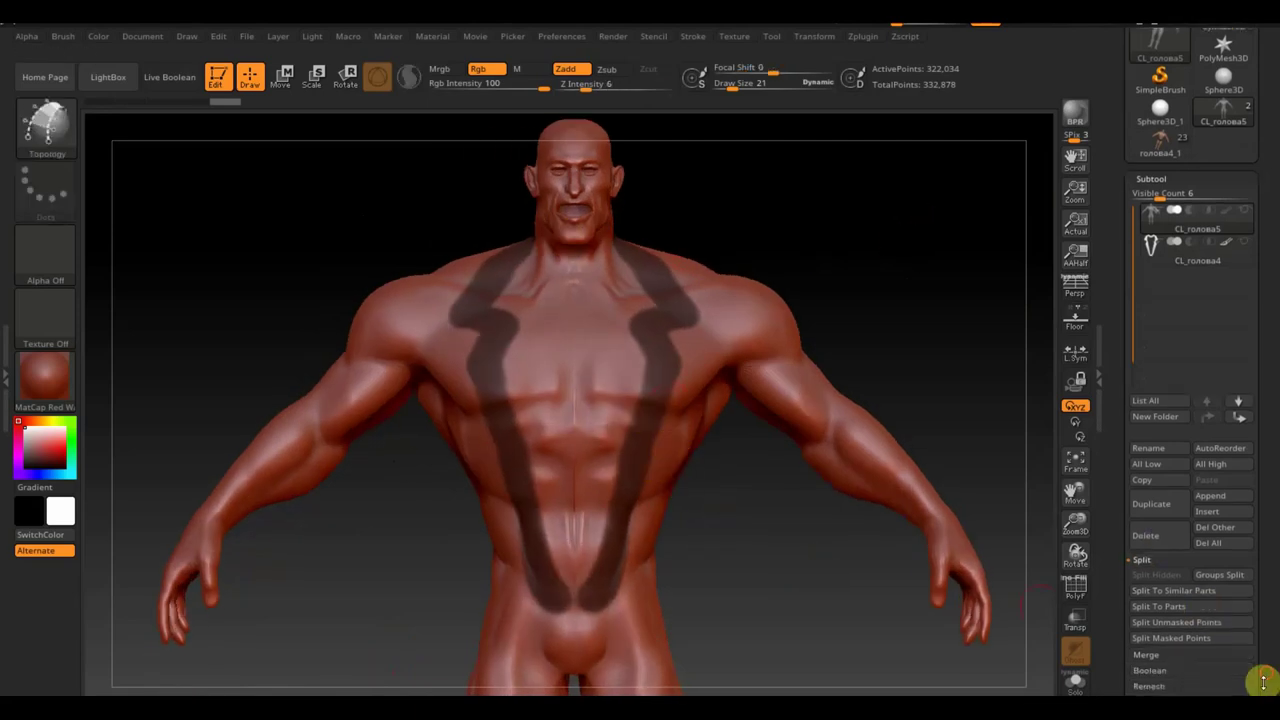
drag(1263, 681, 1267, 601)
Extract the masked chest band and accept it as the new Extract1 subtool.
click(1156, 647)
click(1171, 597)
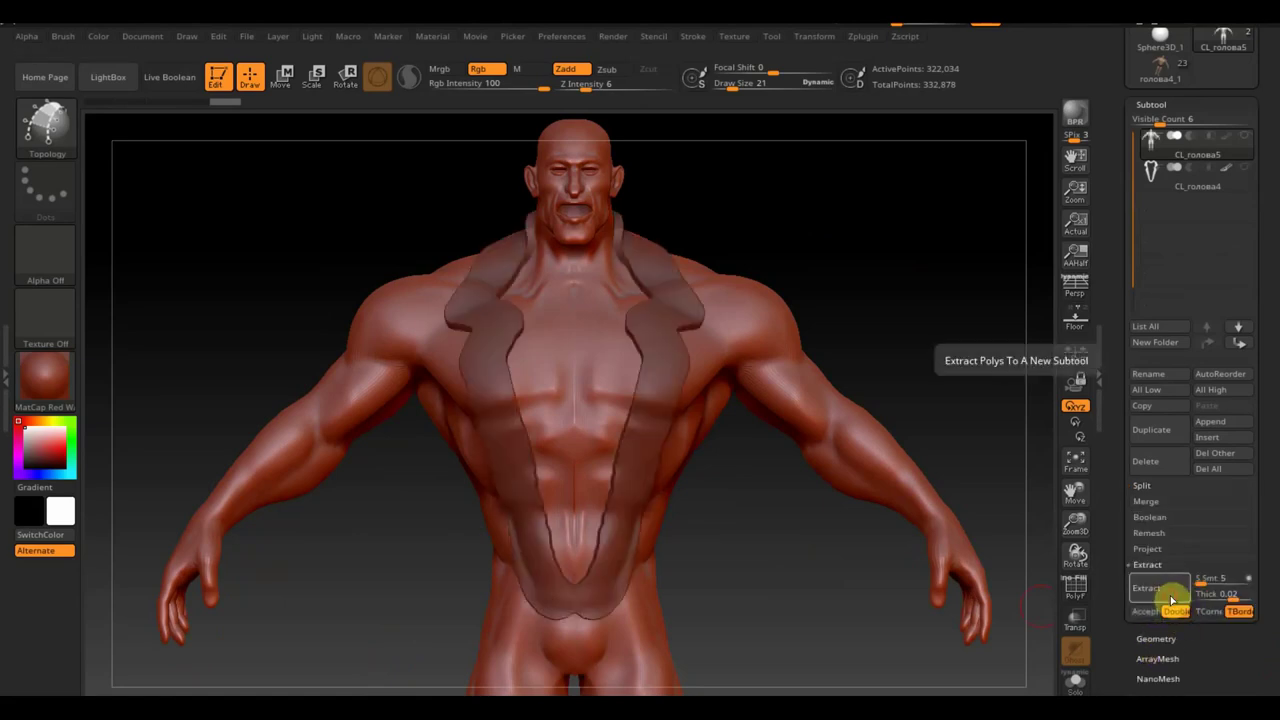
click(1145, 611)
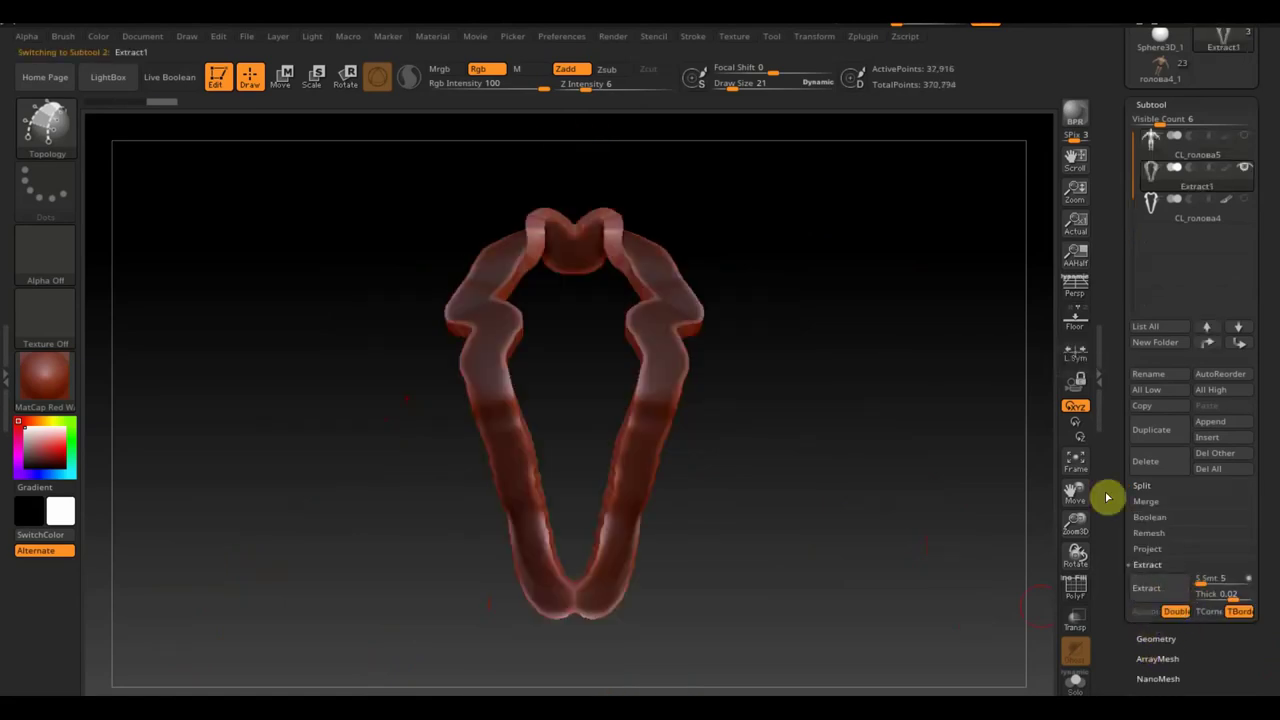
Smooth the rough top and left side of the extracted V-shaped shell.
drag(952, 342, 932, 499)
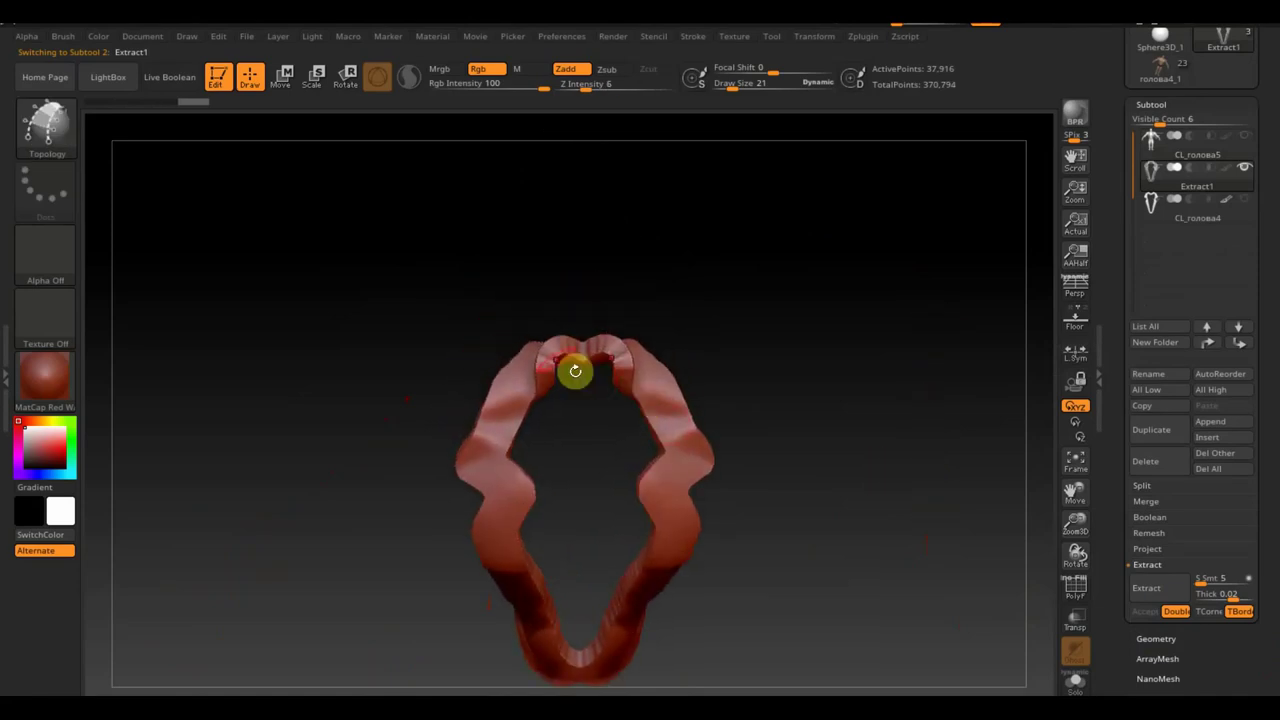
drag(733, 87, 743, 86)
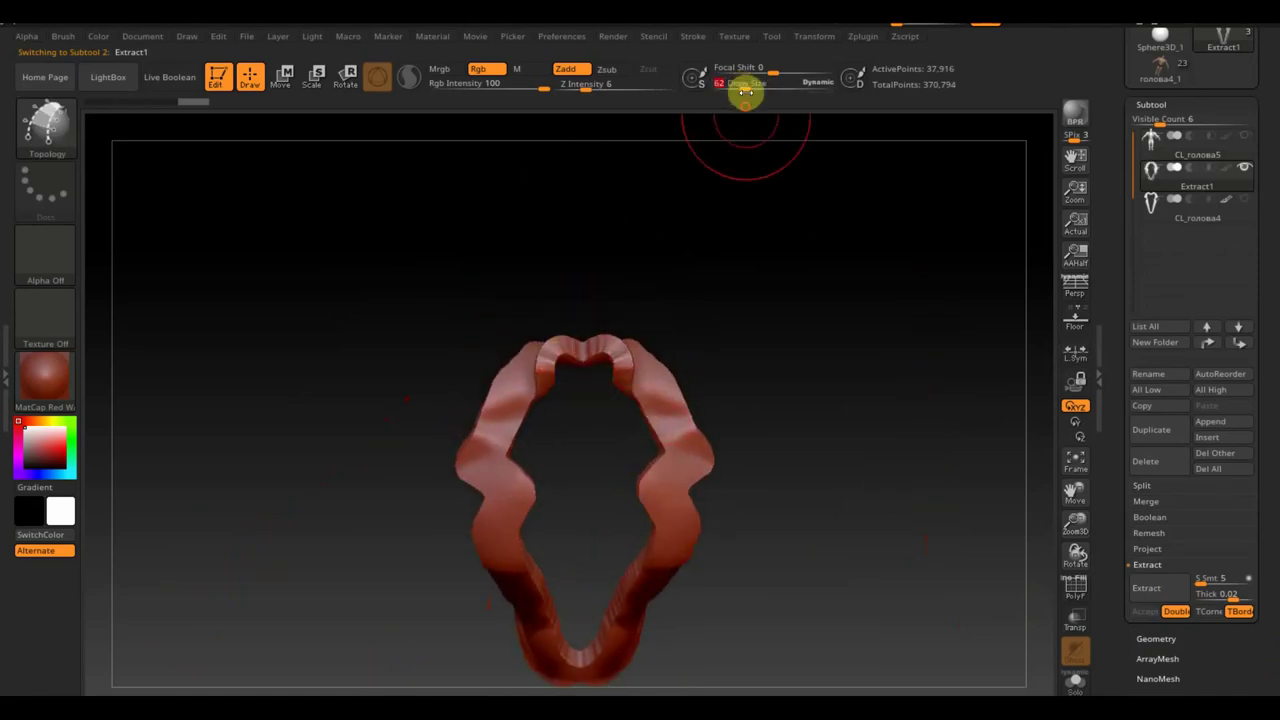
mouse_move(600, 357)
shift+mouse_down()
mouse_move(589, 326)
mouse_move(495, 453)
mouse_move(497, 566)
shift+mouse_up()
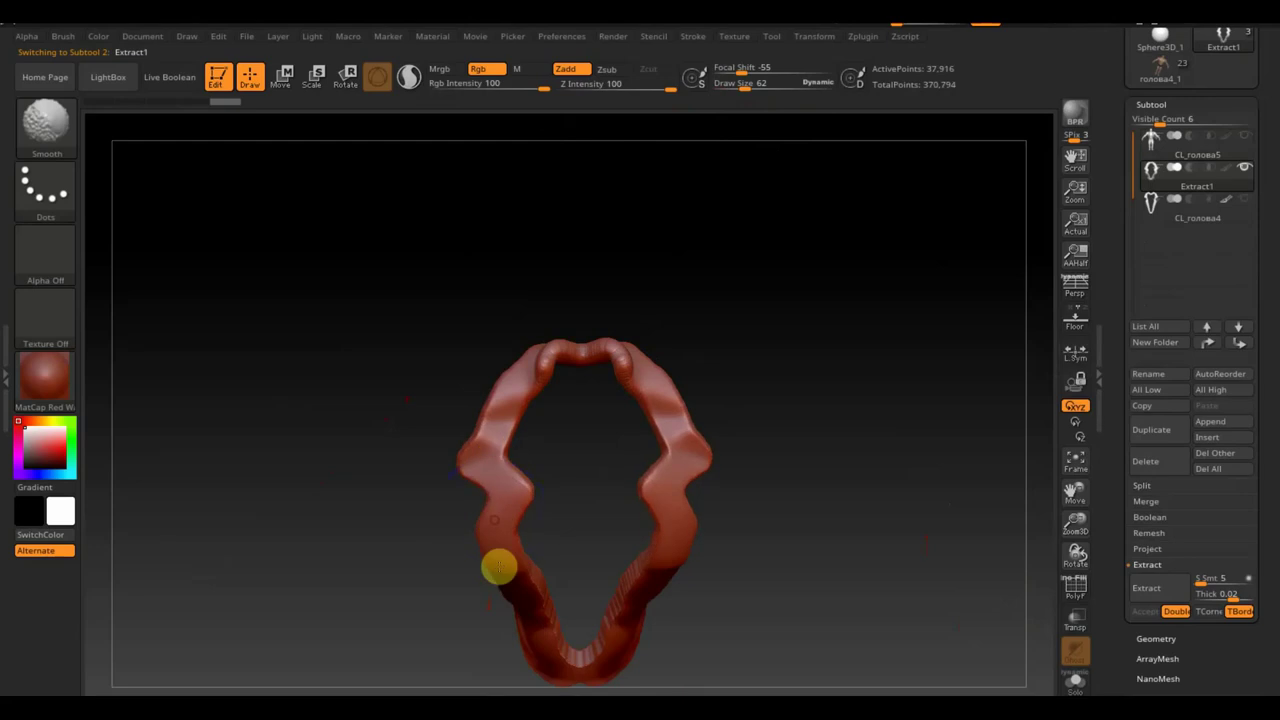
mouse_move(549, 603)
mouse_down()
mouse_move(769, 520)
mouse_move(686, 489)
mouse_move(609, 523)
mouse_move(589, 614)
mouse_move(662, 380)
mouse_move(571, 234)
mouse_up()
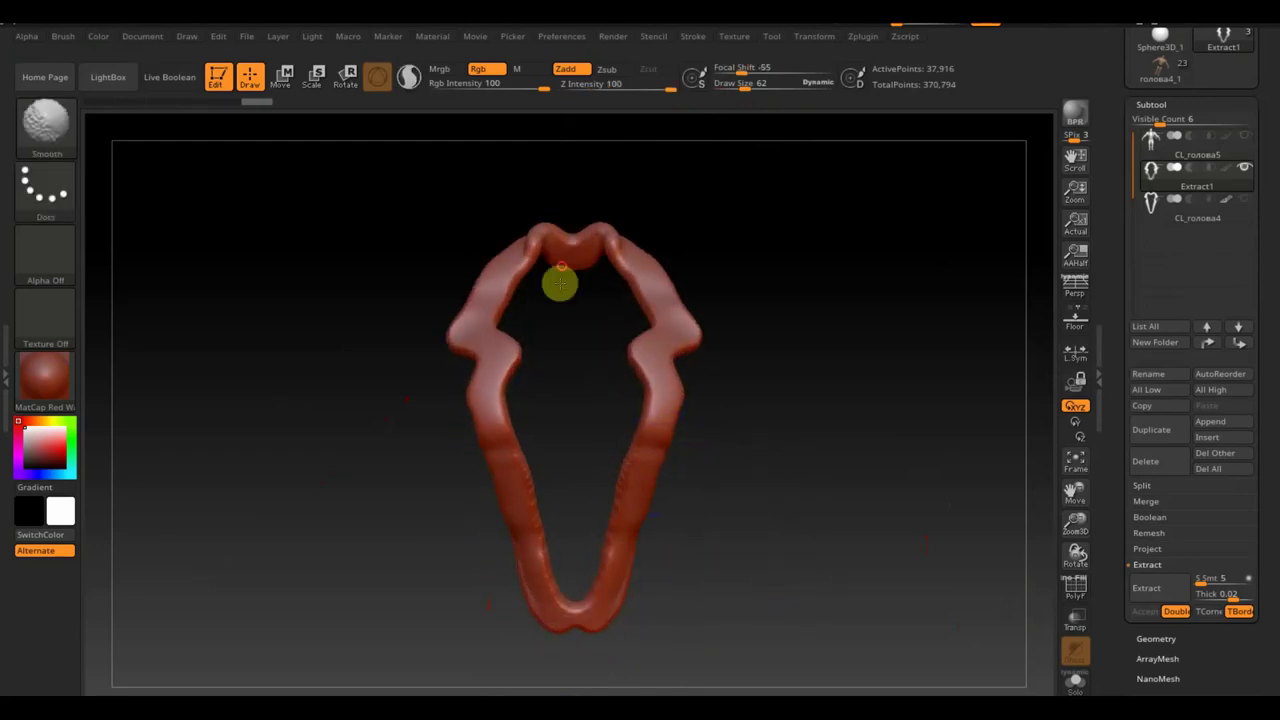
With the Move Topological brush, pull the shell's left arm outward.
click(60, 128)
click(702, 373)
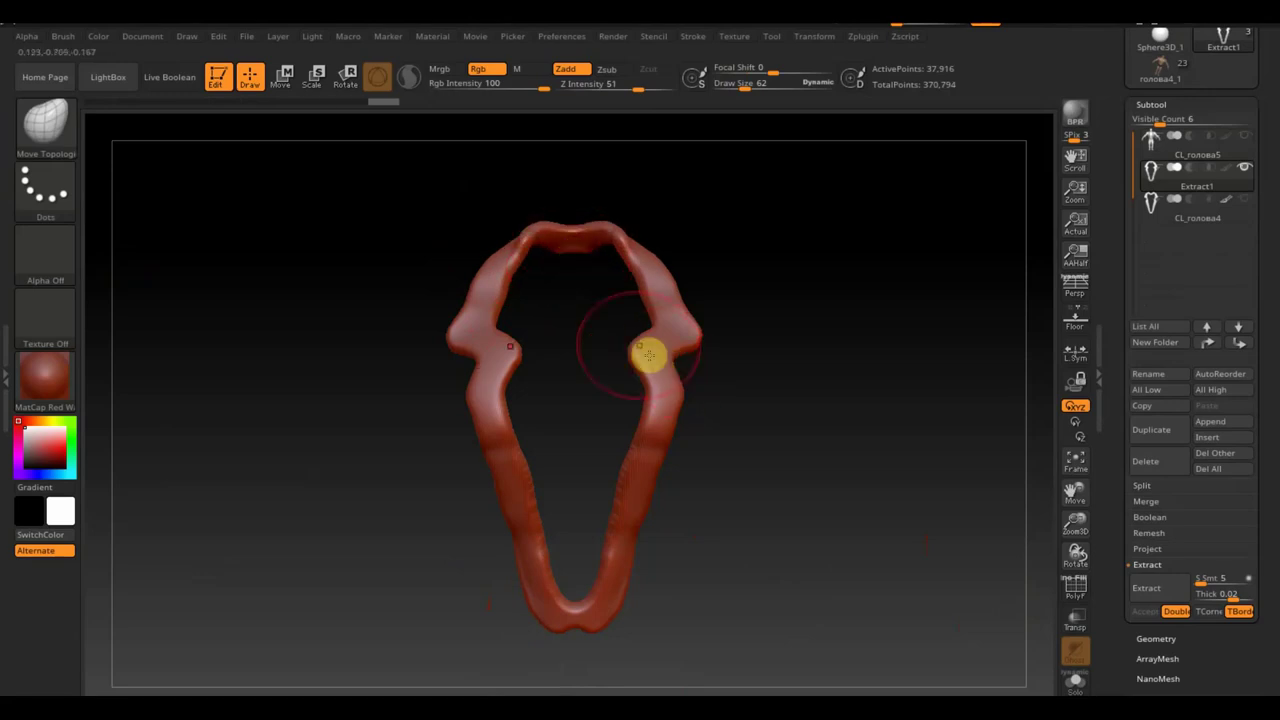
drag(709, 374, 751, 360)
mouse_move(643, 449)
mouse_down()
mouse_move(729, 486)
mouse_move(737, 466)
mouse_up()
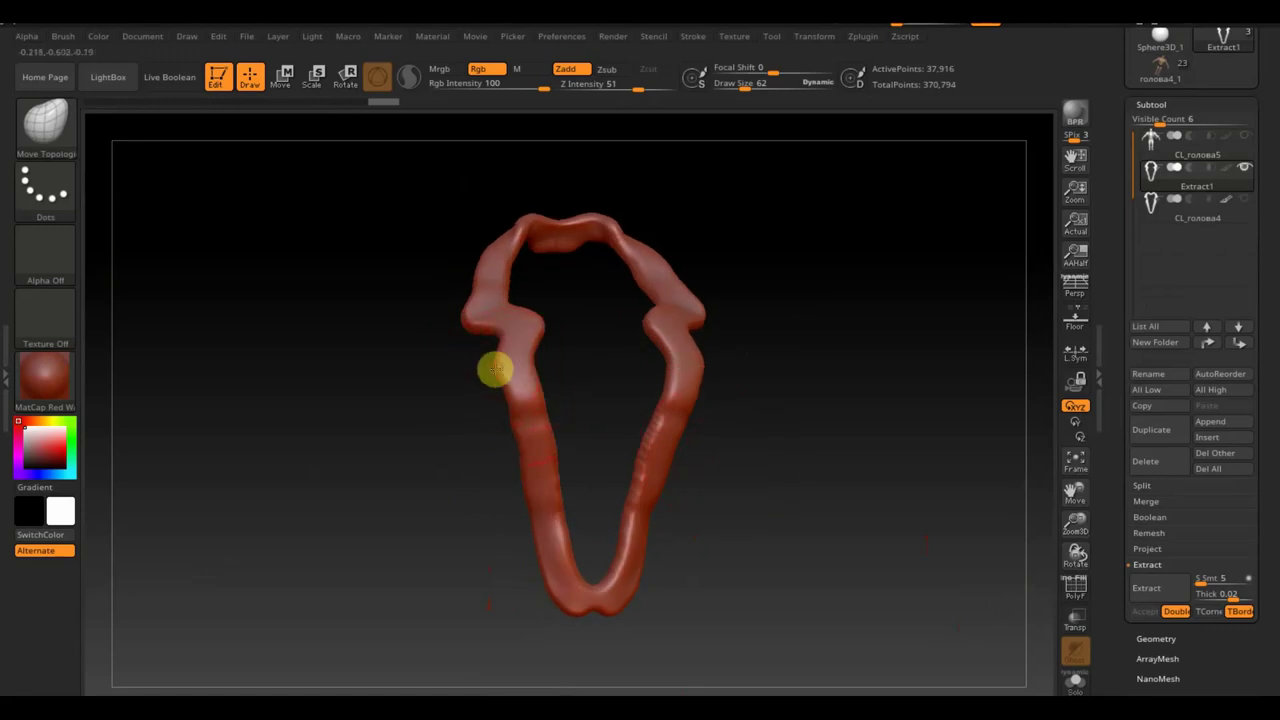
drag(466, 380, 563, 517)
Smooth the shell's edges from several angles and make the CL_голова4 strip visible again.
key(shift)
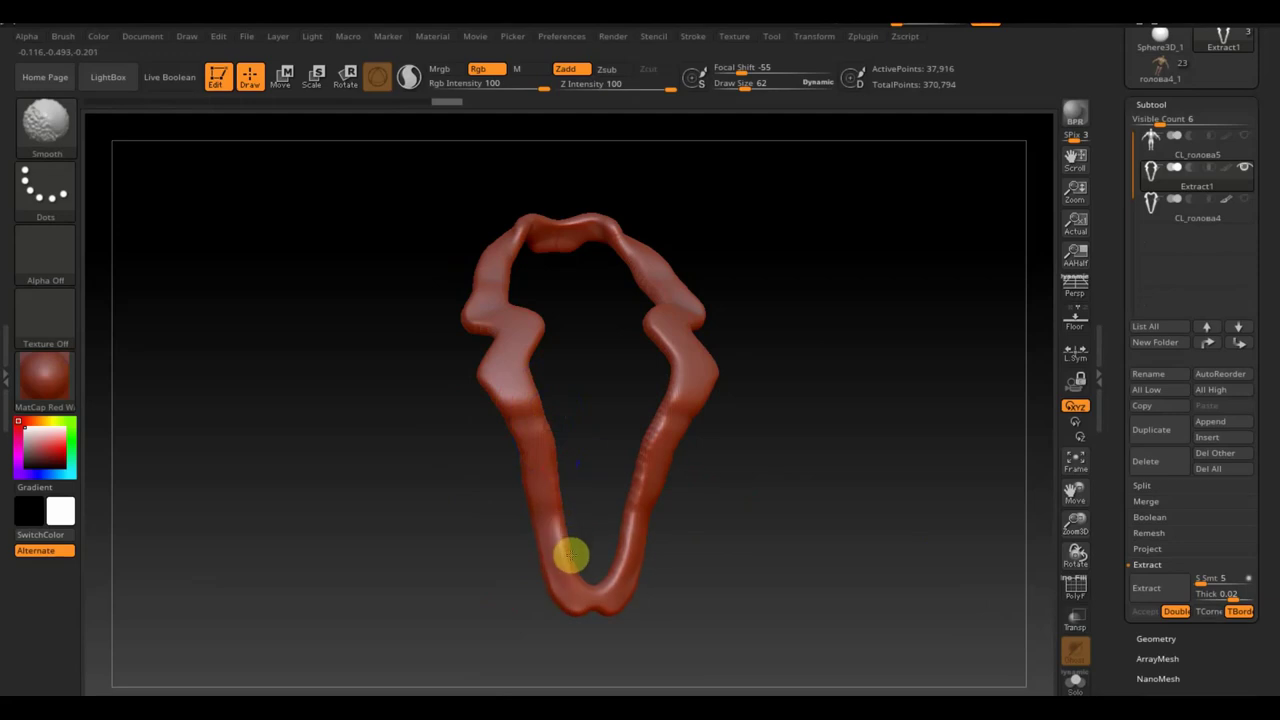
drag(730, 511, 750, 514)
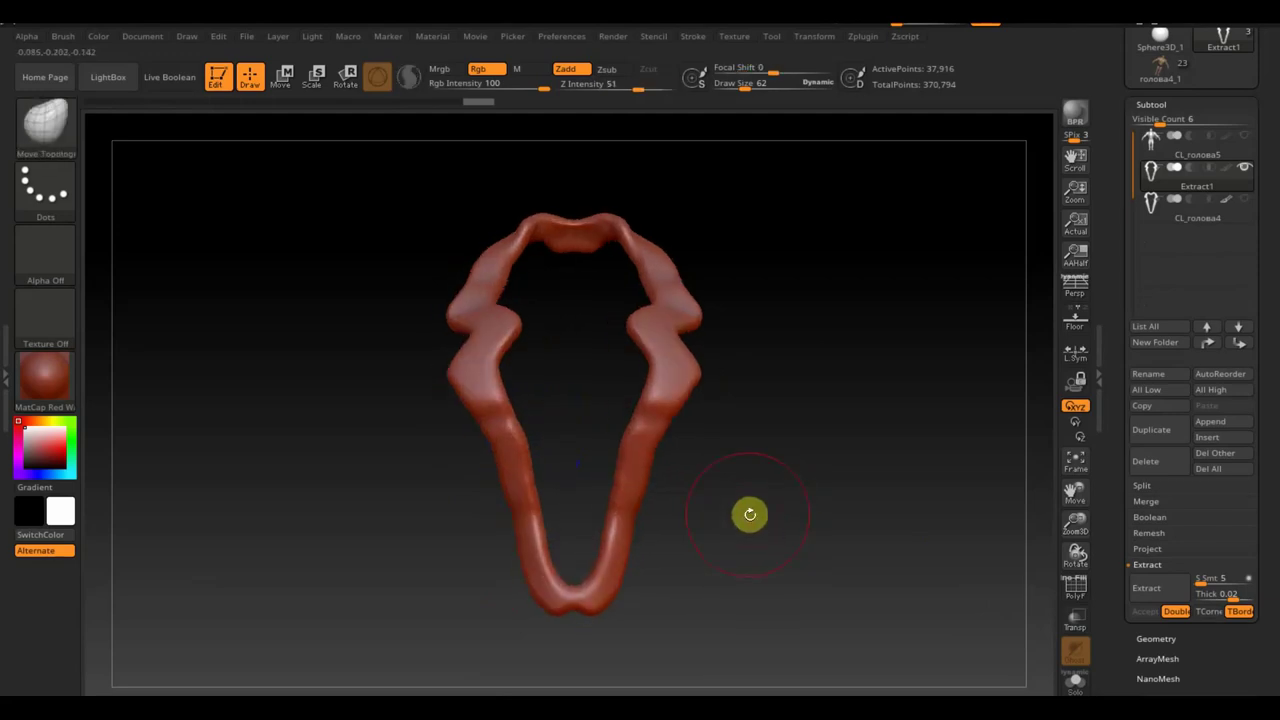
drag(706, 474, 917, 523)
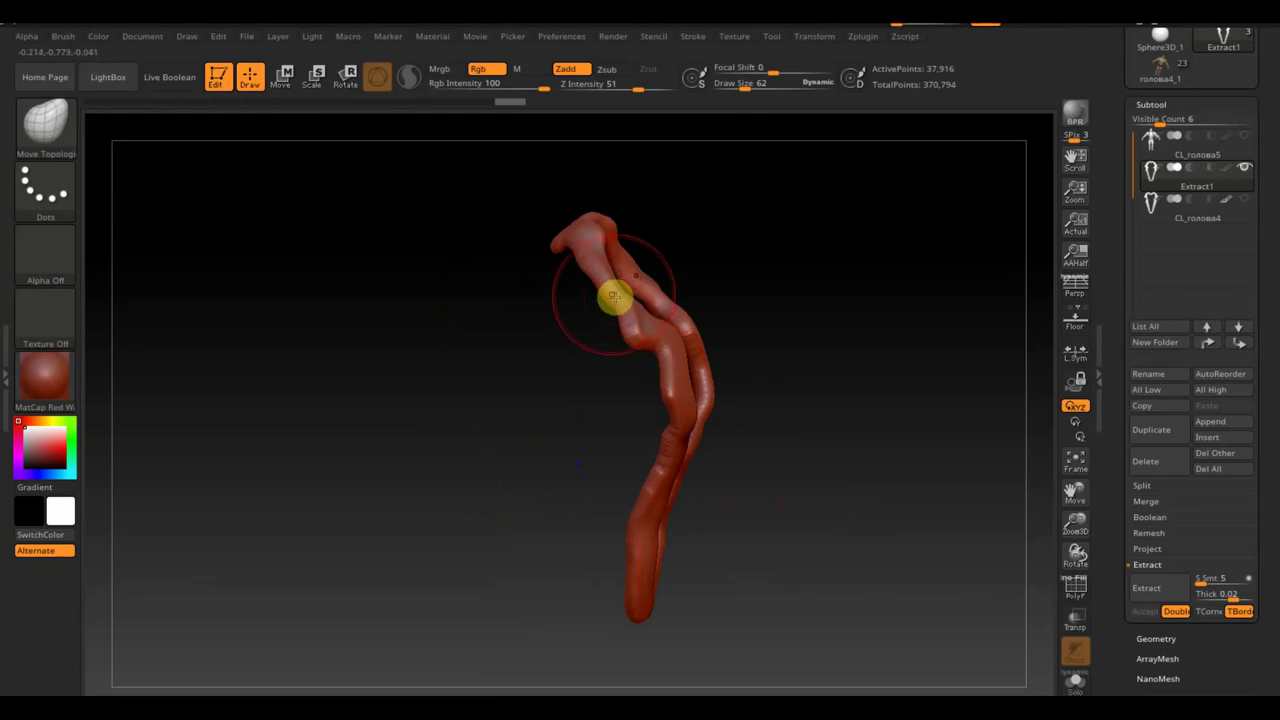
drag(808, 294, 729, 294)
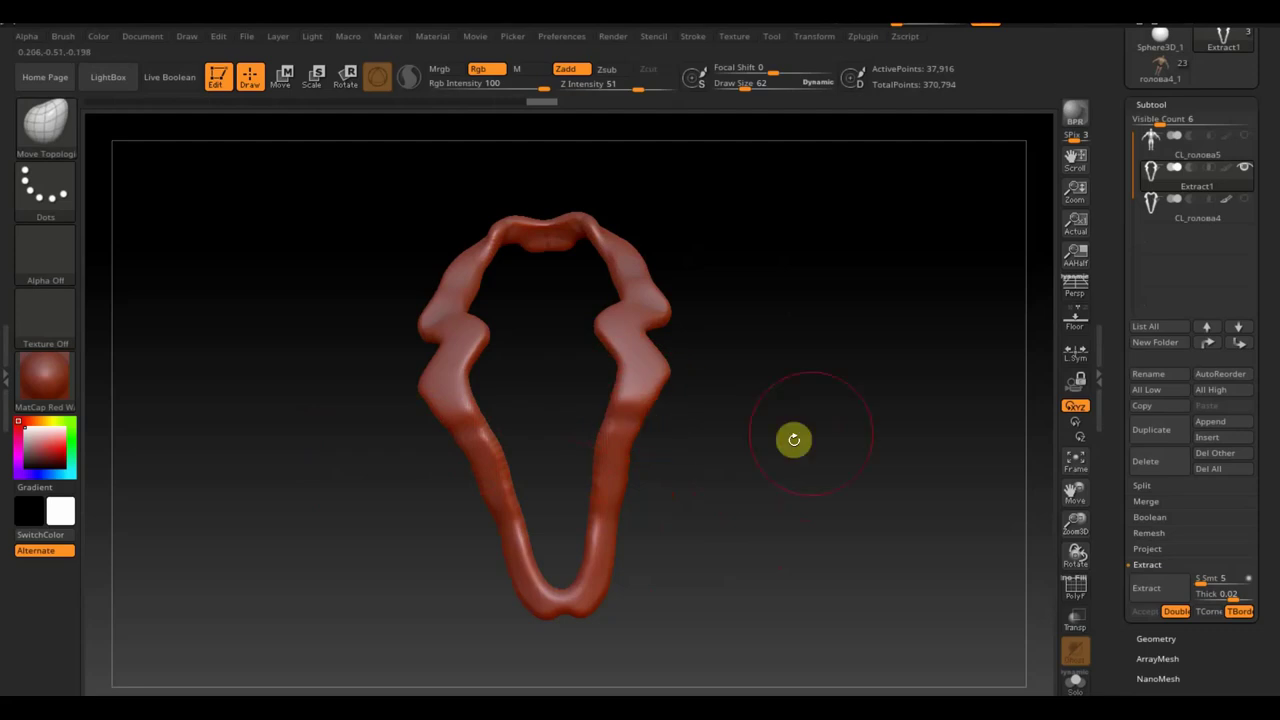
shift+drag(829, 431, 837, 460)
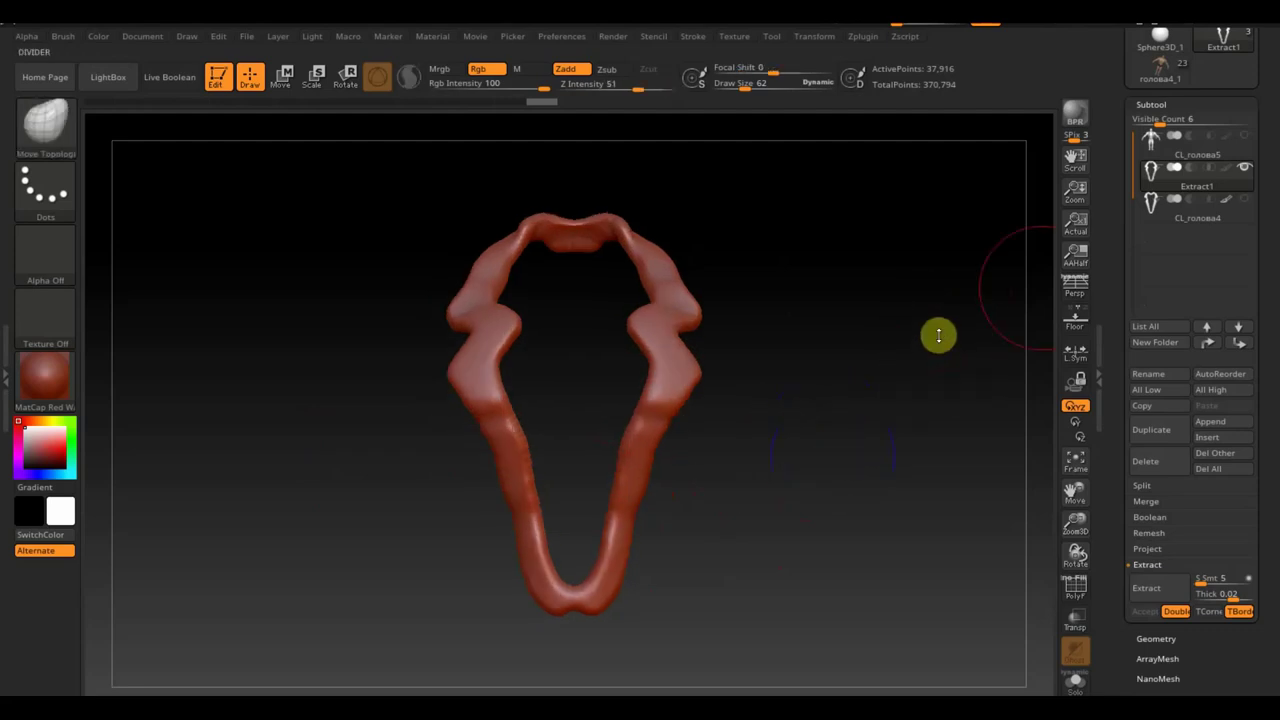
click(1243, 204)
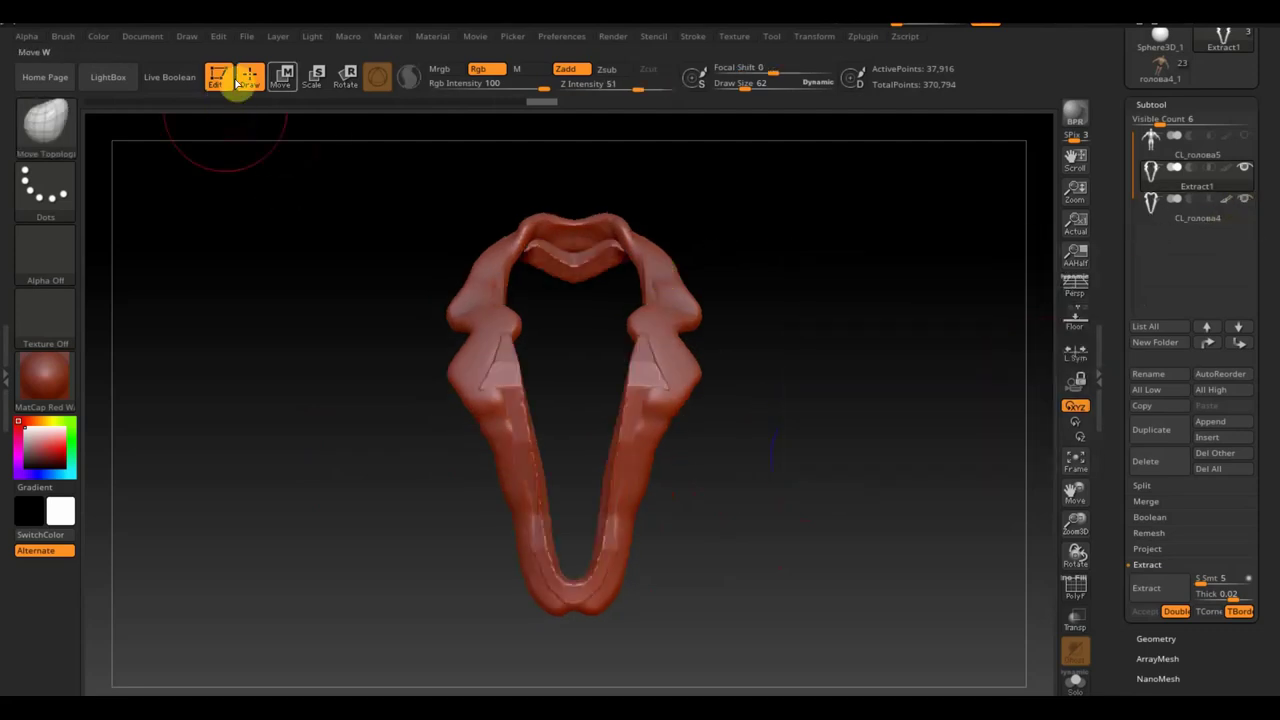
Move the Extract1 strip left so it sits beside the faceted strip, framing both.
click(283, 80)
drag(491, 677, 189, 640)
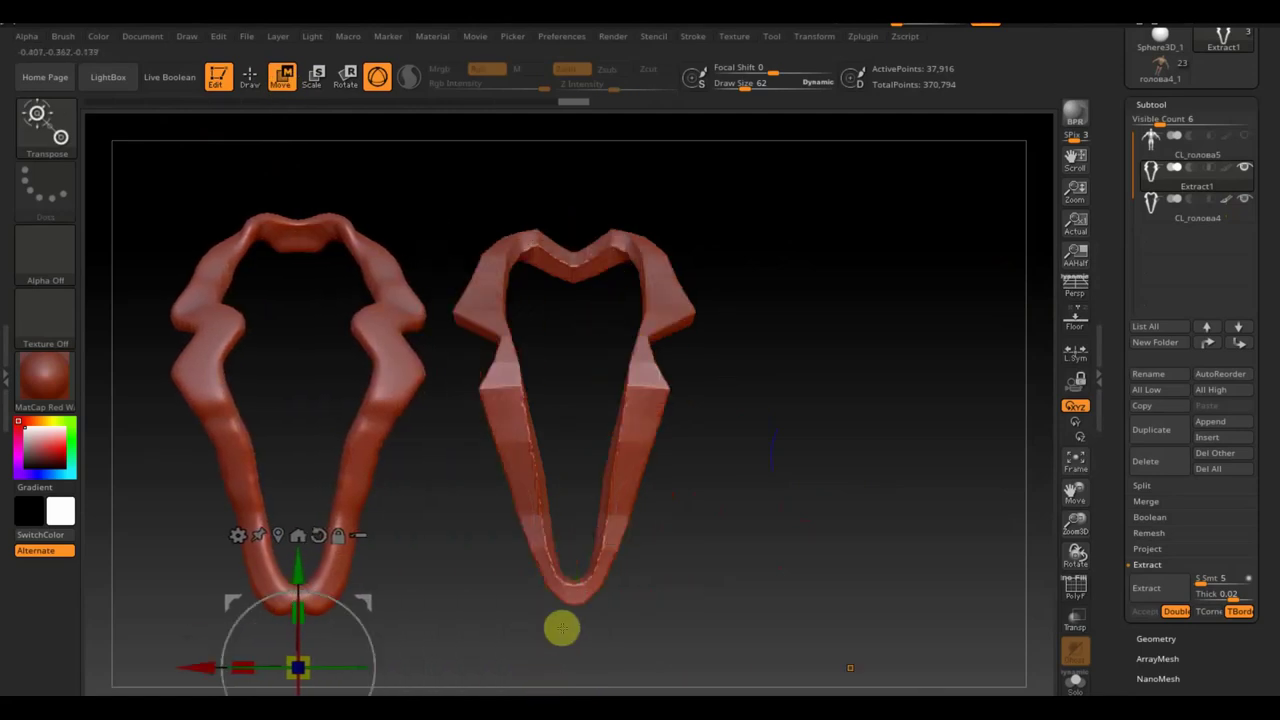
alt+right_drag(742, 563, 907, 531)
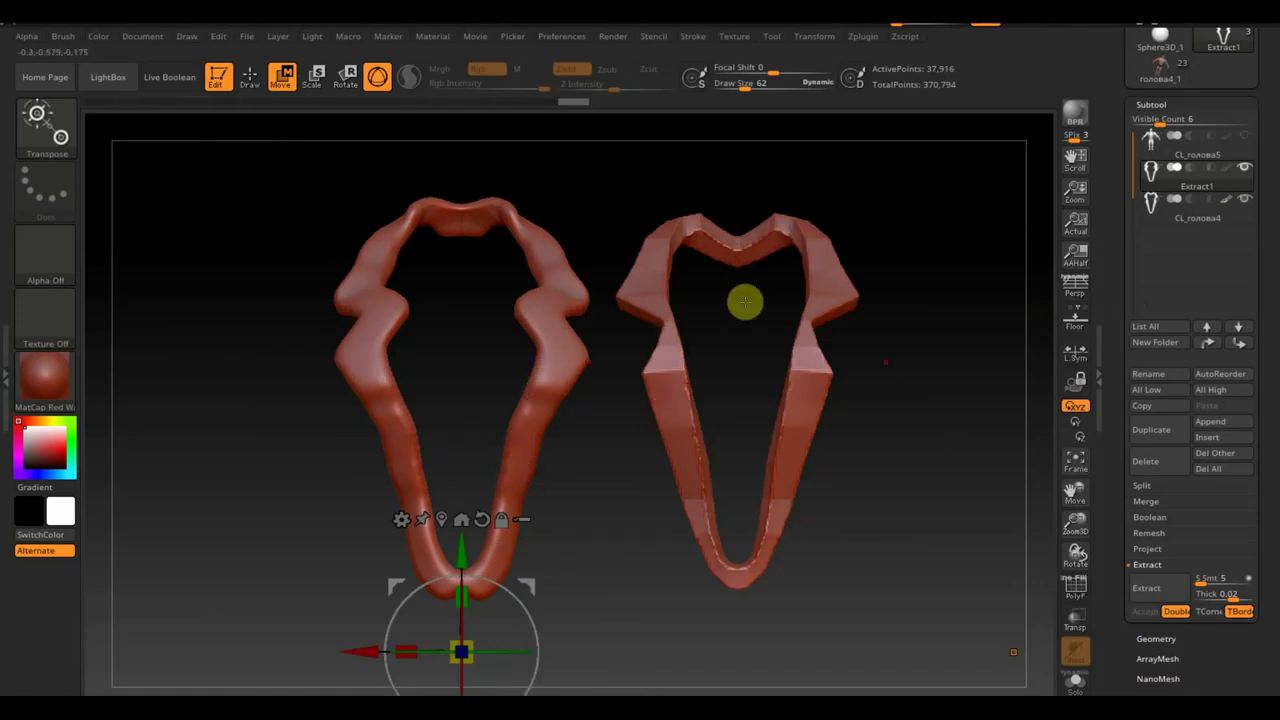
mouse_move(871, 495)
mouse_down()
mouse_move(891, 497)
mouse_move(866, 497)
mouse_move(904, 439)
mouse_up()
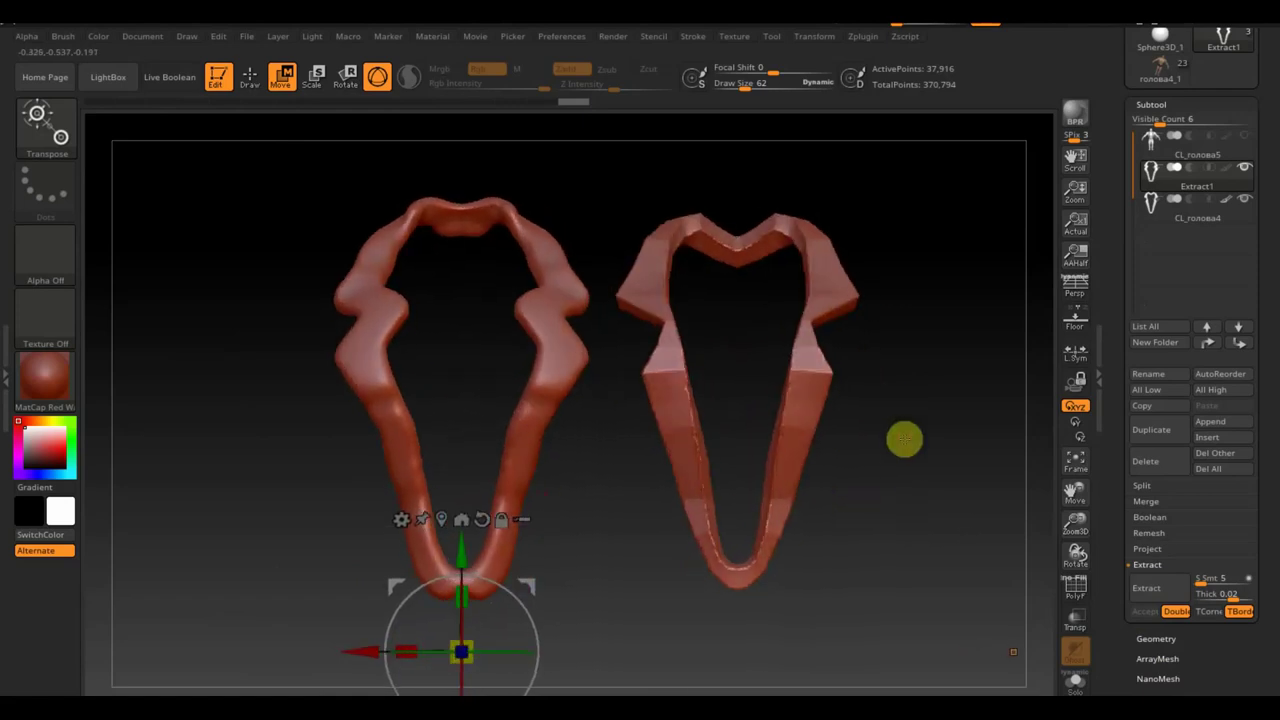
Make CL_голова4 the active subtool, undo a stray mask stroke, and return to Draw mode.
click(1157, 222)
drag(1264, 670, 1254, 553)
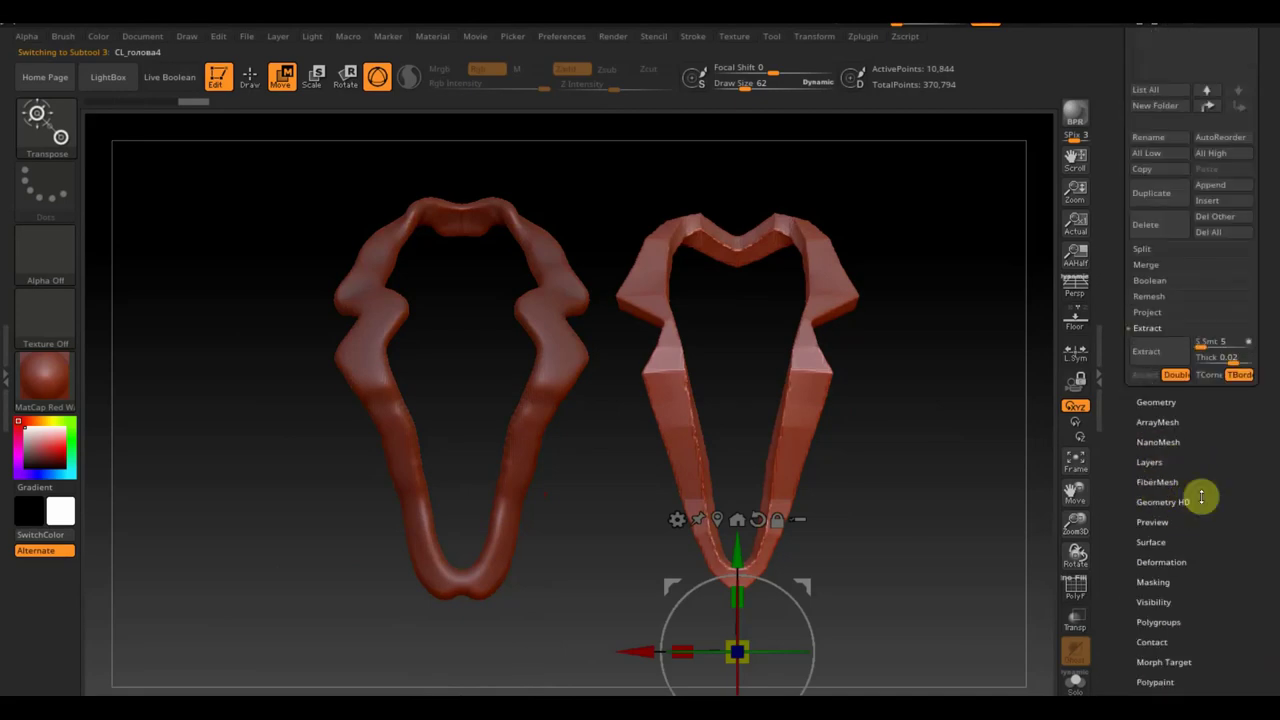
key(ctrl)
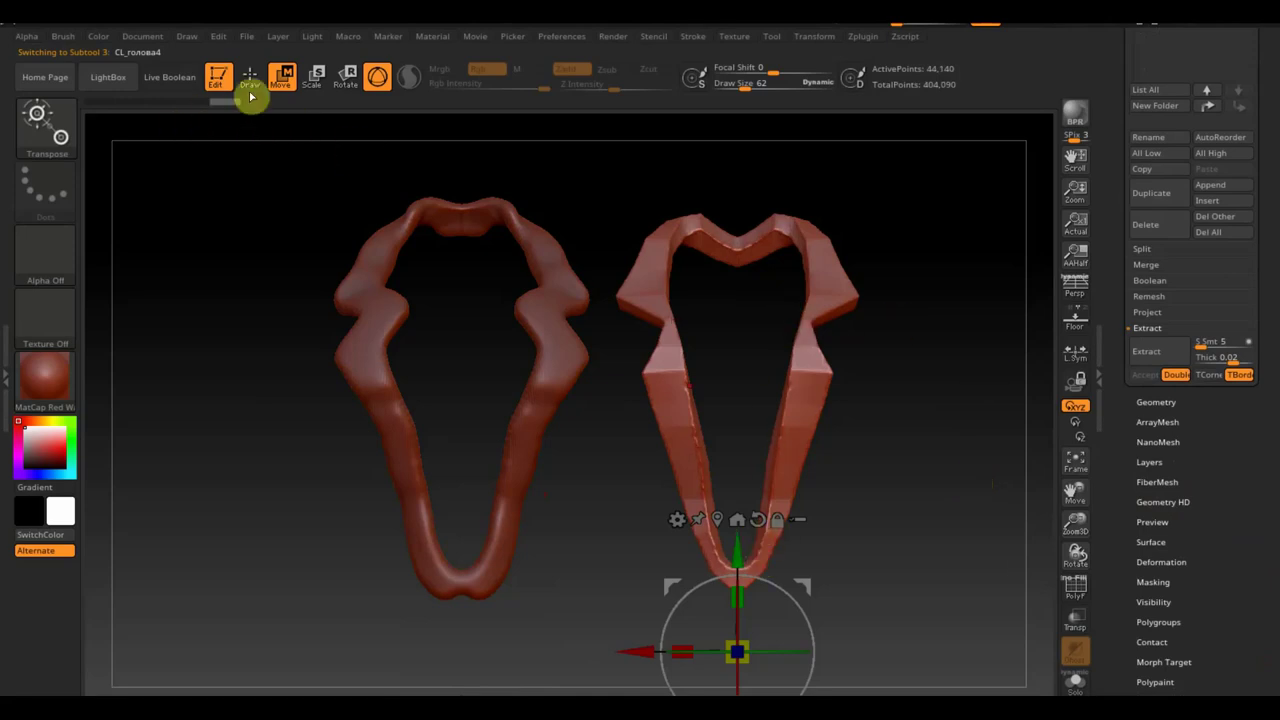
drag(260, 103, 197, 104)
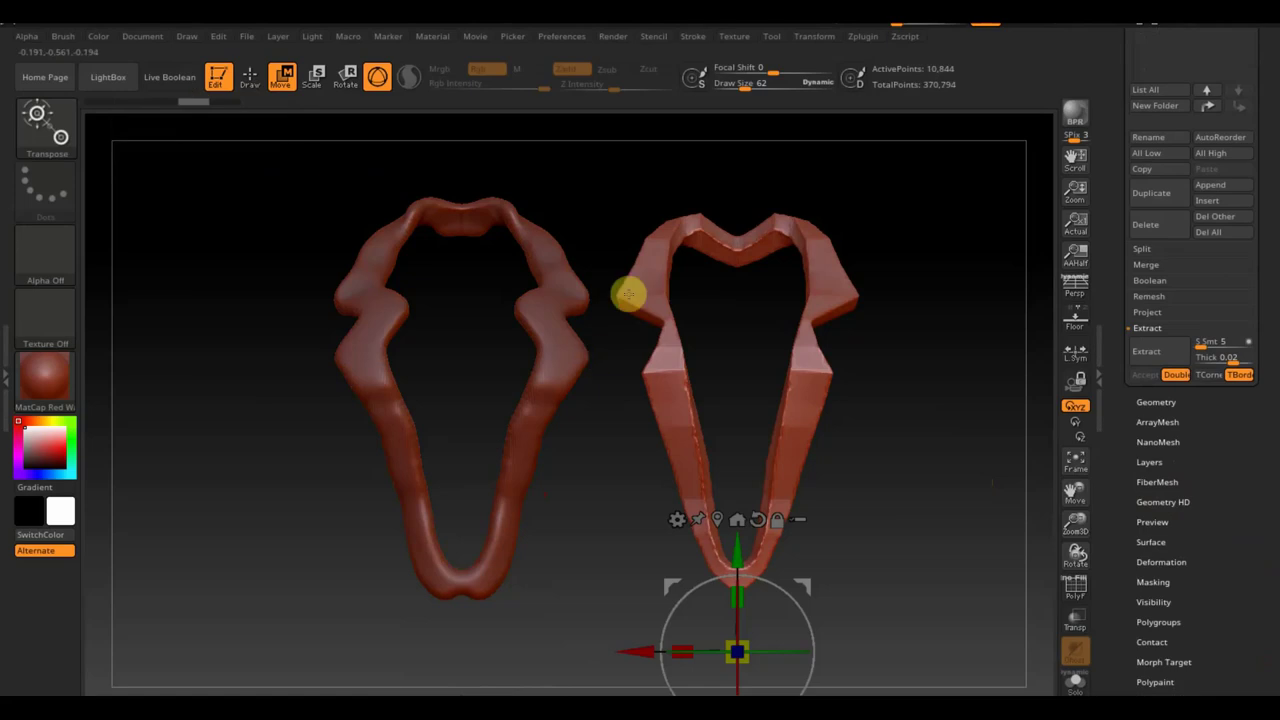
click(250, 77)
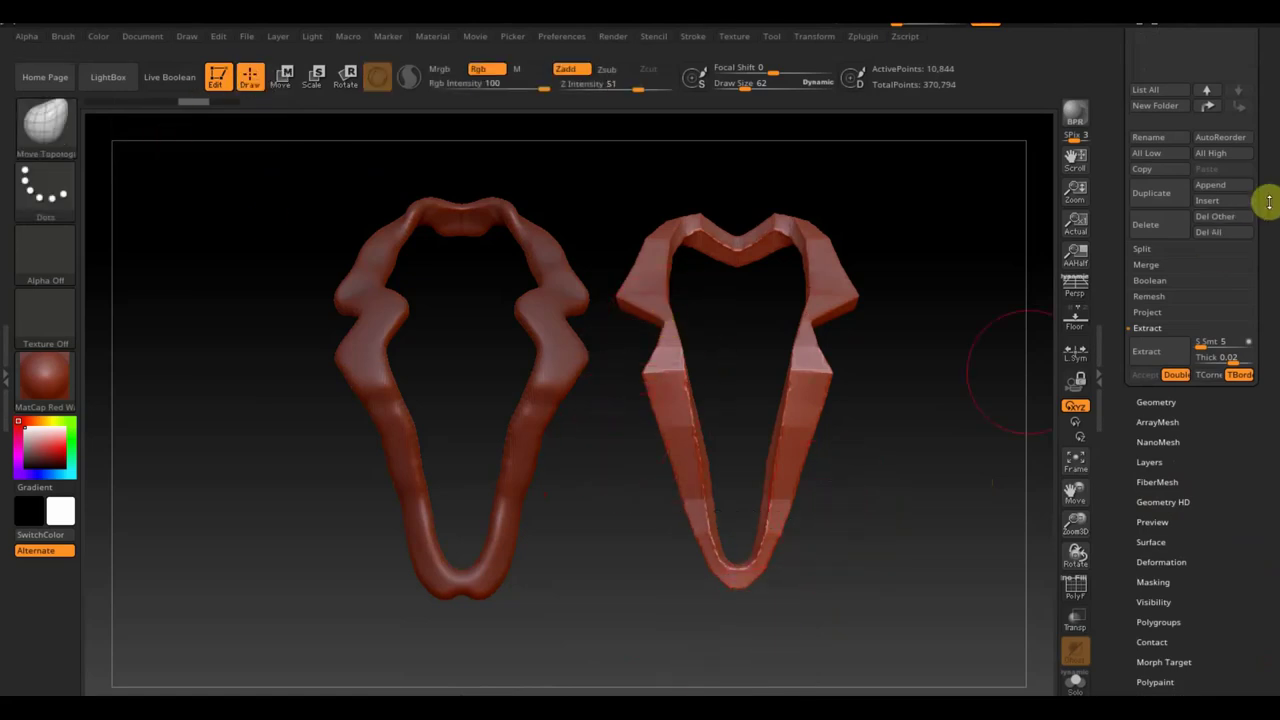
drag(1262, 203, 1268, 204)
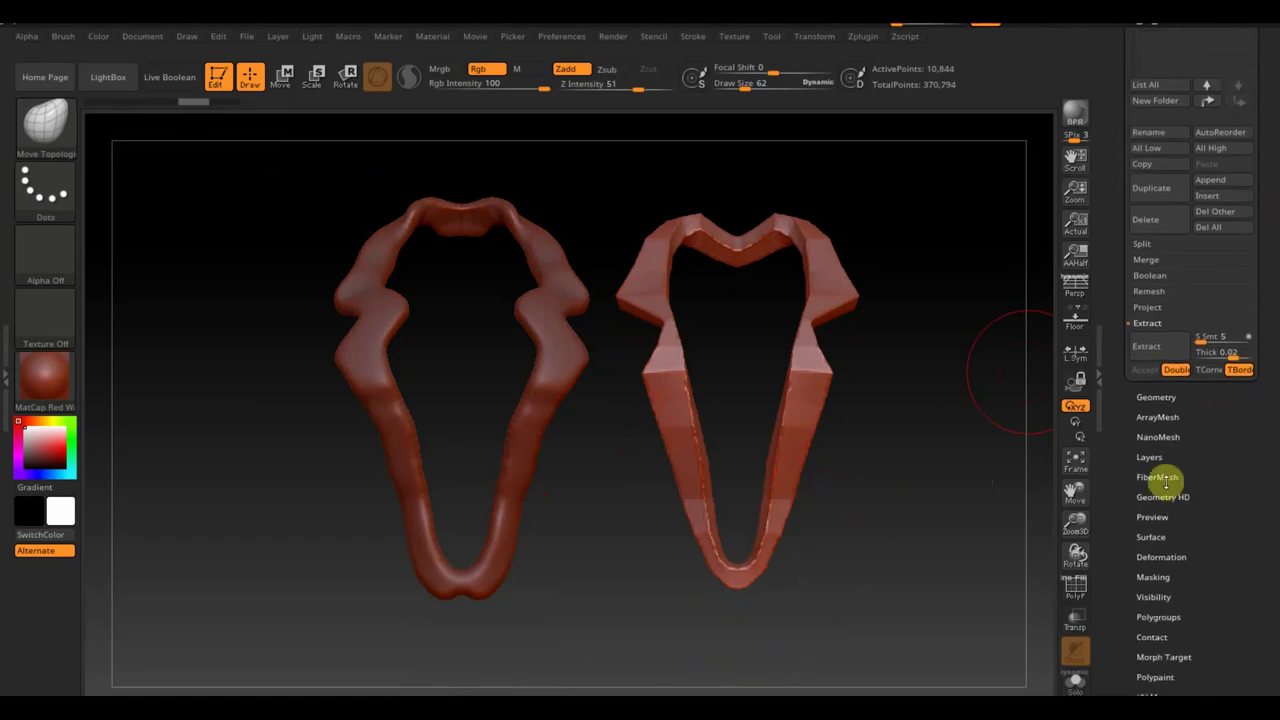
click(1175, 560)
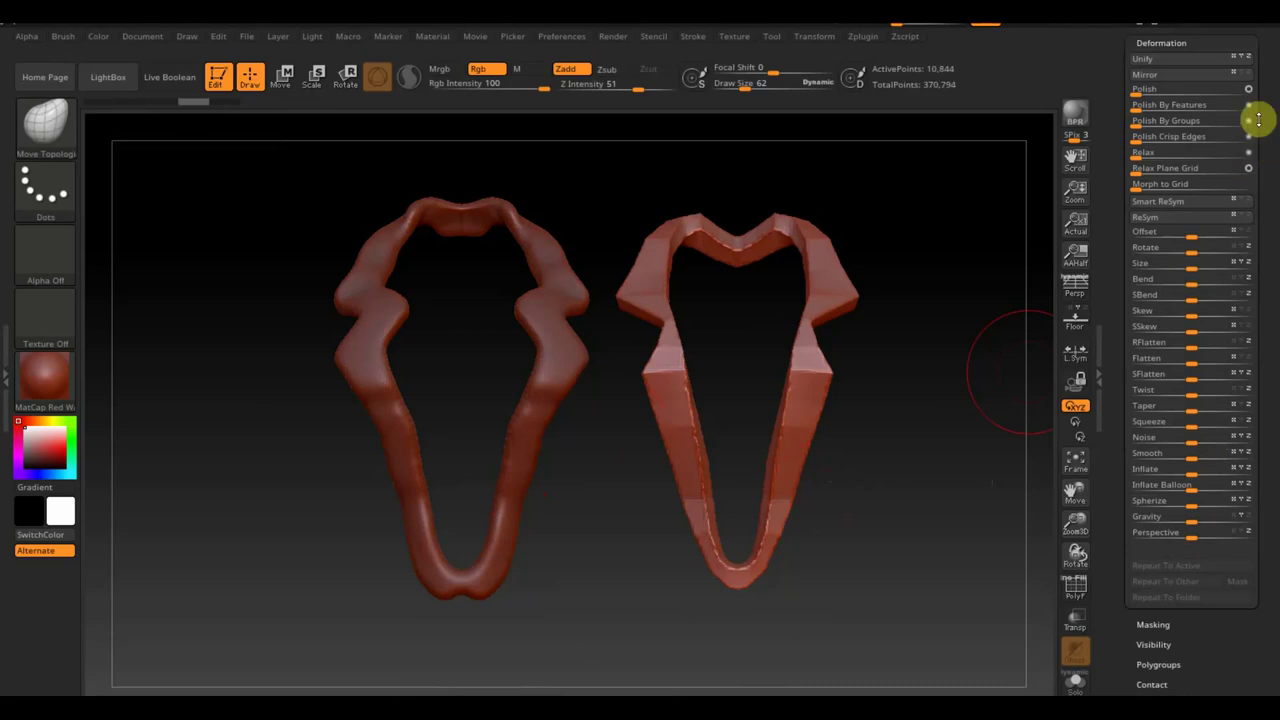
Apply Polish to the 10,844-point CL_голова4 strip to round off its sharp creases.
click(1143, 91)
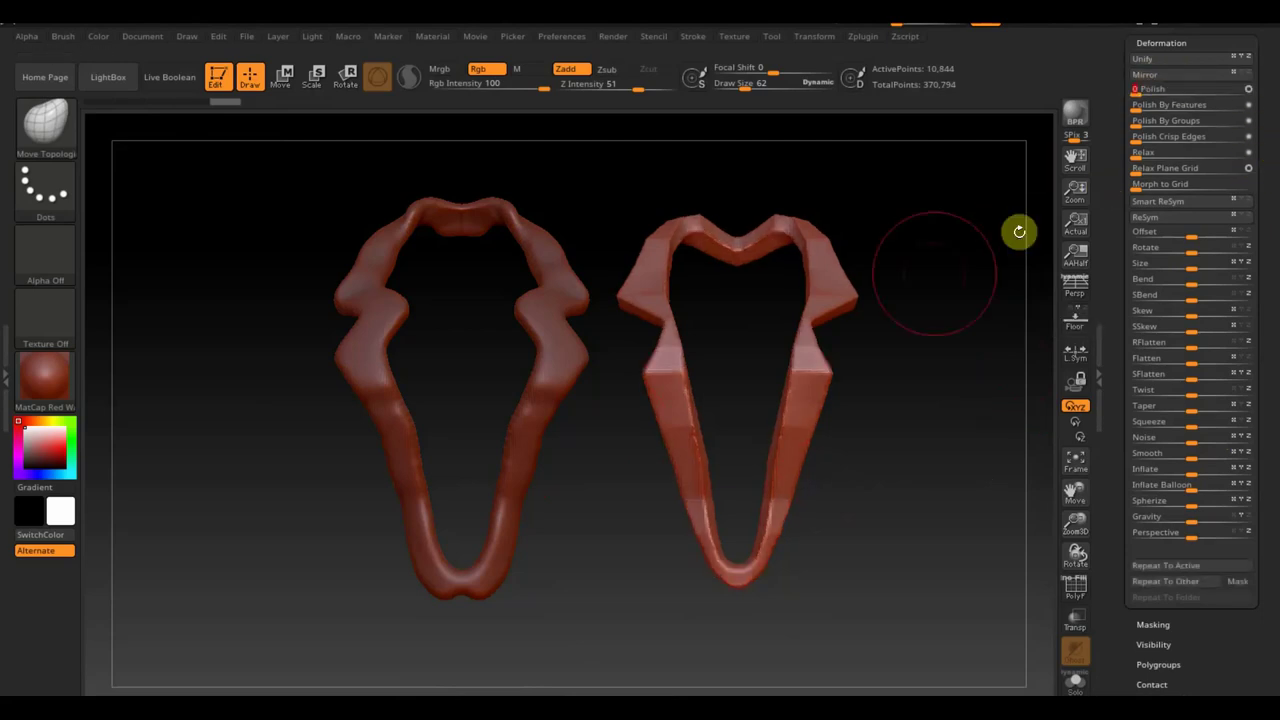
mouse_move(933, 306)
mouse_down()
mouse_move(846, 334)
mouse_move(906, 477)
mouse_move(889, 546)
mouse_move(895, 594)
mouse_move(926, 426)
mouse_move(929, 451)
mouse_up()
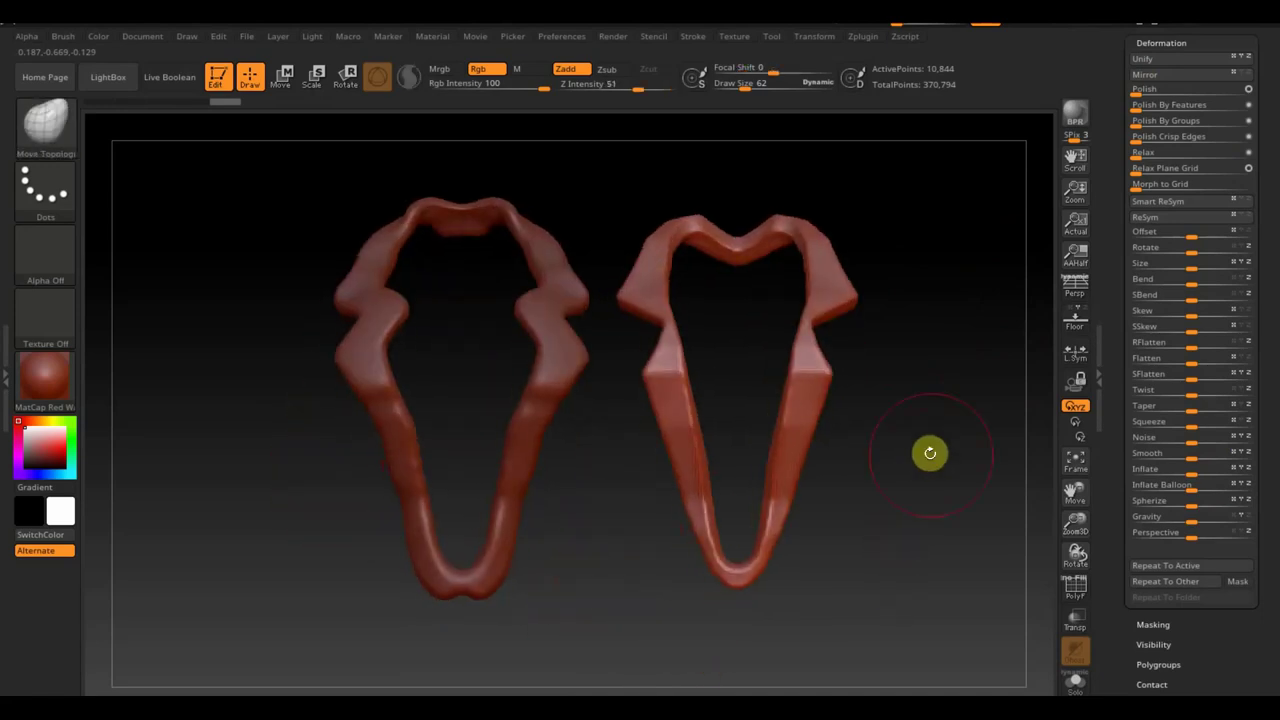